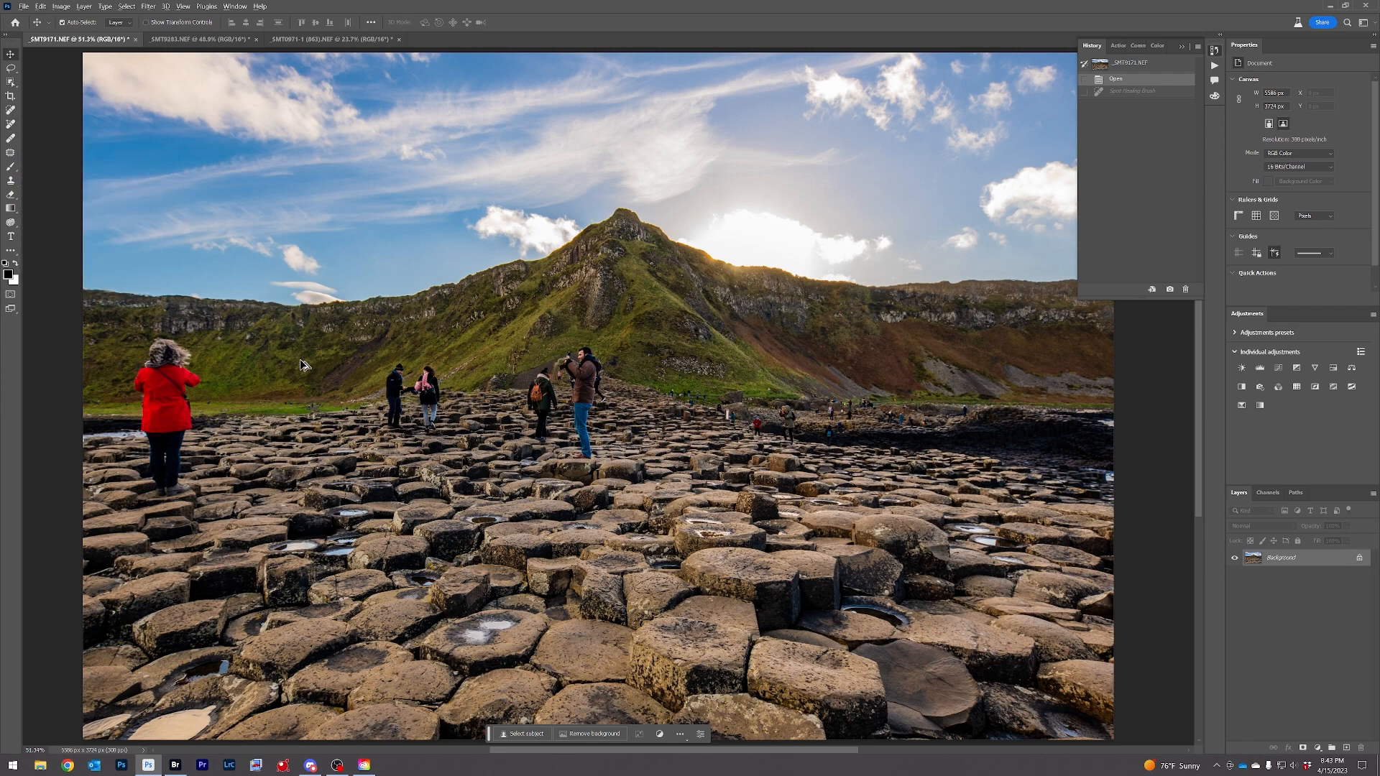
Examine the people scattered across the rocks and below the hill in the photo
{"action": "scroll", "coordinate": [302, 359], "scroll_direction": "up", "scroll_amount": 2}
{"action": "left_click_drag", "start_coordinate": [302, 383], "coordinate": [208, 419]}
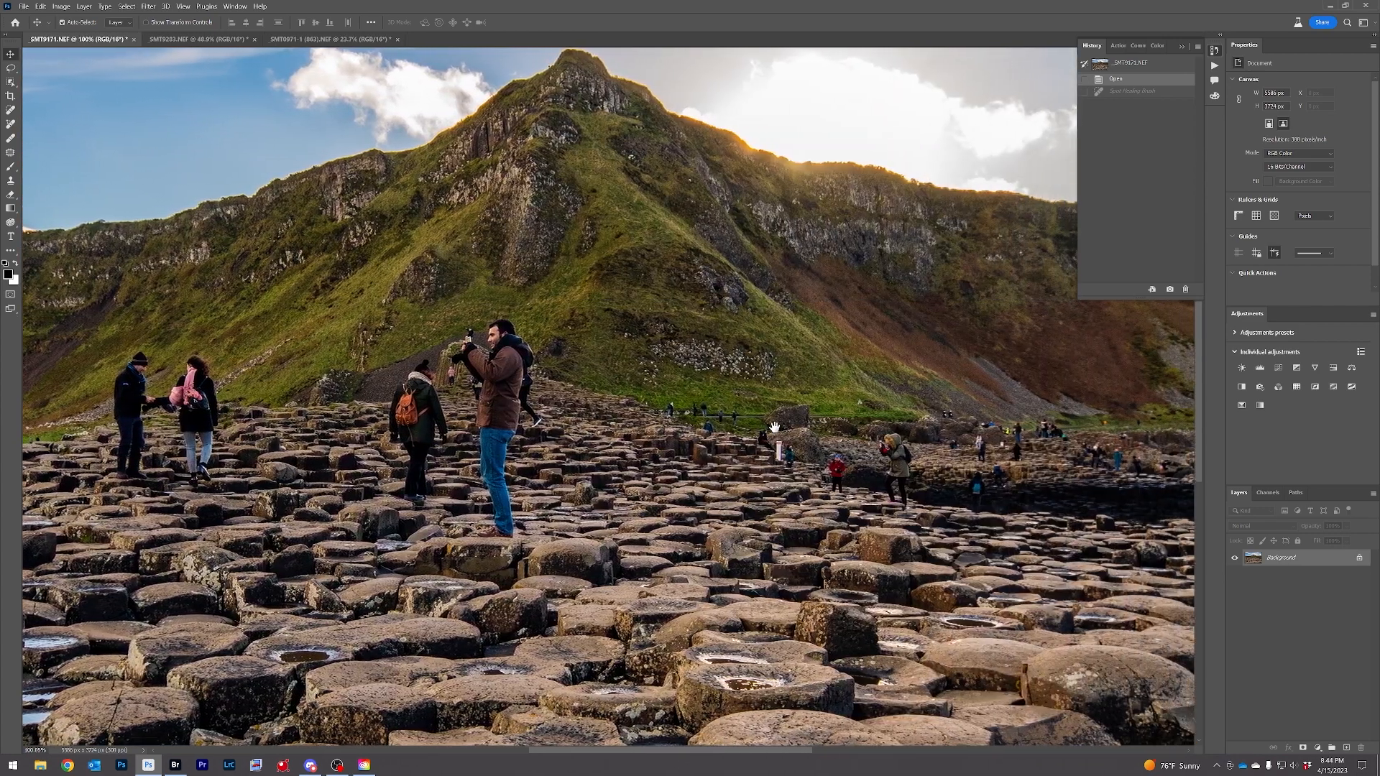
{"action": "left_click_drag", "start_coordinate": [696, 420], "coordinate": [366, 400]}
{"action": "left_click_drag", "start_coordinate": [777, 400], "coordinate": [1059, 410]}
{"action": "scroll", "coordinate": [601, 362], "scroll_direction": "down", "scroll_amount": 2}
{"action": "scroll", "coordinate": [602, 361], "scroll_direction": "down", "scroll_amount": 2}
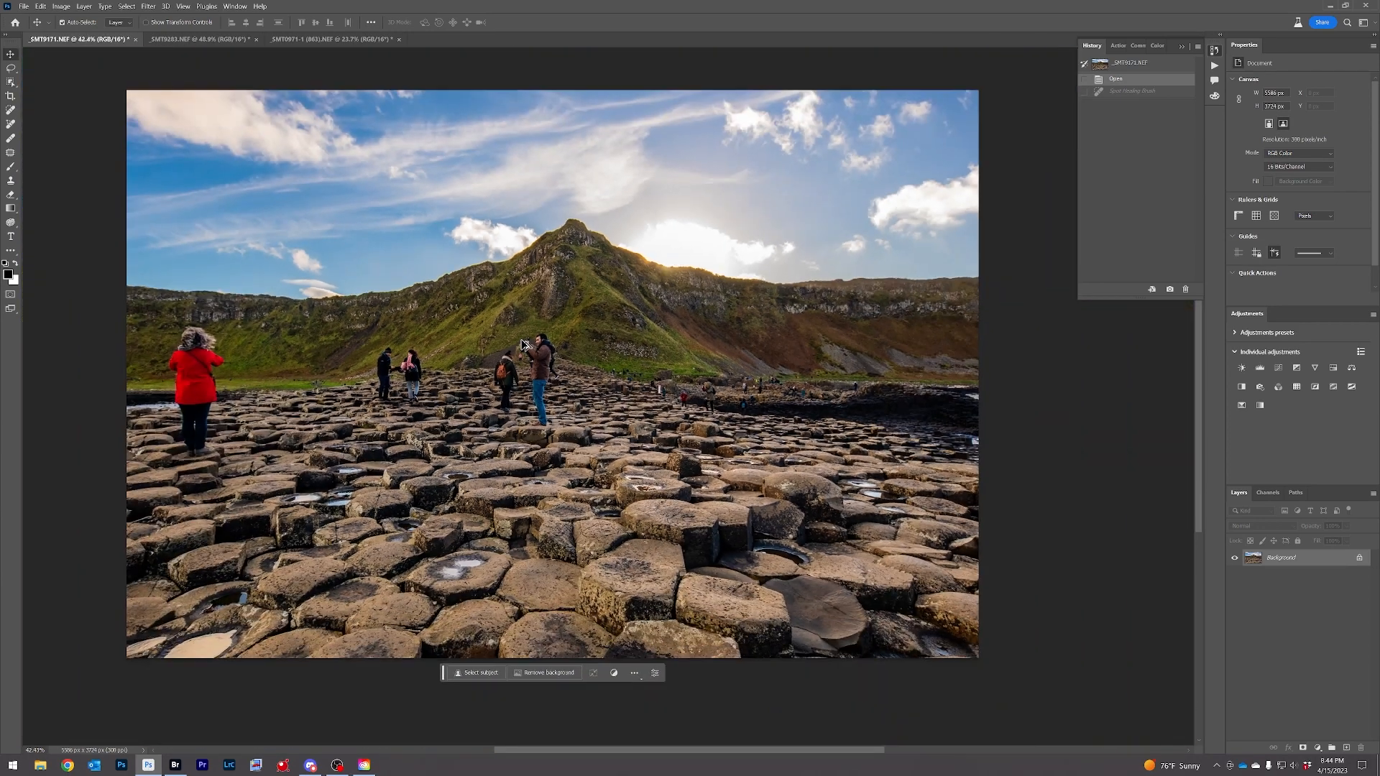
{"action": "scroll", "coordinate": [478, 305], "scroll_direction": "up", "scroll_amount": 3}
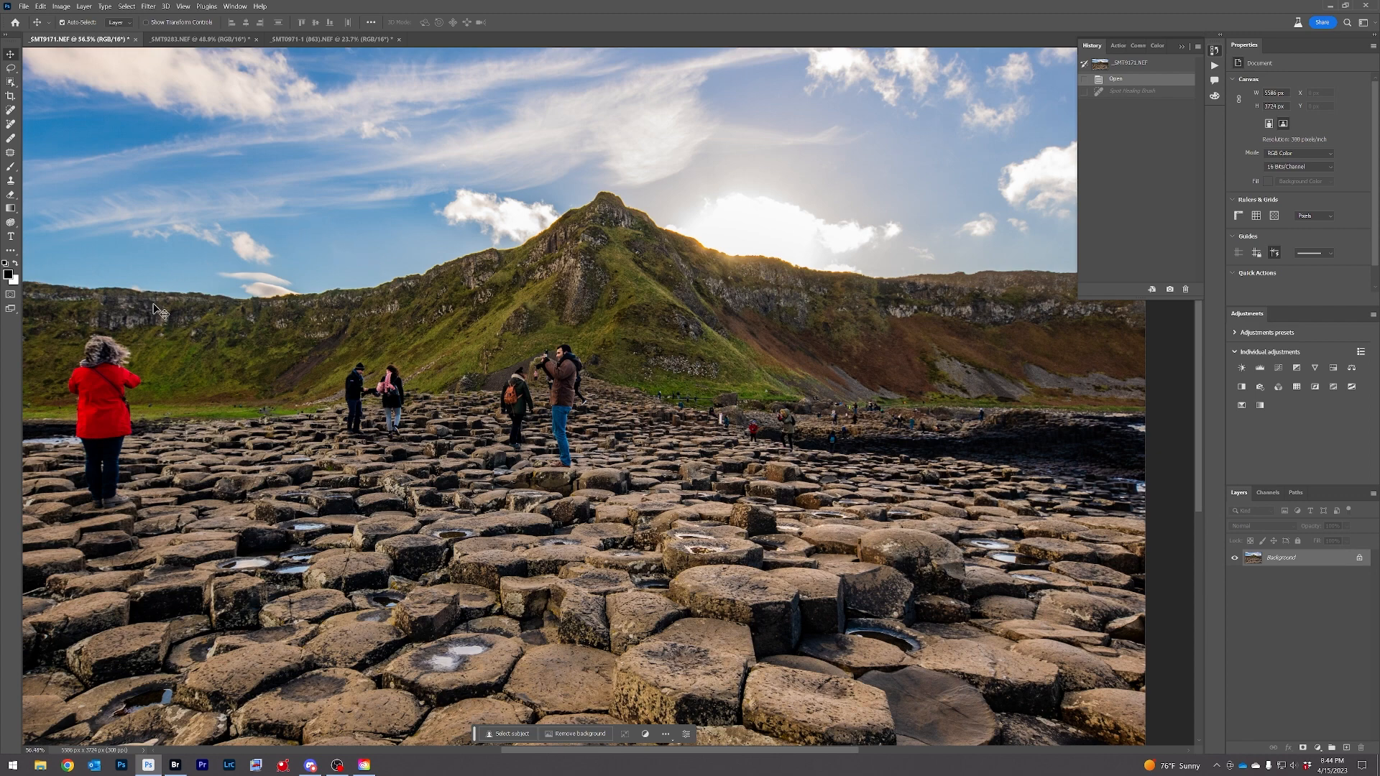
Choose the Remove Tool, switch to the tree-lined road photo and collapse the History panel
{"action": "left_click", "coordinate": [11, 124]}
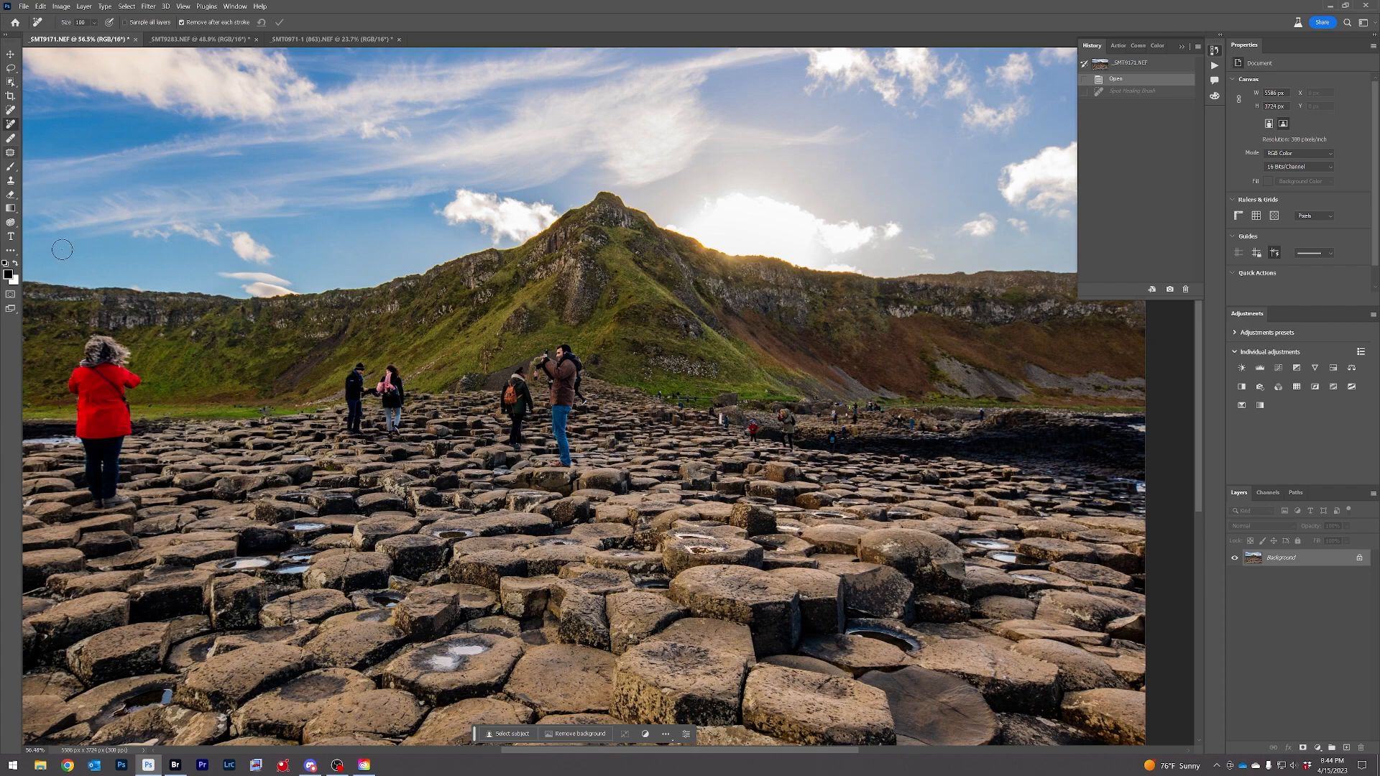
{"action": "scroll", "coordinate": [90, 336], "scroll_direction": "up", "scroll_amount": 4}
{"action": "scroll", "coordinate": [108, 348], "scroll_direction": "down", "scroll_amount": 5}
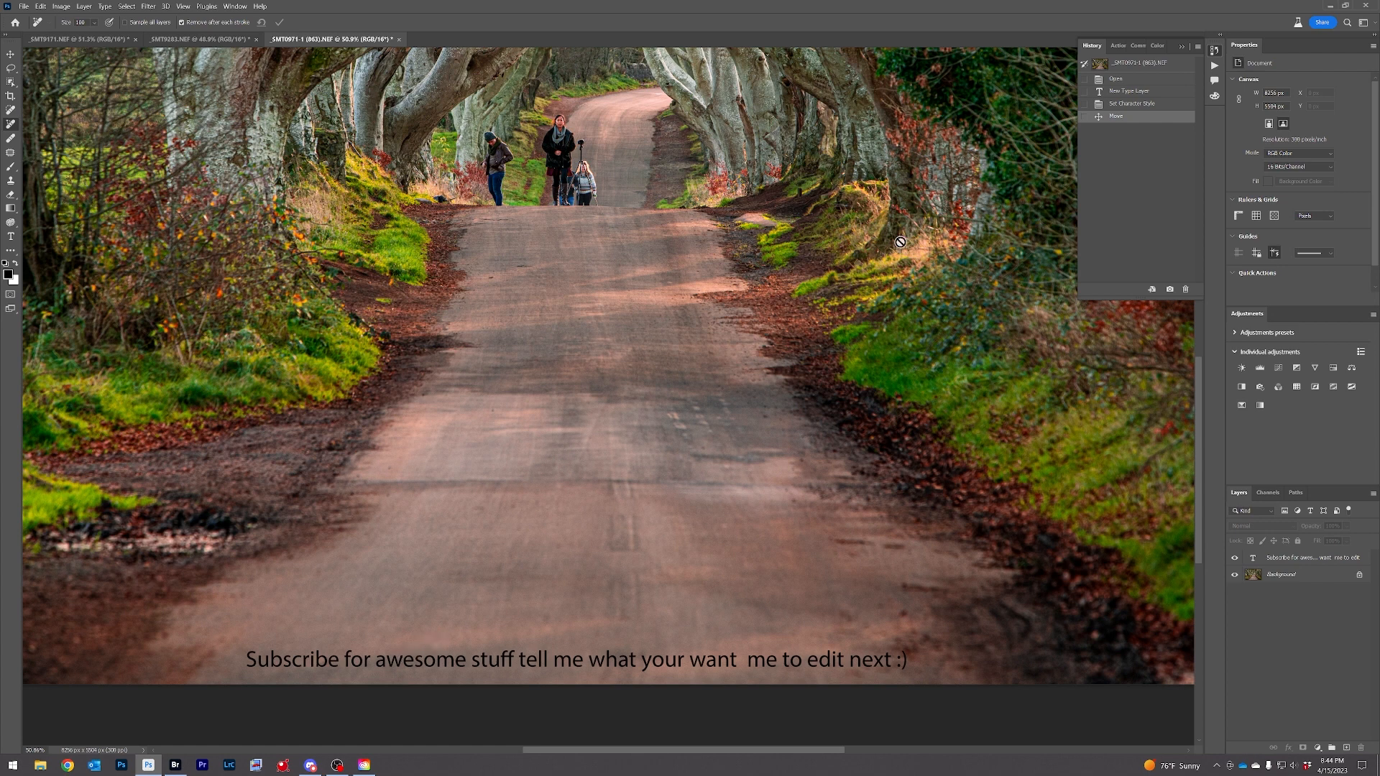
{"action": "left_click", "coordinate": [1182, 48]}
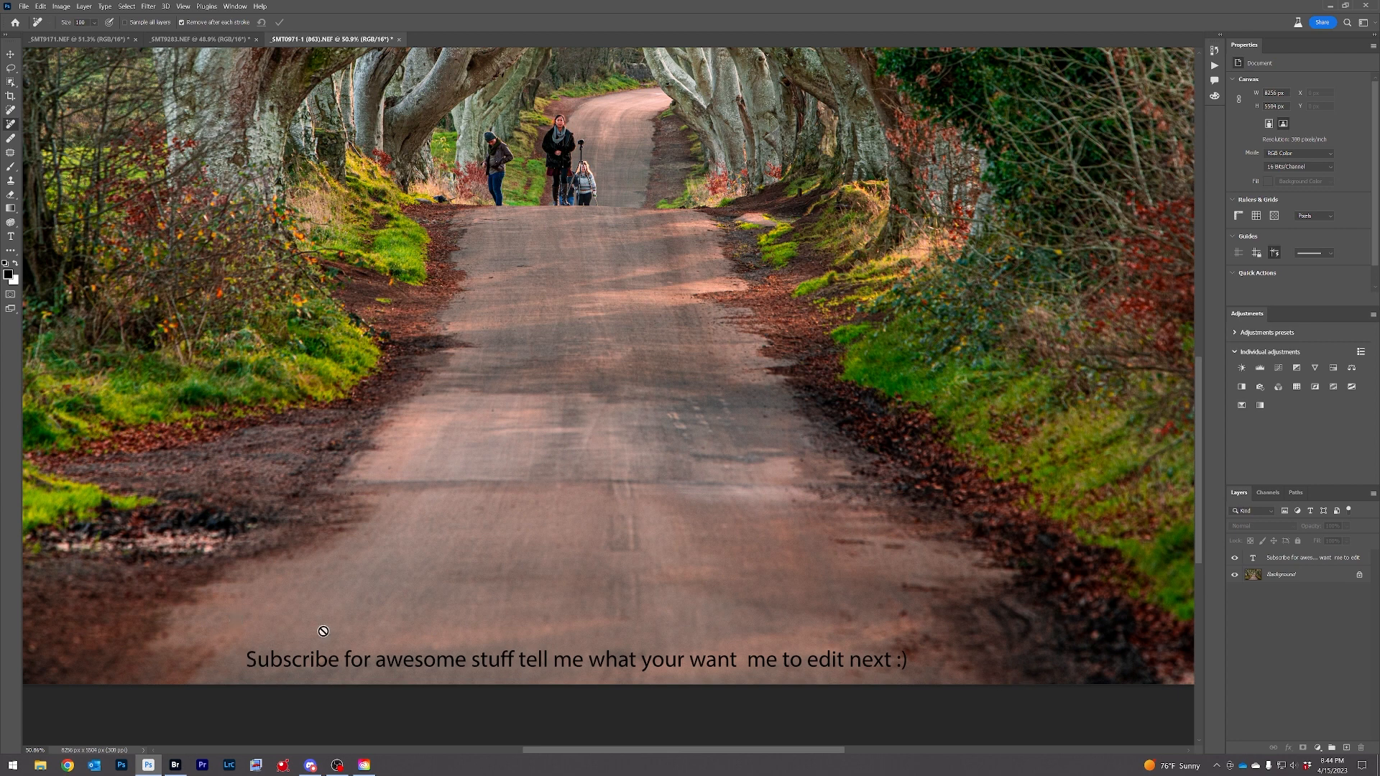
Try to erase the "Subscribe for awesome stuff" text on the road with the Spot Healing Brush, and undo the attempt
{"action": "left_click", "coordinate": [10, 111]}
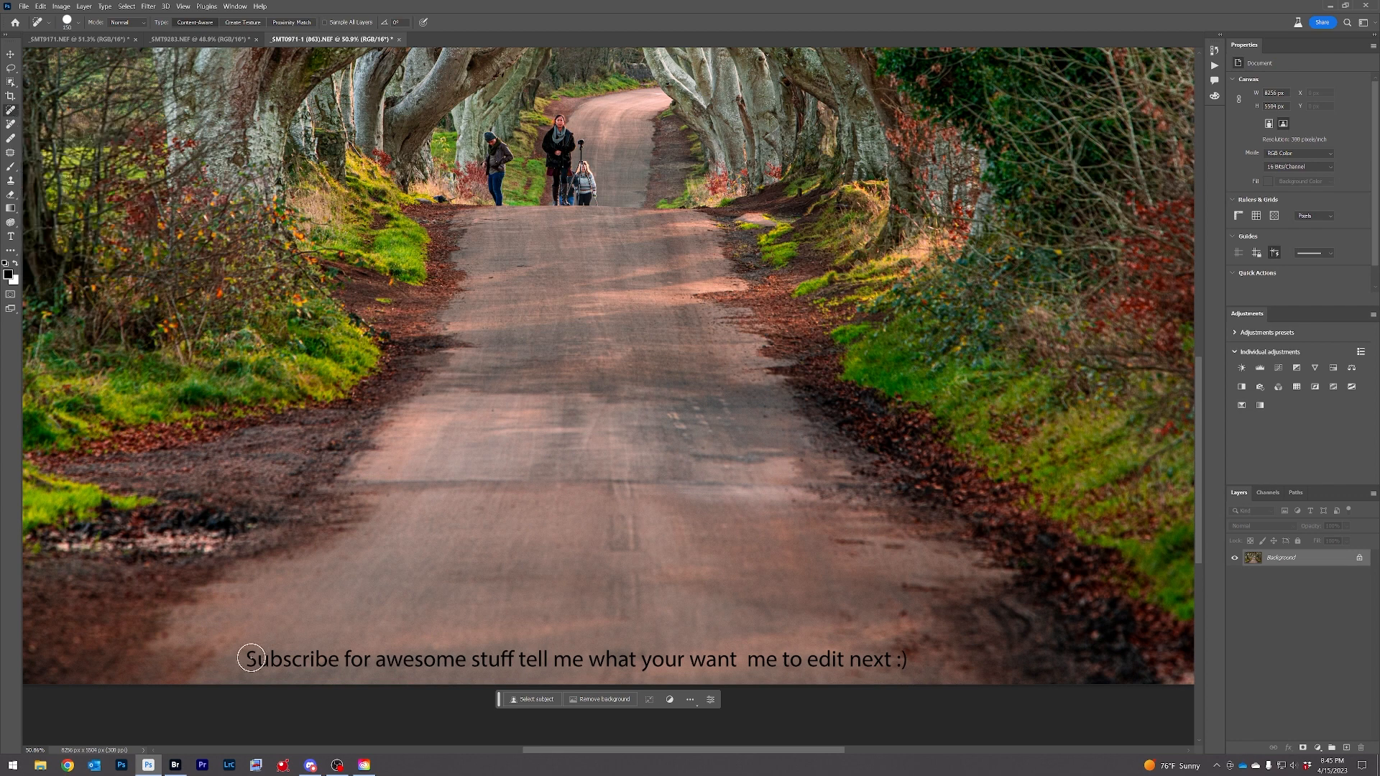
{"action": "left_click_drag", "start_coordinate": [251, 658], "coordinate": [922, 662]}
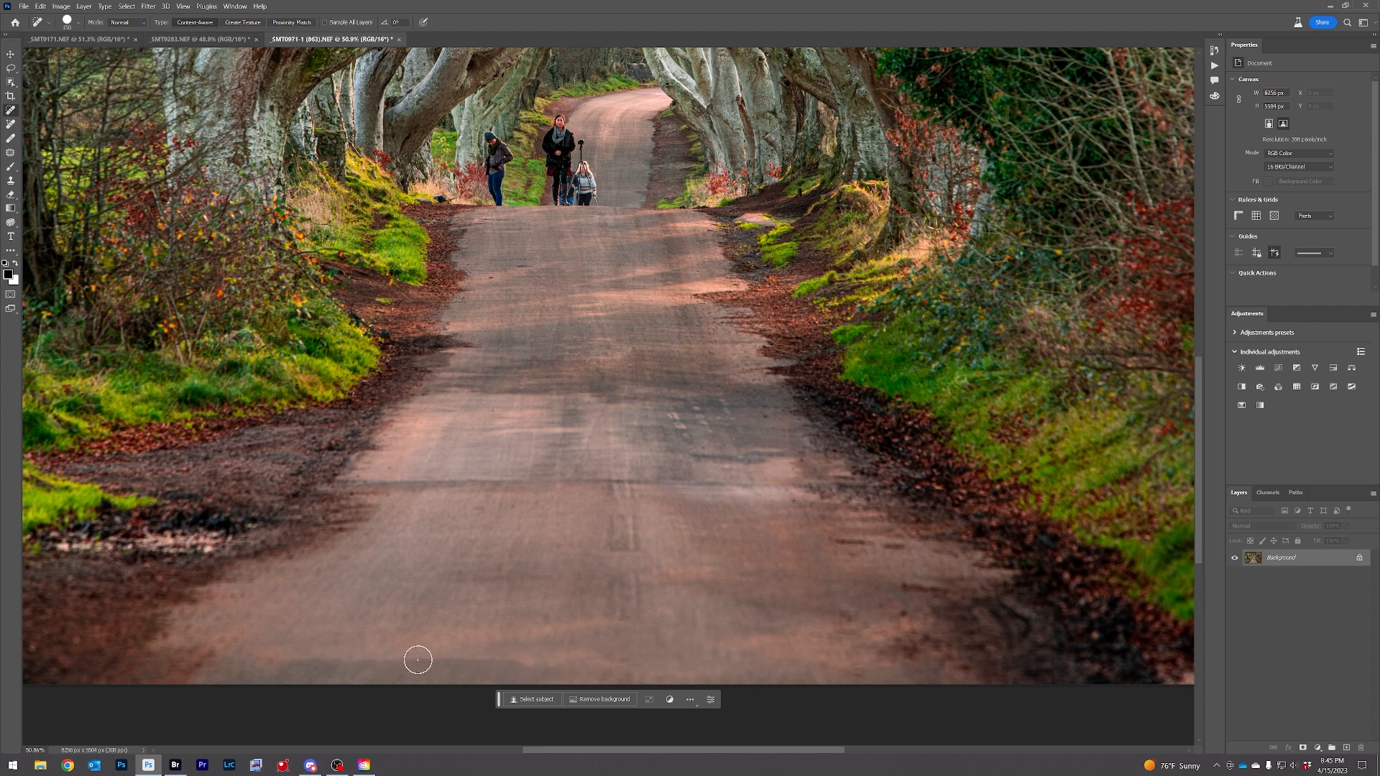
{"action": "key", "text": "ctrl+z"}
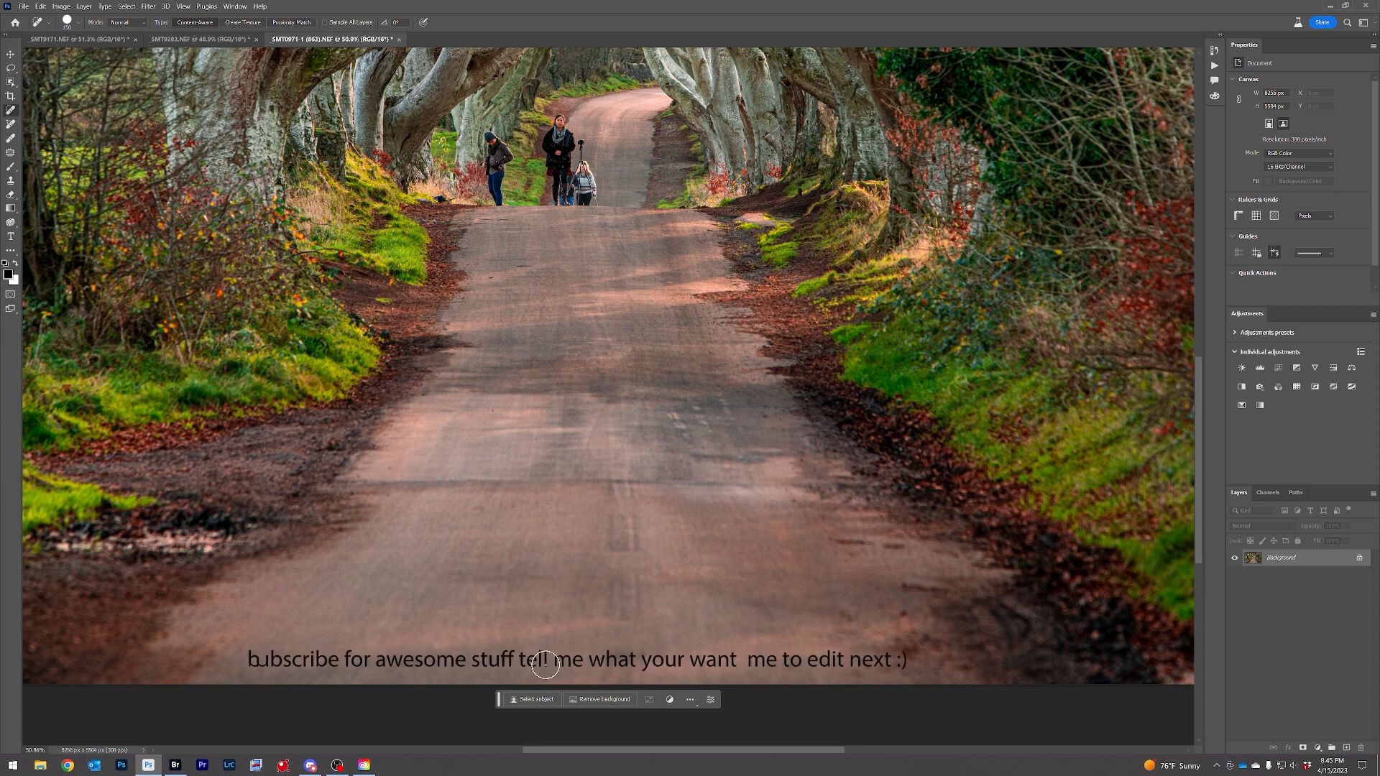
Erase the entire "Subscribe for awesome stuff" text line from the road with the Remove Tool
{"action": "left_click", "coordinate": [12, 123]}
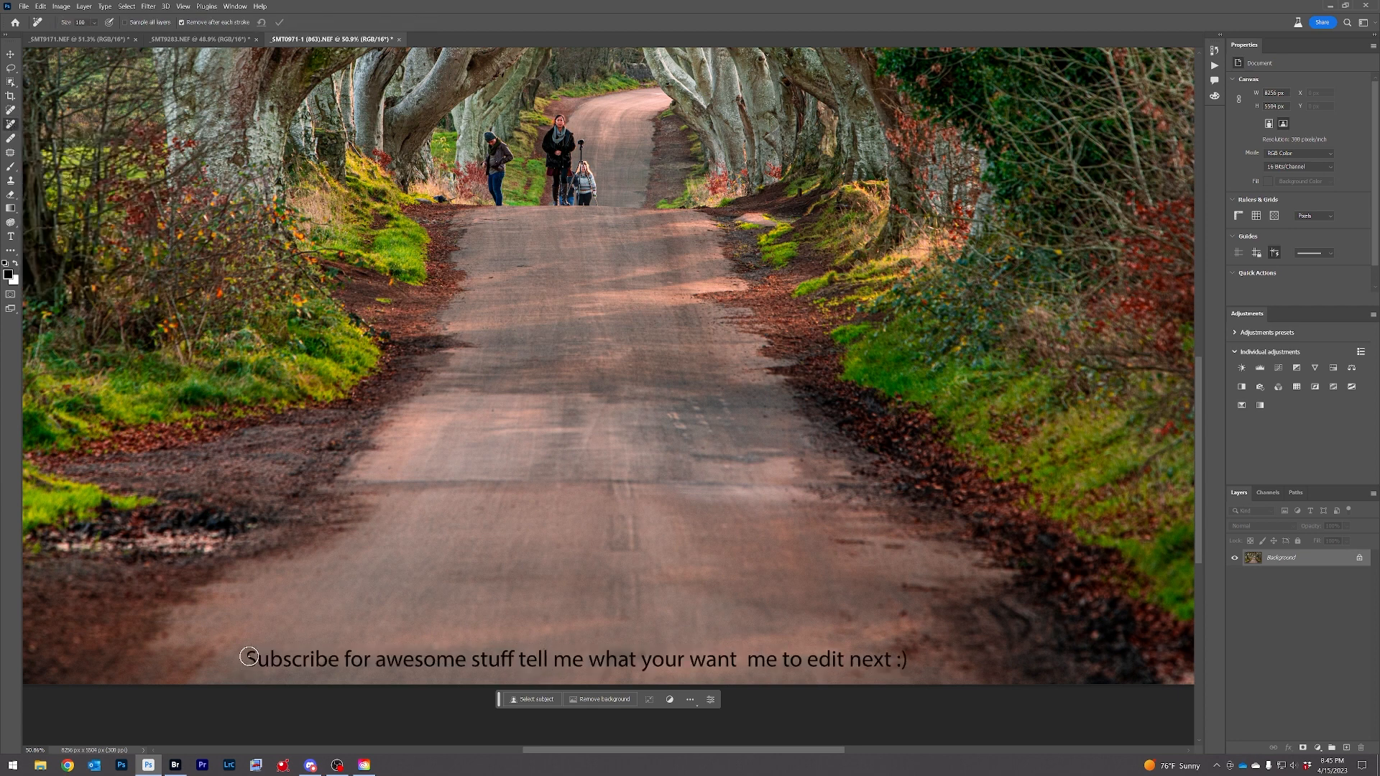
{"action": "mouse_move", "coordinate": [251, 656]}
{"action": "left_mouse_down"}
{"action": "mouse_move", "coordinate": [903, 654]}
{"action": "mouse_move", "coordinate": [669, 659]}
{"action": "left_mouse_up"}
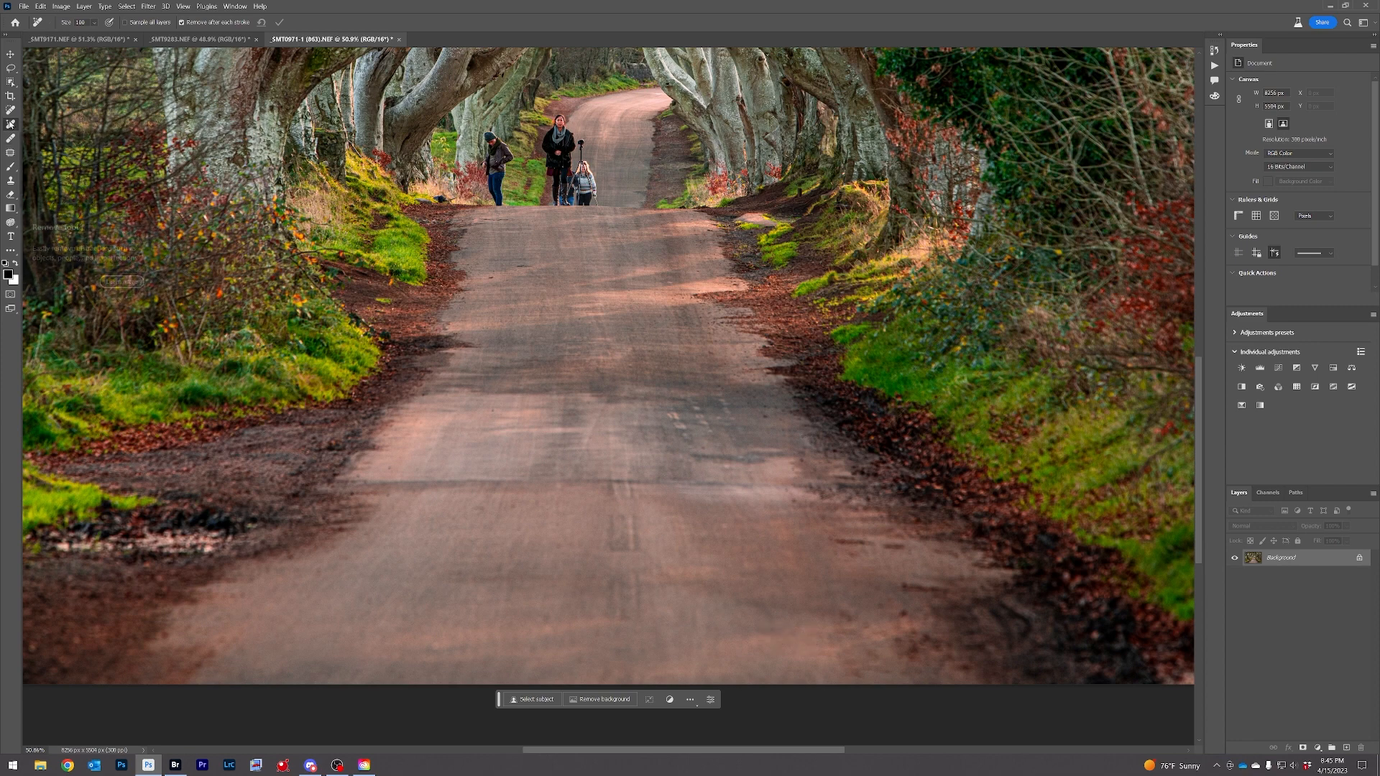
Switch to Creative Cloud Desktop, check the installed beta apps and open Photoshop (Beta)
{"action": "left_click", "coordinate": [364, 765]}
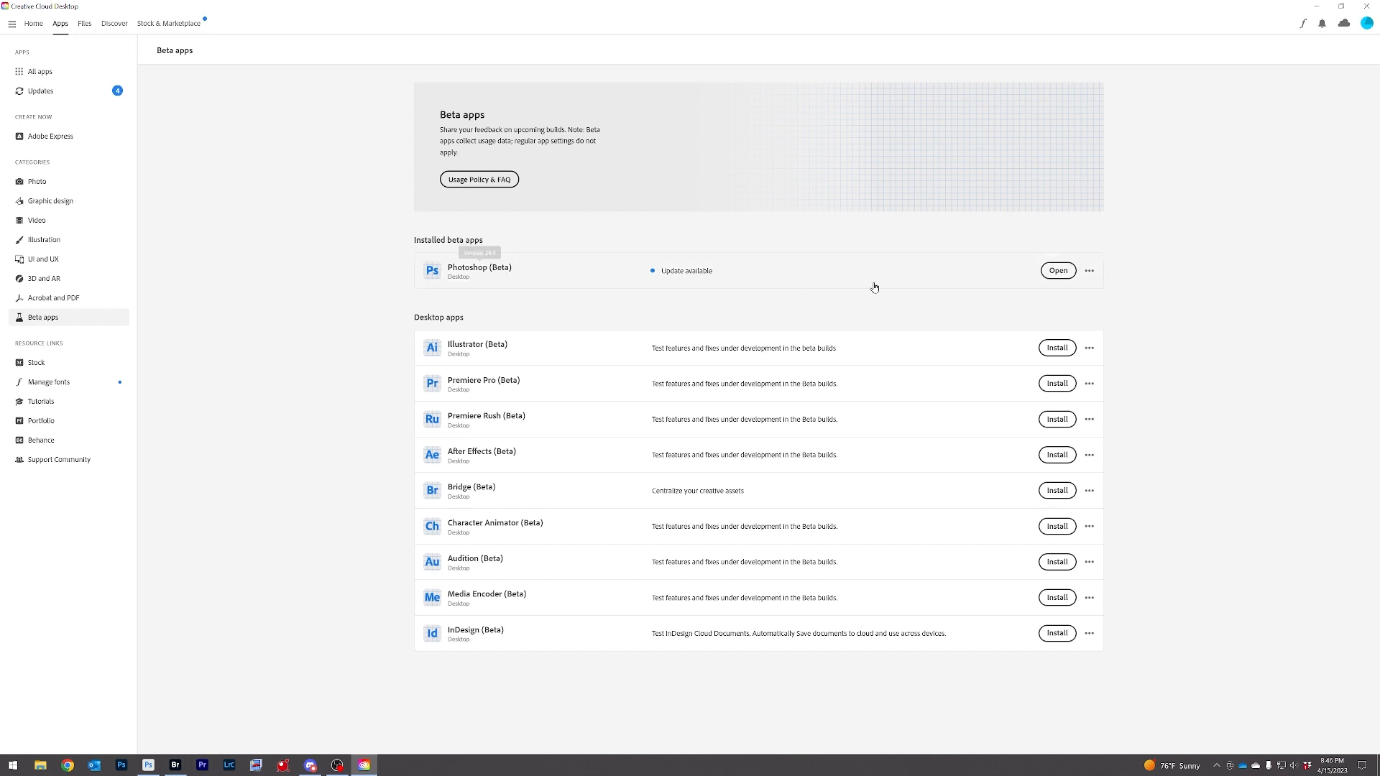
{"action": "left_click", "coordinate": [1057, 271]}
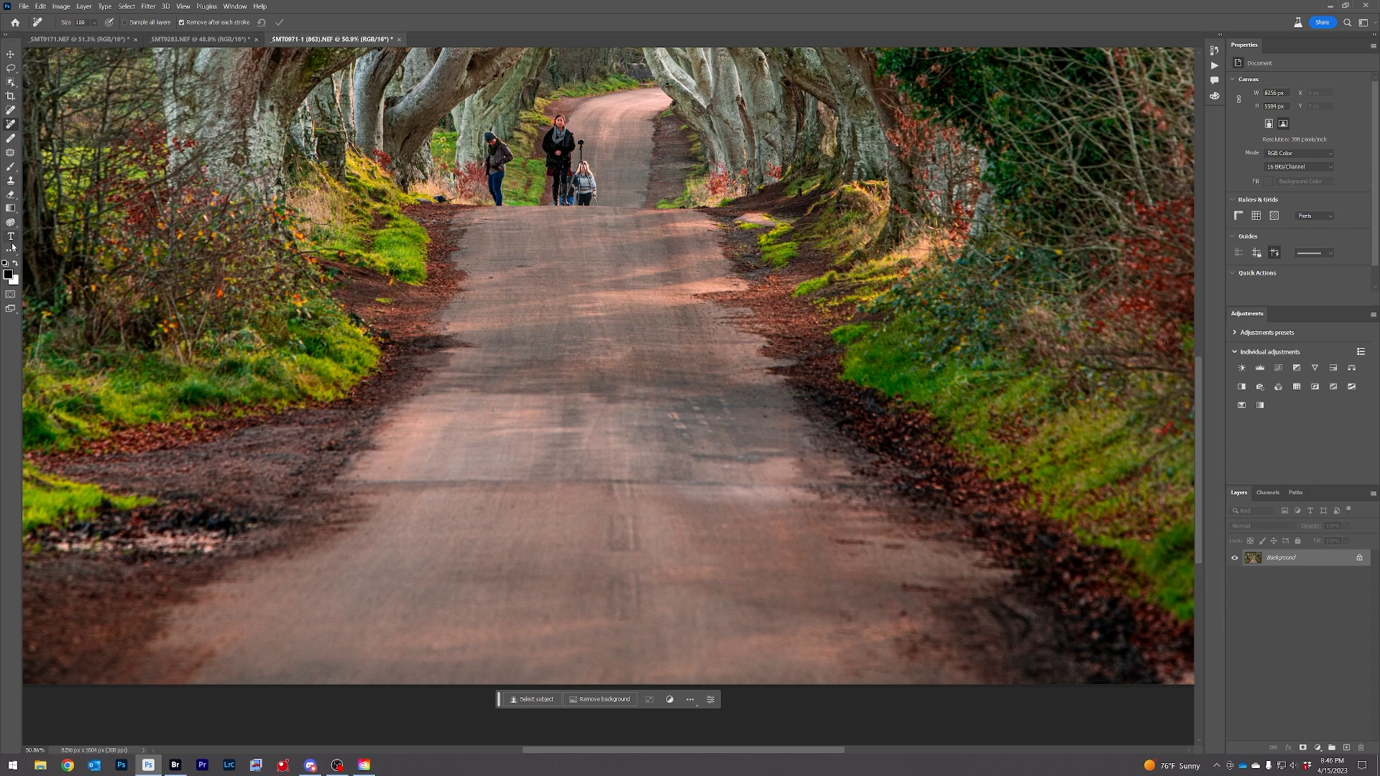
Look up the Remove Tool's place in the toolbar customization list and close the list
{"action": "left_click", "coordinate": [13, 247]}
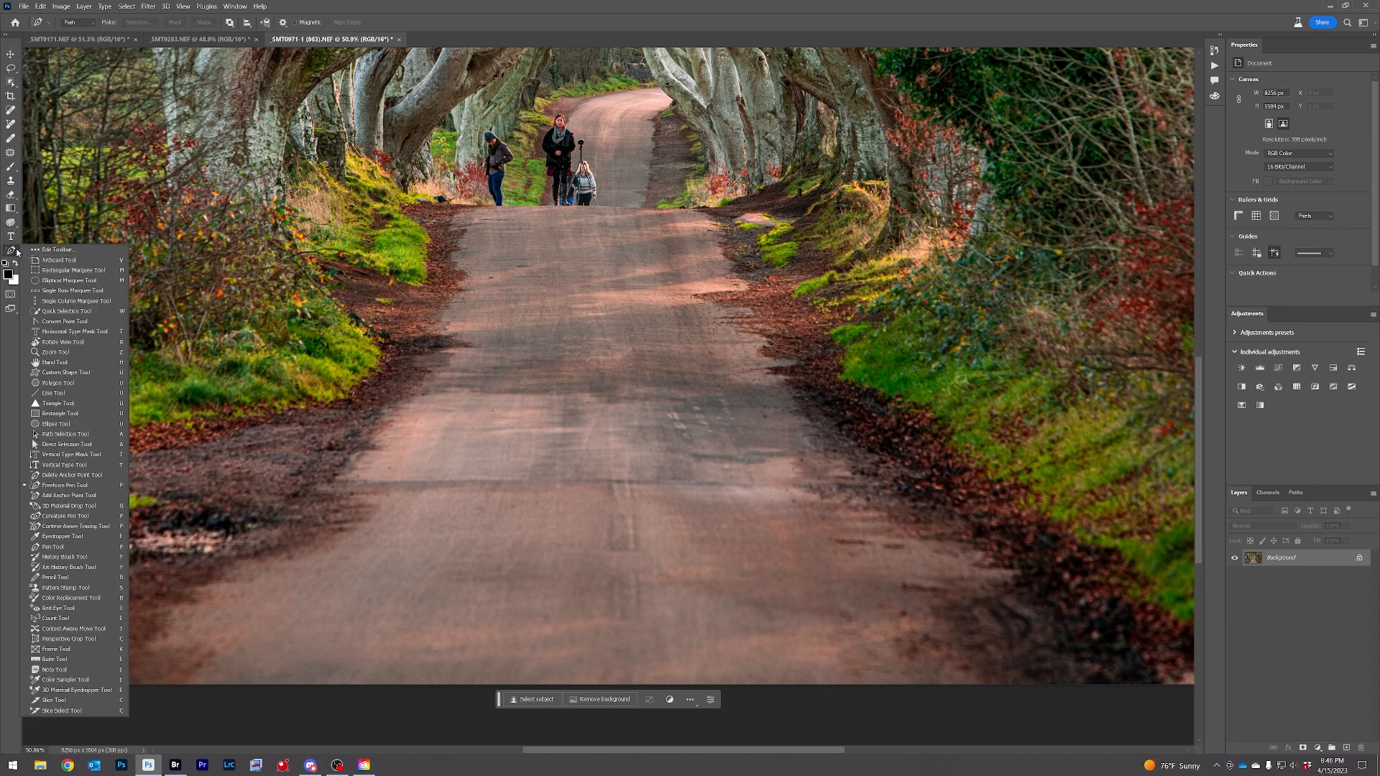
{"action": "left_click", "coordinate": [52, 251]}
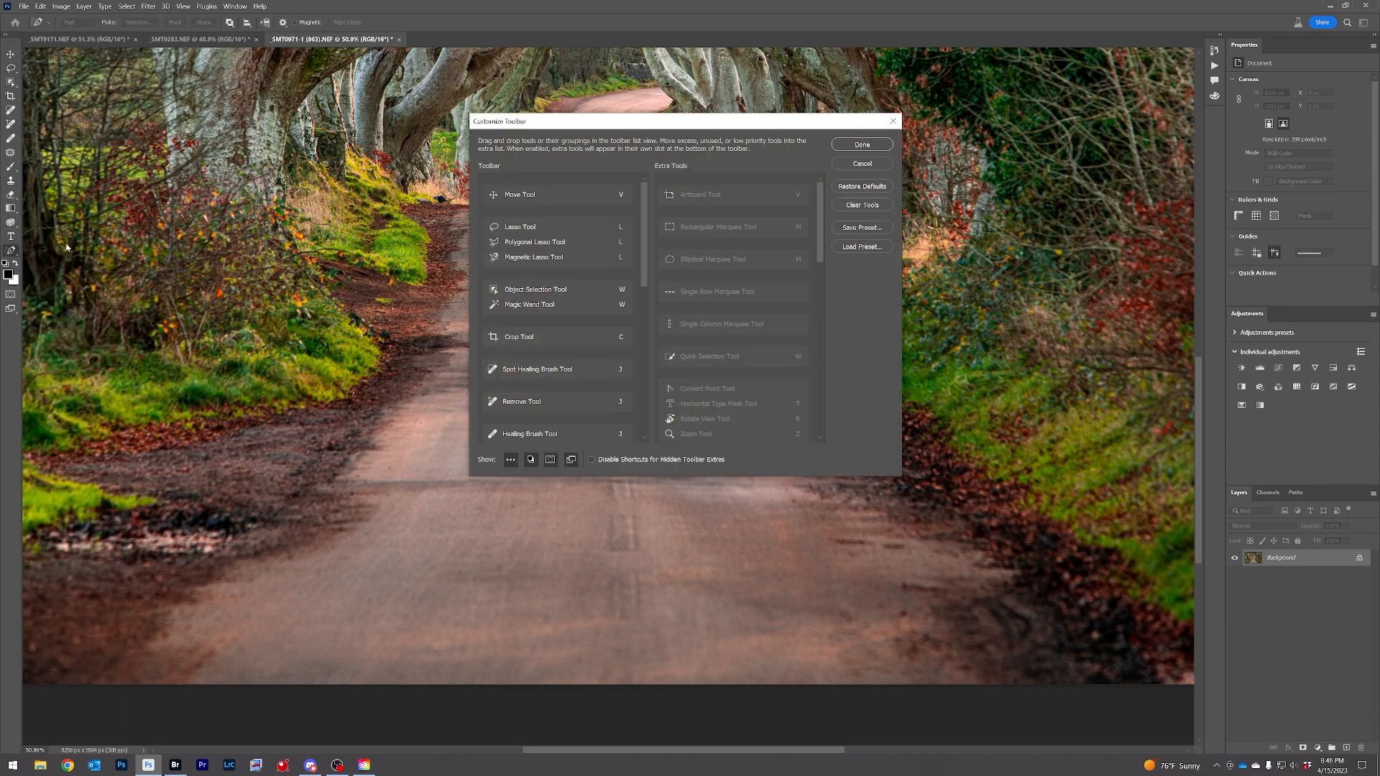
{"action": "left_click_drag", "start_coordinate": [645, 207], "coordinate": [641, 228]}
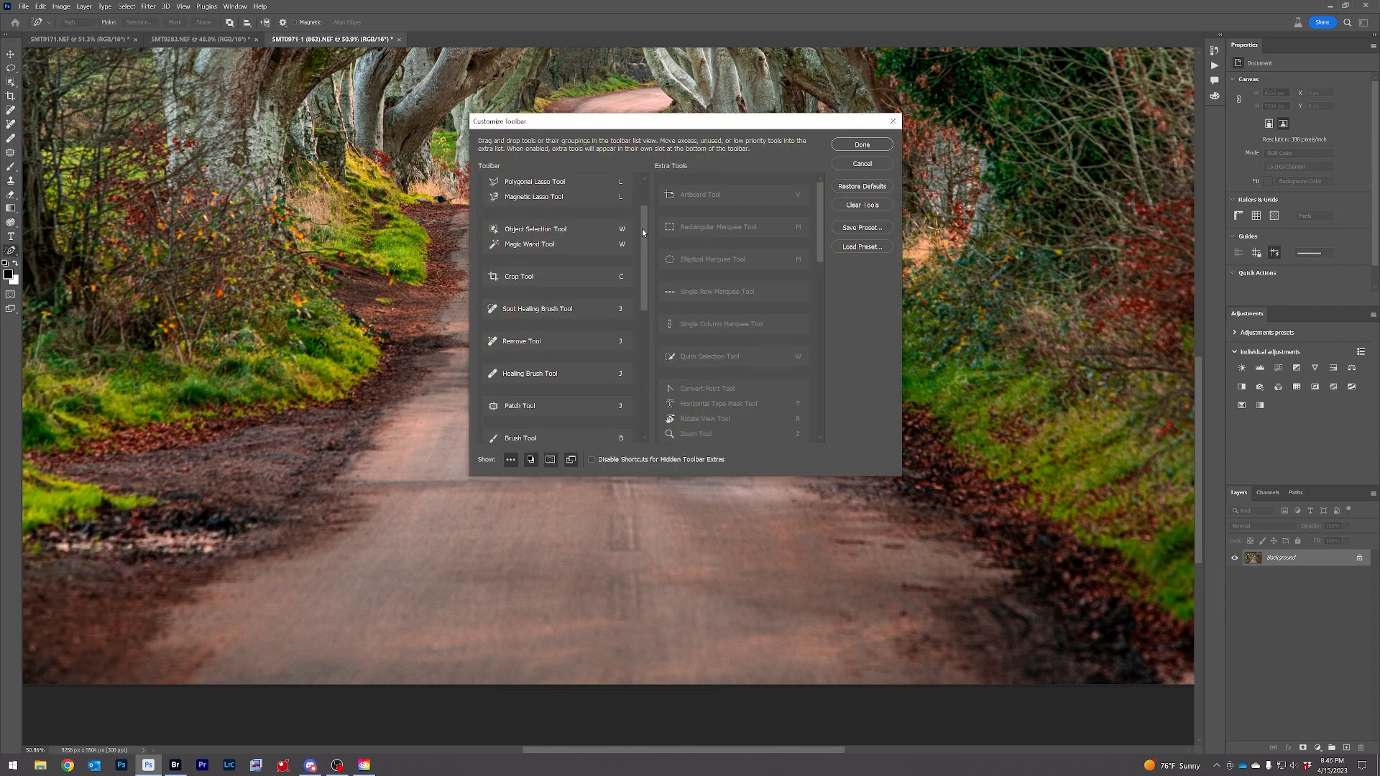
{"action": "left_click", "coordinate": [862, 144]}
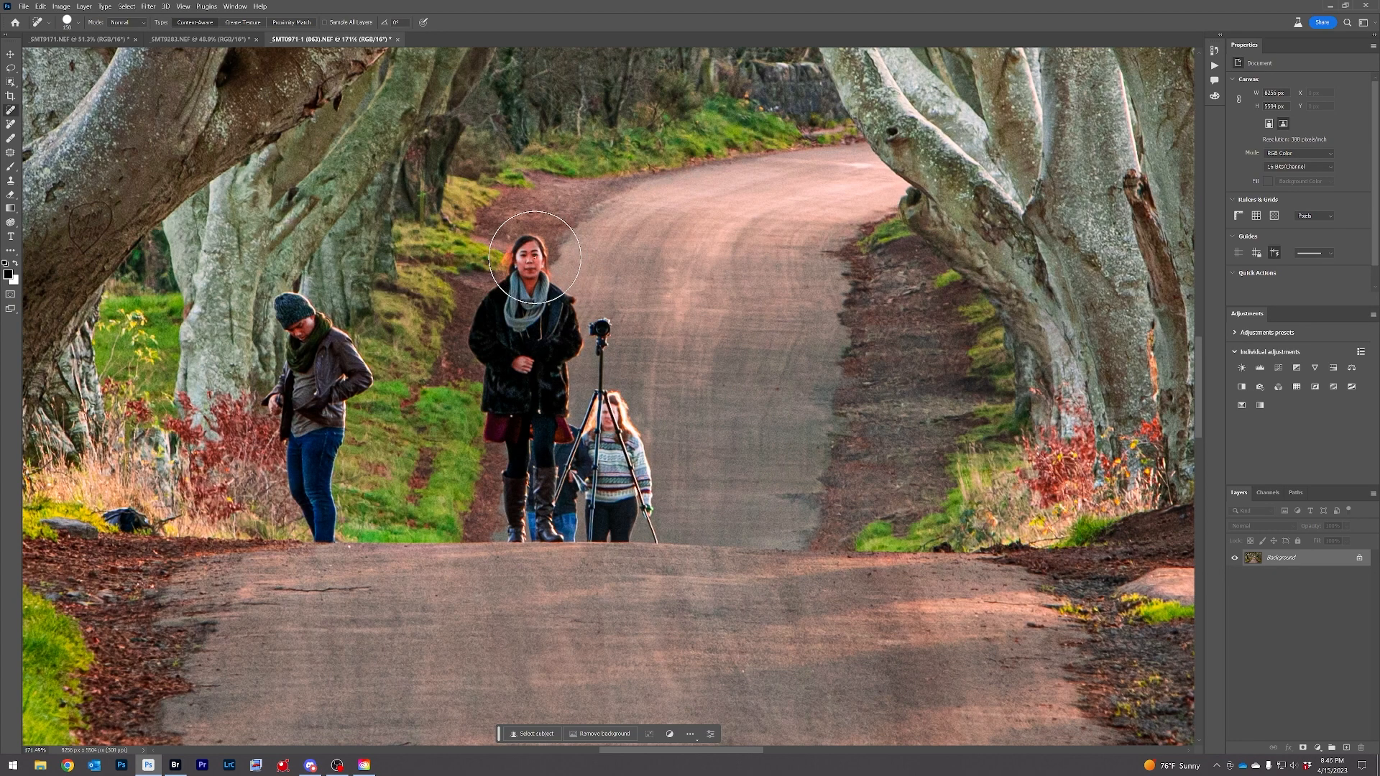
Heal away the dark object beside the stone on the road's left verge using a smaller Spot Healing Brush
{"action": "scroll", "coordinate": [529, 282], "scroll_direction": "up", "scroll_amount": 2}
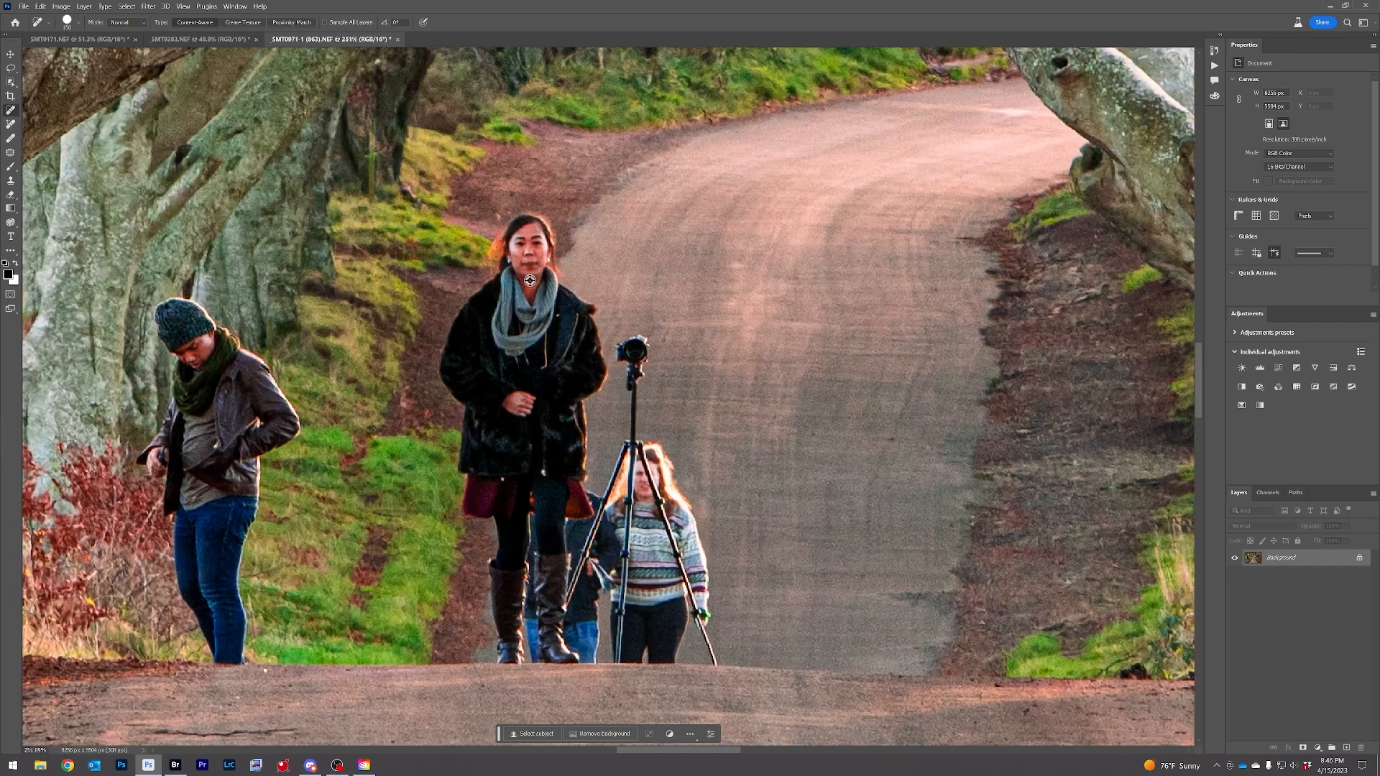
{"action": "scroll", "coordinate": [530, 281], "scroll_direction": "up", "scroll_amount": 1}
{"action": "scroll", "coordinate": [530, 281], "scroll_direction": "up", "scroll_amount": 2}
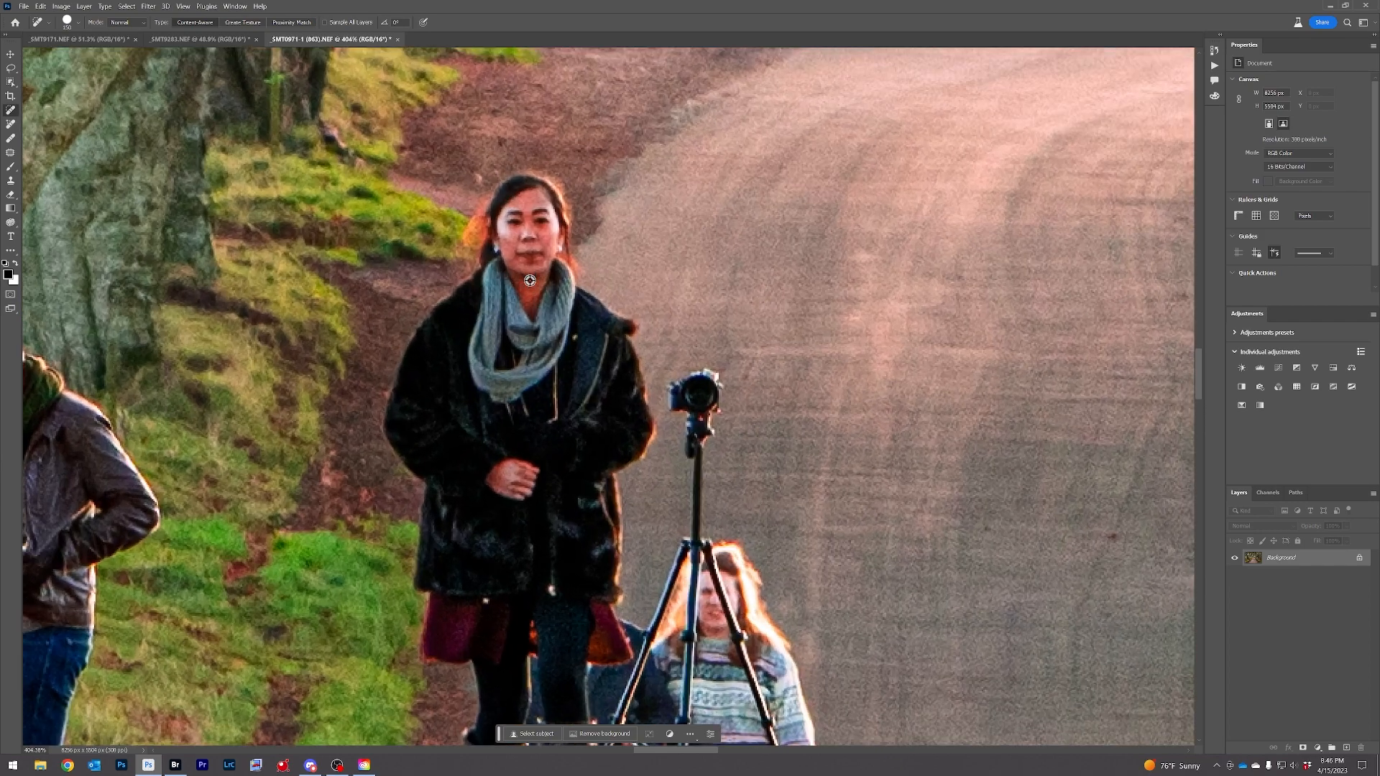
{"action": "scroll", "coordinate": [530, 280], "scroll_direction": "down", "scroll_amount": 3}
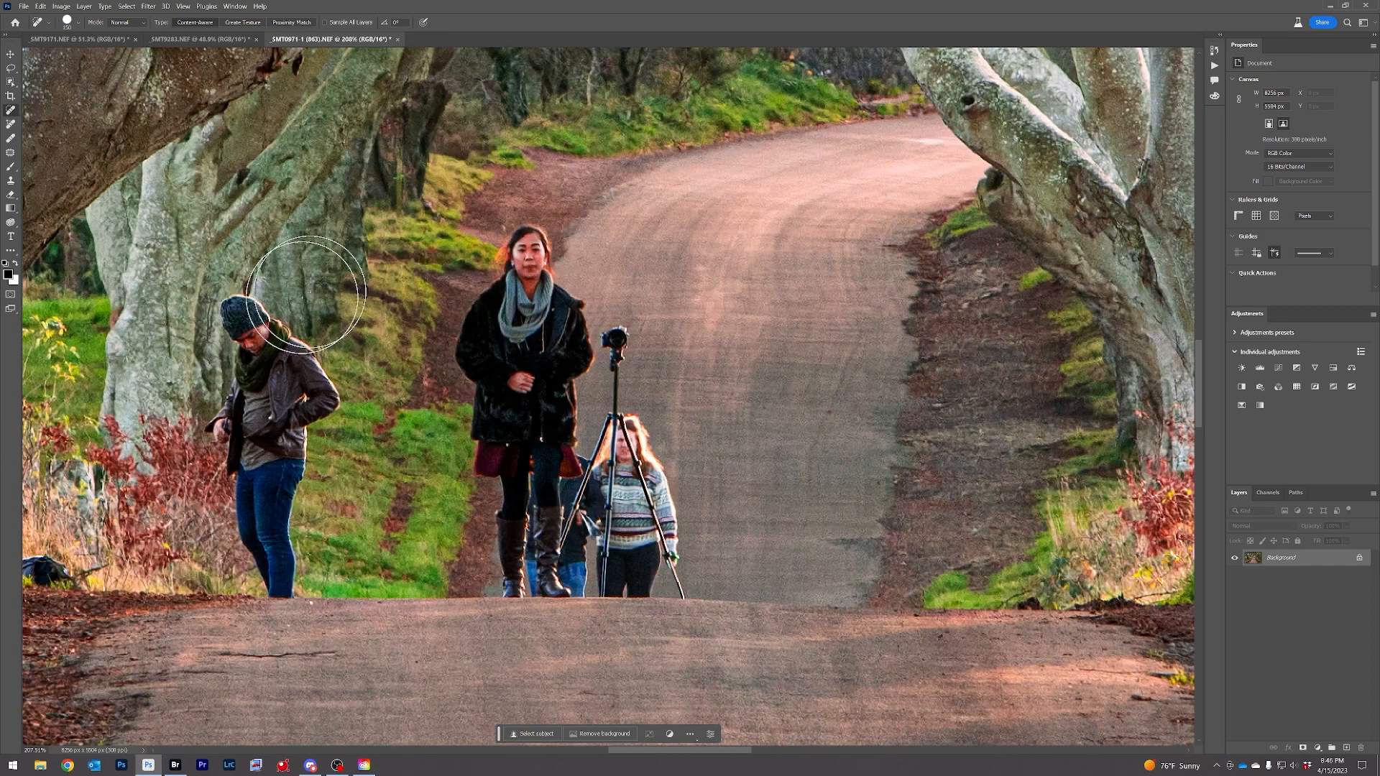
{"action": "left_click_drag", "start_coordinate": [203, 362], "coordinate": [385, 341]}
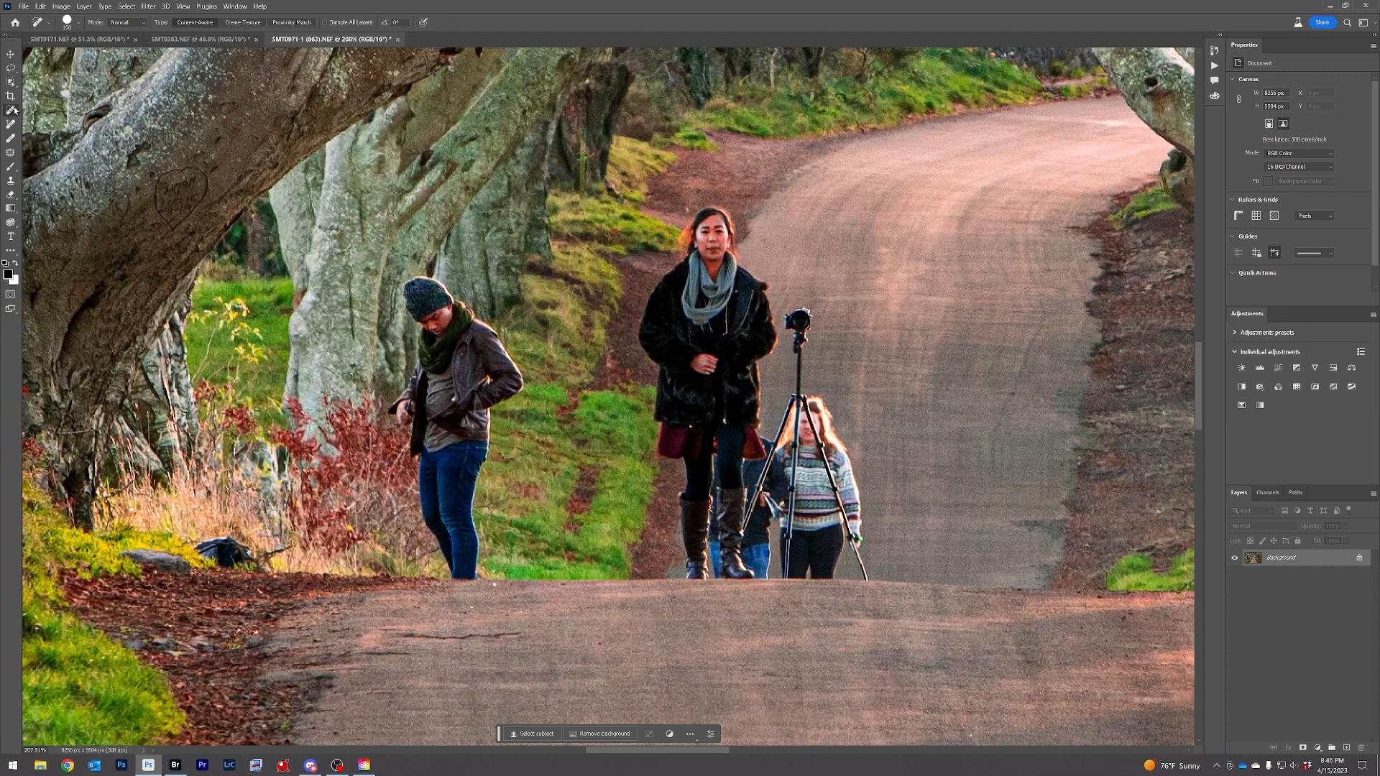
{"action": "key", "text": "bracketleft"}
{"action": "key", "text": "bracketleft"}
{"action": "key", "text": "bracketleft"}
{"action": "key", "text": "bracketleft"}
{"action": "key", "text": "bracketleft"}
{"action": "key", "text": "bracketleft"}
{"action": "key", "text": "bracketleft"}
{"action": "key", "text": "bracketleft"}
{"action": "mouse_move", "coordinate": [250, 555]}
{"action": "left_mouse_down"}
{"action": "mouse_move", "coordinate": [230, 542]}
{"action": "mouse_move", "coordinate": [223, 556]}
{"action": "mouse_move", "coordinate": [240, 555]}
{"action": "left_mouse_up"}
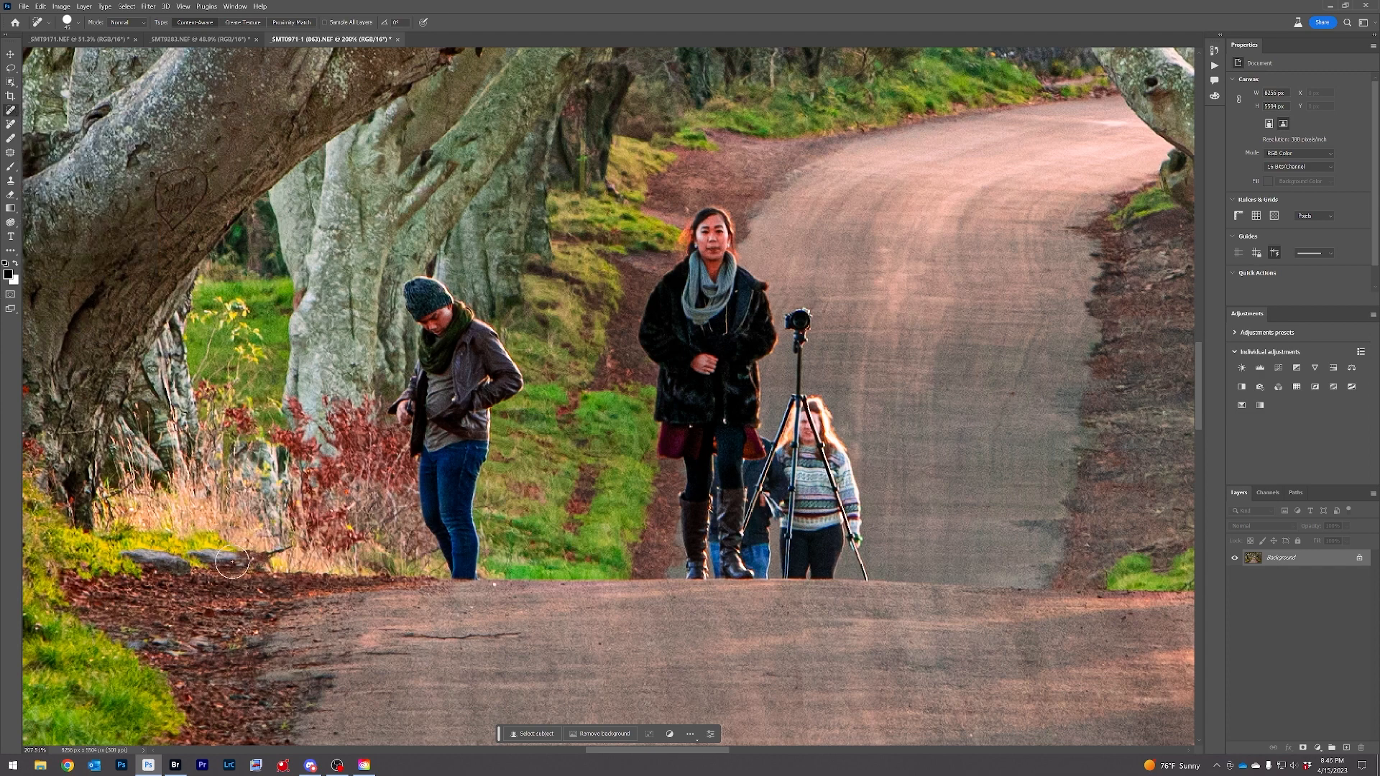
Heal away the person in the beanie and brown jacket, and clean up the leftover patch beside the red bush
{"action": "mouse_move", "coordinate": [411, 273]}
{"action": "left_mouse_down"}
{"action": "mouse_move", "coordinate": [407, 407]}
{"action": "mouse_move", "coordinate": [440, 540]}
{"action": "mouse_move", "coordinate": [514, 370]}
{"action": "mouse_move", "coordinate": [428, 296]}
{"action": "mouse_move", "coordinate": [434, 431]}
{"action": "mouse_move", "coordinate": [501, 361]}
{"action": "left_mouse_up"}
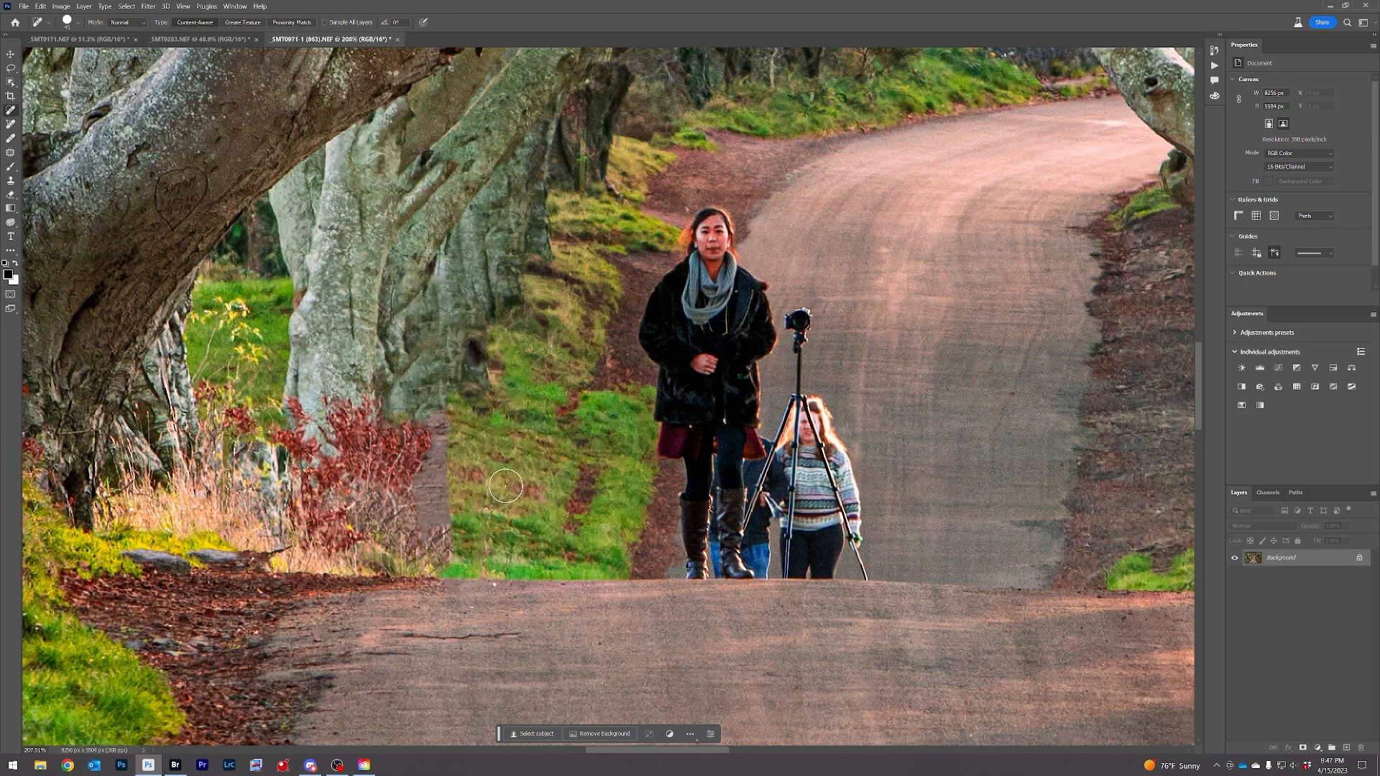
{"action": "left_click", "coordinate": [446, 426]}
{"action": "mouse_move", "coordinate": [434, 450]}
{"action": "left_mouse_down"}
{"action": "mouse_move", "coordinate": [449, 555]}
{"action": "mouse_move", "coordinate": [447, 435]}
{"action": "left_mouse_up"}
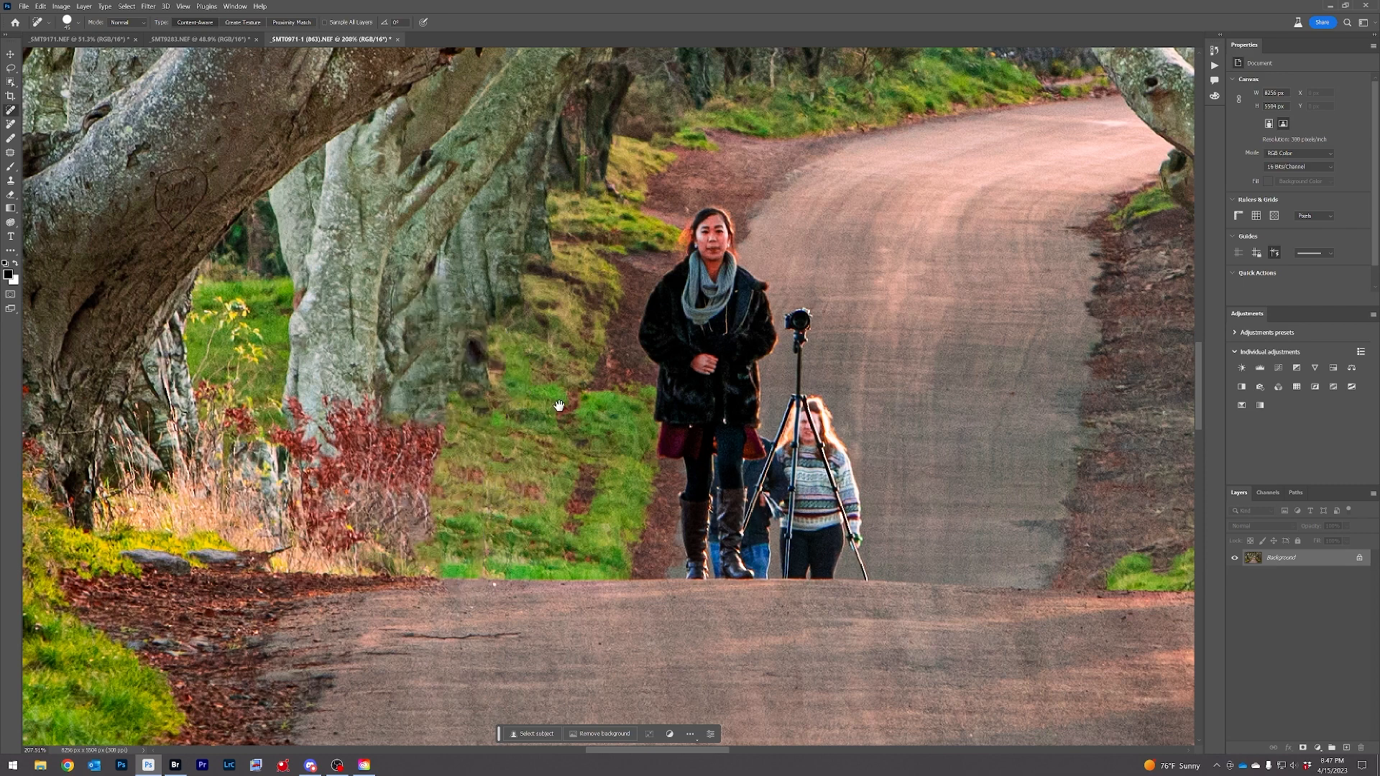
Try to remove the woman, the tripod and the people behind it with the Spot Healing Brush, and undo the attempt
{"action": "left_click_drag", "start_coordinate": [559, 406], "coordinate": [382, 491]}
{"action": "mouse_move", "coordinate": [532, 293]}
{"action": "left_mouse_down"}
{"action": "mouse_move", "coordinate": [586, 606]}
{"action": "mouse_move", "coordinate": [620, 527]}
{"action": "mouse_move", "coordinate": [602, 589]}
{"action": "left_mouse_up"}
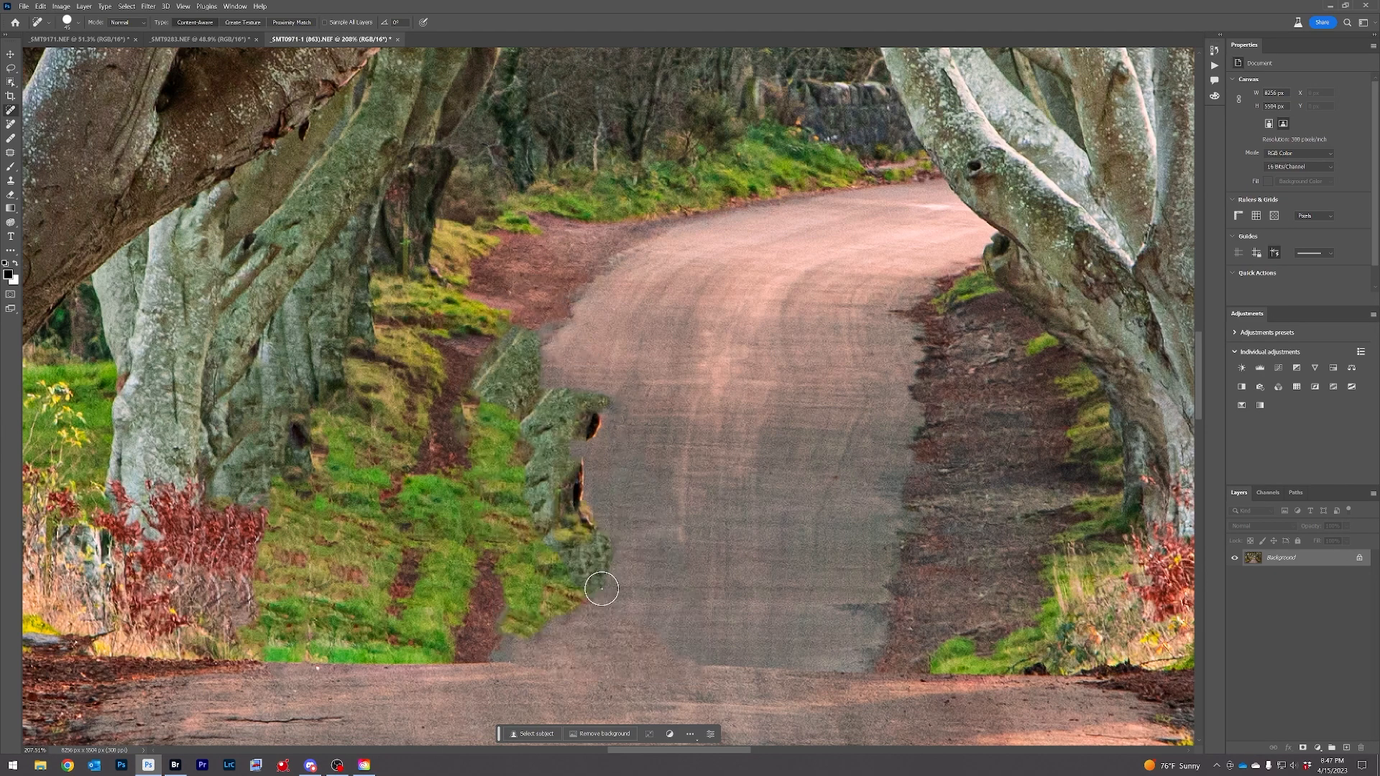
{"action": "key", "text": "ctrl+z"}
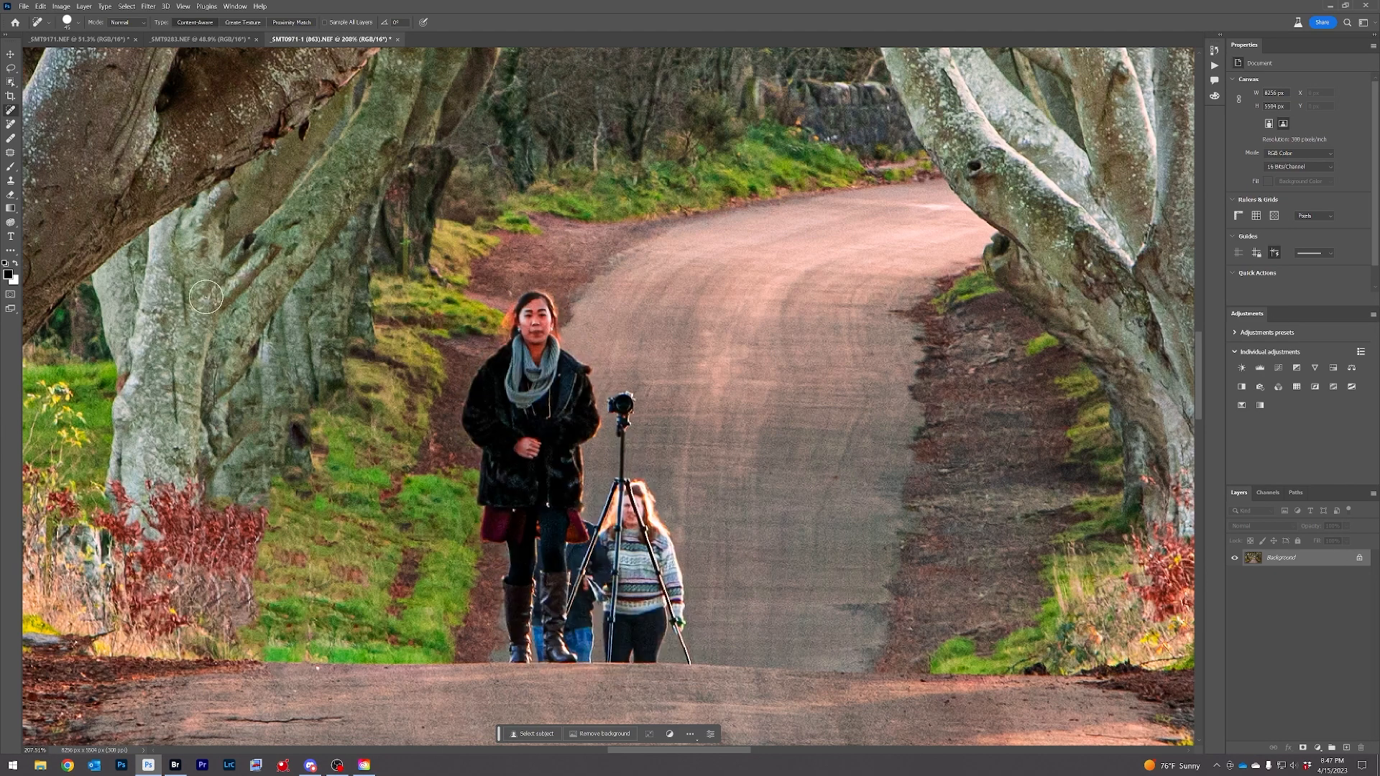
Remove the woman in the black coat, the tripod and the people behind it with the Remove Tool, touching up the grass edge
{"action": "left_click", "coordinate": [10, 124]}
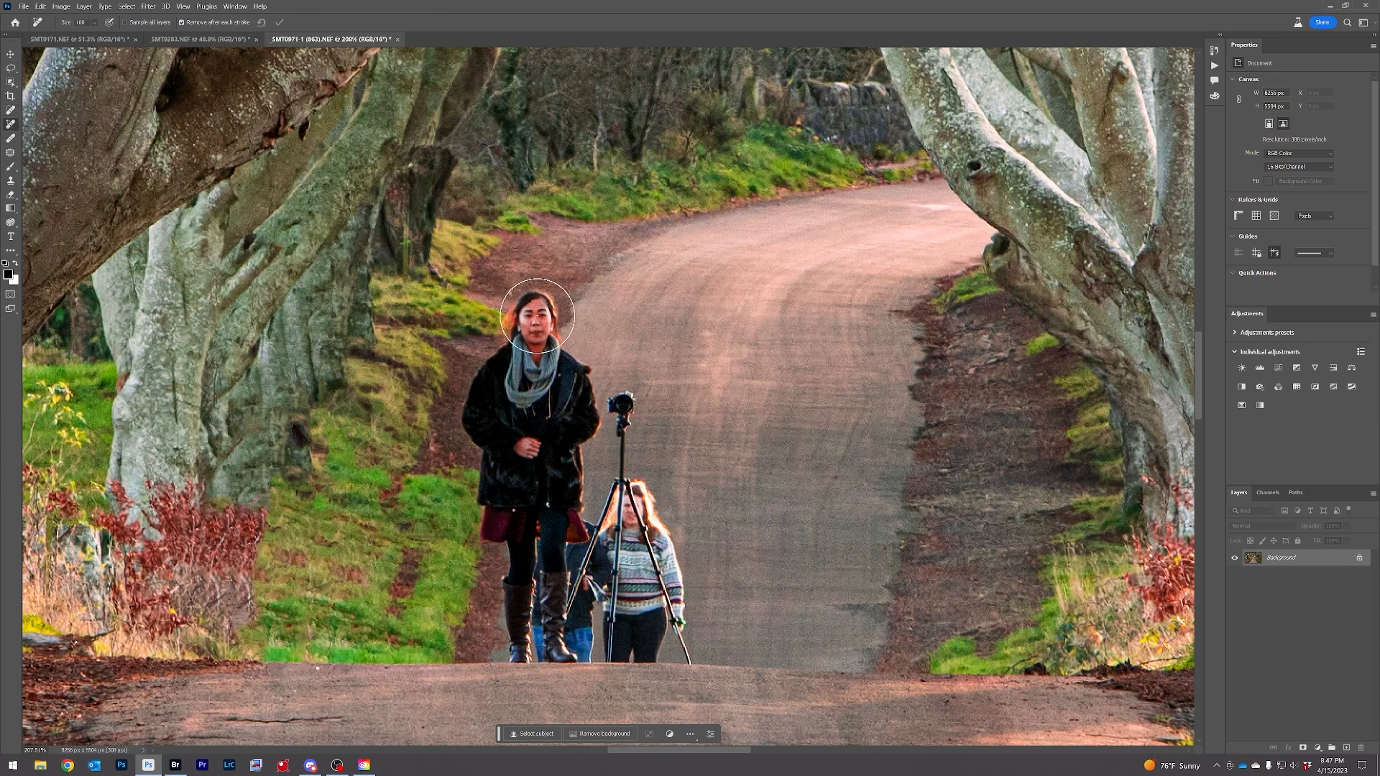
{"action": "mouse_move", "coordinate": [535, 295]}
{"action": "left_mouse_down"}
{"action": "mouse_move", "coordinate": [504, 345]}
{"action": "mouse_move", "coordinate": [503, 525]}
{"action": "mouse_move", "coordinate": [522, 639]}
{"action": "mouse_move", "coordinate": [633, 632]}
{"action": "mouse_move", "coordinate": [662, 591]}
{"action": "mouse_move", "coordinate": [625, 446]}
{"action": "mouse_move", "coordinate": [578, 440]}
{"action": "left_mouse_up"}
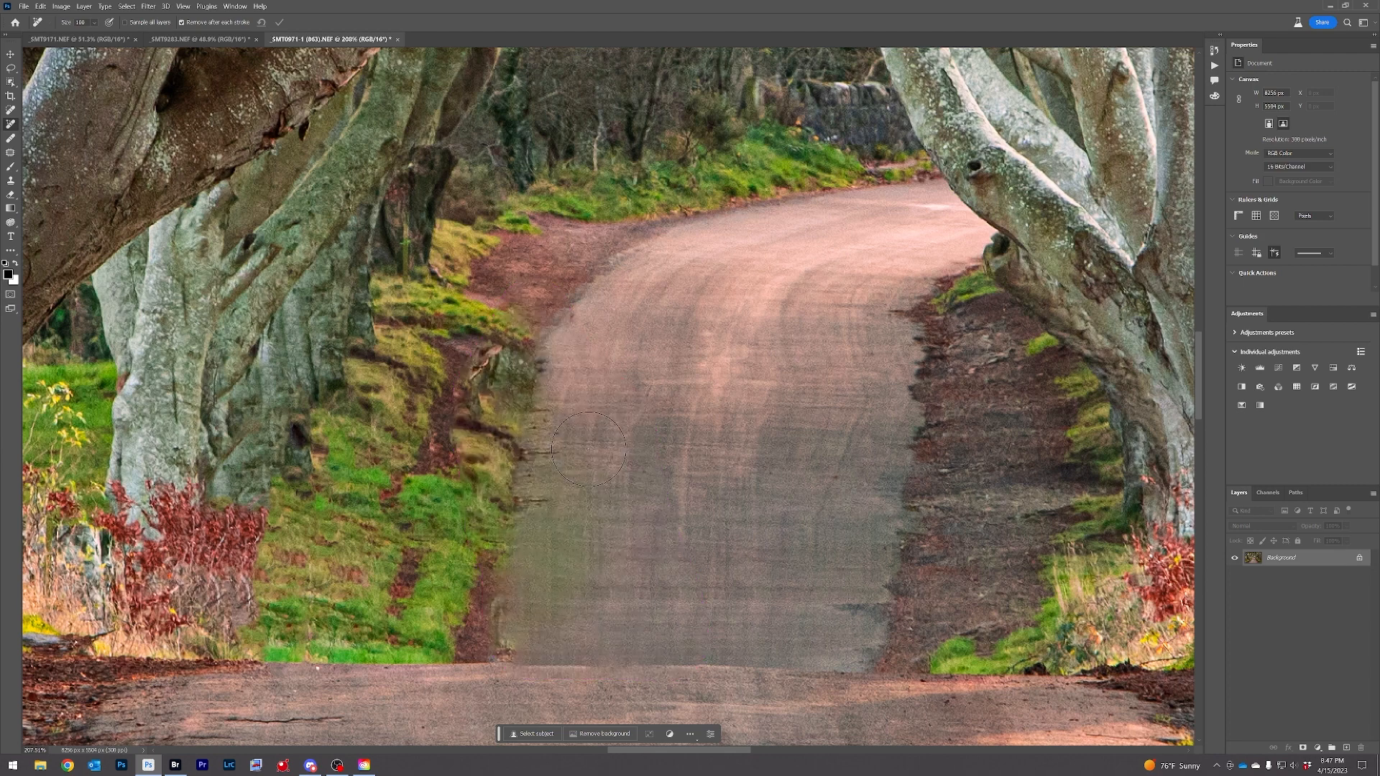
{"action": "left_click", "coordinate": [490, 366]}
{"action": "scroll", "coordinate": [587, 517], "scroll_direction": "down", "scroll_amount": 8}
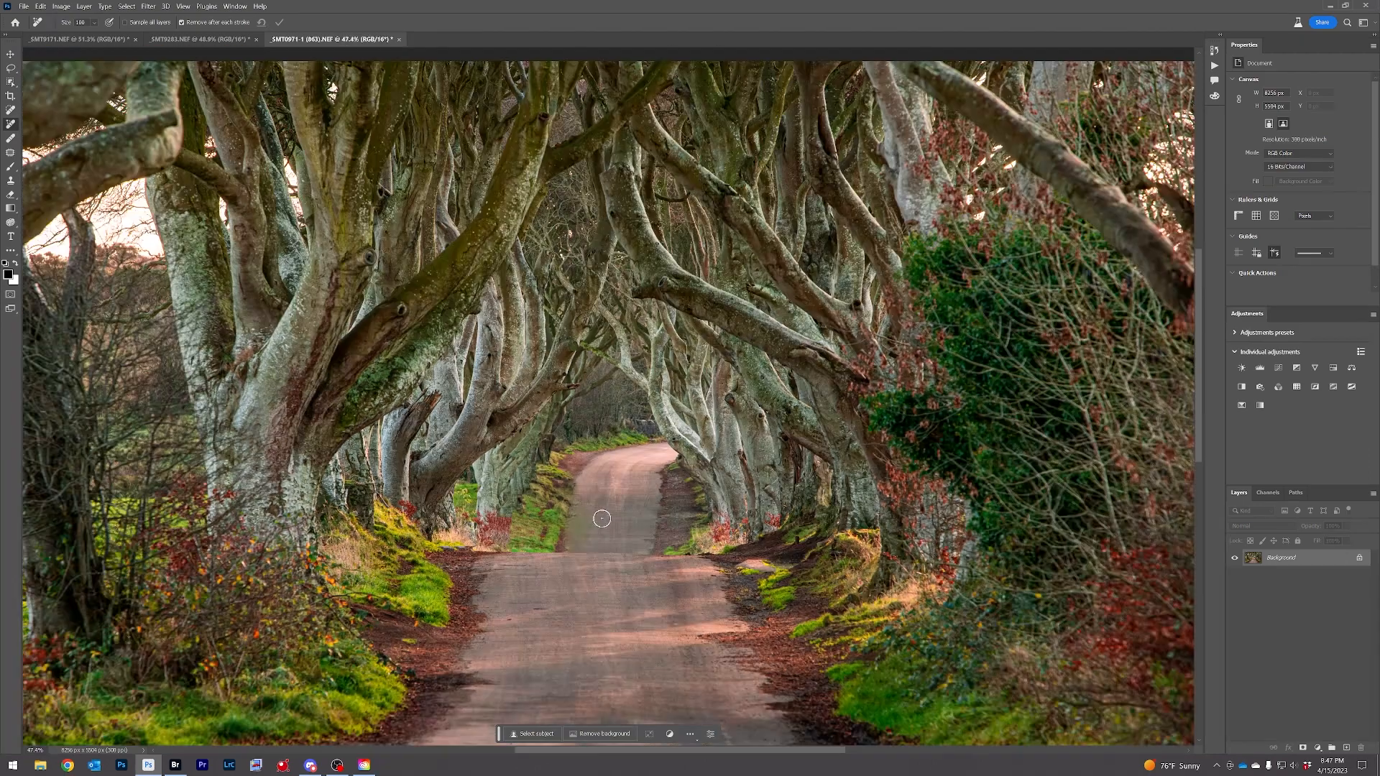
{"action": "left_click_drag", "start_coordinate": [622, 386], "coordinate": [608, 399]}
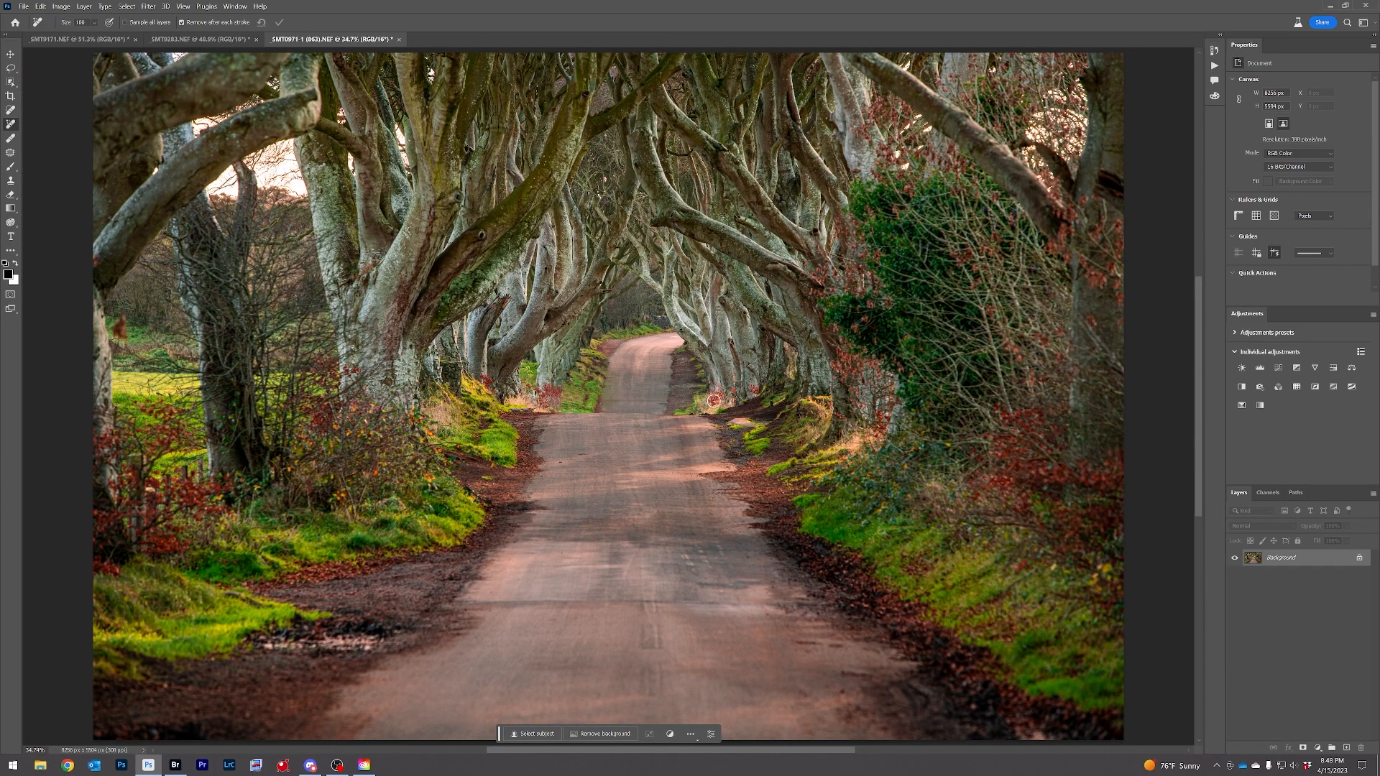
Switch to the coastal rocks photo and undo its earlier retouching to bring back all the people
{"action": "key", "text": "ctrl+shift+Tab"}
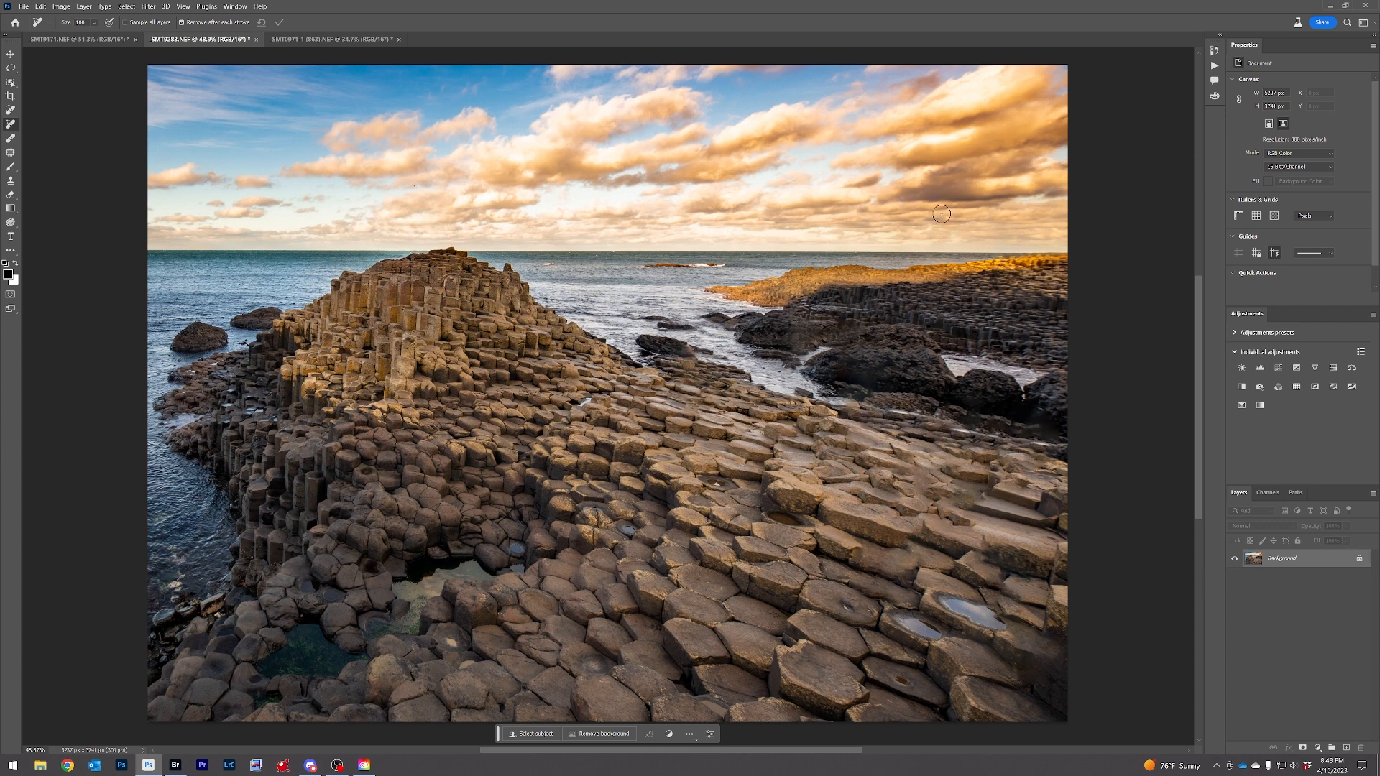
{"action": "key", "text": "ctrl+z"}
{"action": "key", "text": "ctrl+z"}
{"action": "key", "text": "ctrl+z"}
{"action": "key", "text": "ctrl+z"}
{"action": "key", "text": "ctrl+z"}
{"action": "key", "text": "ctrl+z"}
{"action": "key", "text": "ctrl+z"}
{"action": "key", "text": "ctrl+z"}
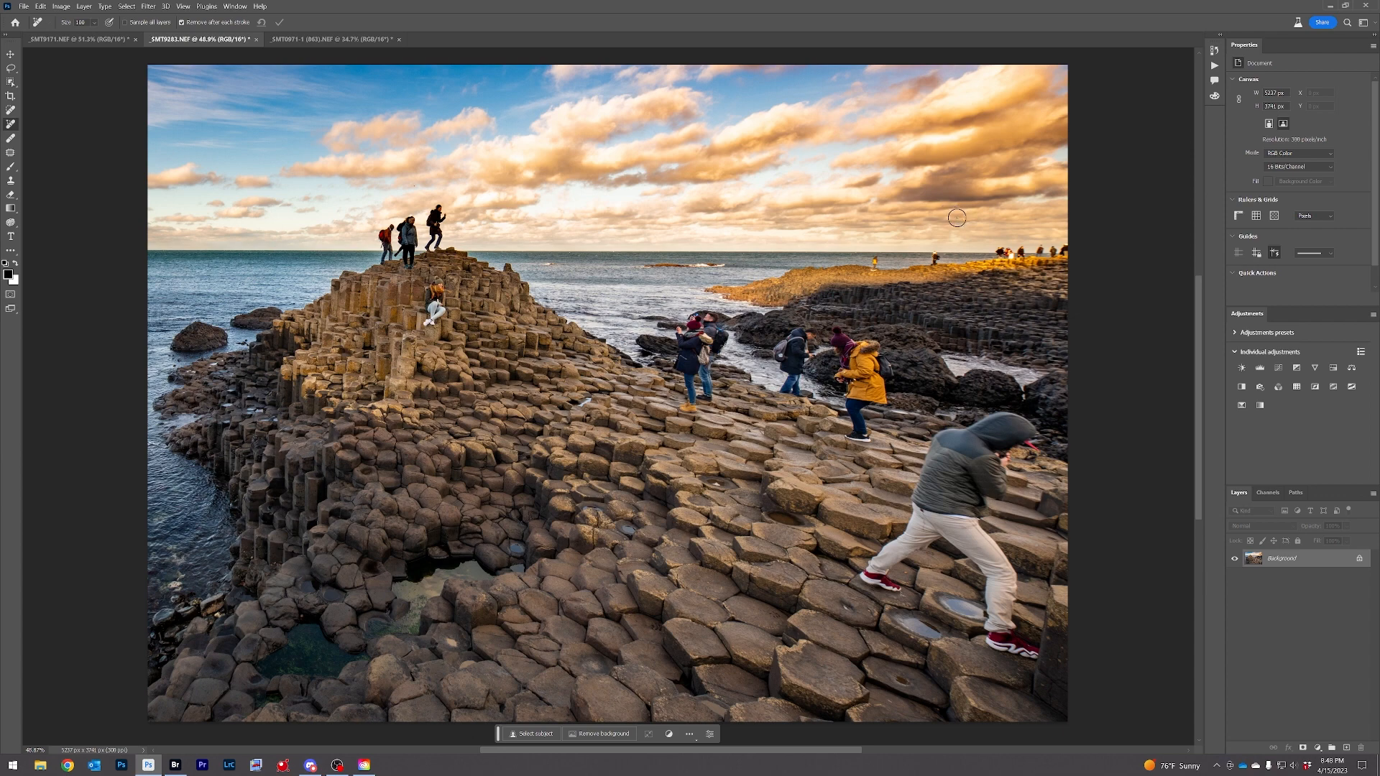
Heal away the hooded man in white trousers in the foreground using an enlarged Spot Healing Brush
{"action": "left_click", "coordinate": [11, 110]}
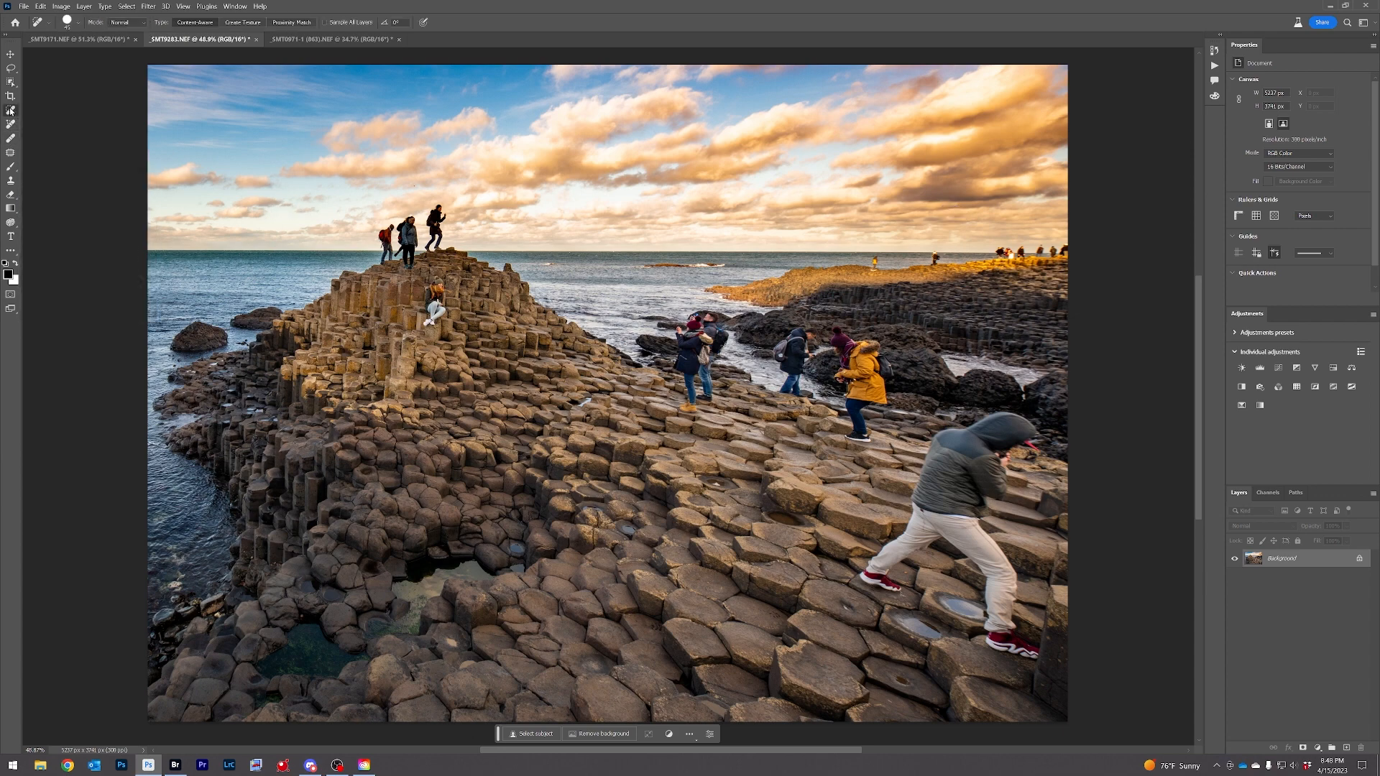
{"action": "scroll", "coordinate": [1040, 535], "scroll_direction": "up", "scroll_amount": 6}
{"action": "left_click_drag", "start_coordinate": [1038, 531], "coordinate": [874, 444]}
{"action": "key", "text": "bracketright"}
{"action": "key", "text": "bracketright"}
{"action": "key", "text": "bracketright"}
{"action": "key", "text": "bracketright"}
{"action": "key", "text": "bracketright"}
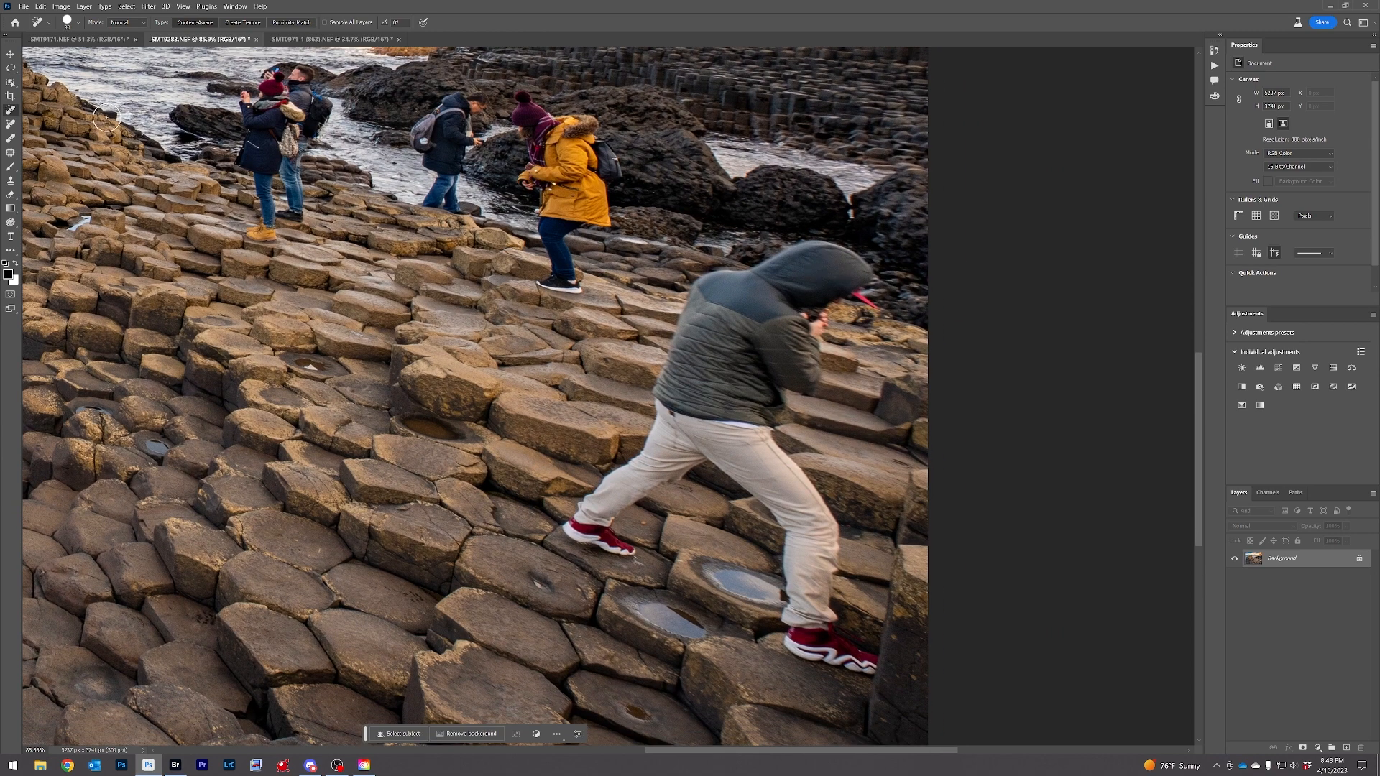
{"action": "mouse_move", "coordinate": [872, 306]}
{"action": "left_mouse_down"}
{"action": "mouse_move", "coordinate": [837, 243]}
{"action": "mouse_move", "coordinate": [794, 243]}
{"action": "mouse_move", "coordinate": [695, 285]}
{"action": "mouse_move", "coordinate": [658, 428]}
{"action": "mouse_move", "coordinate": [599, 539]}
{"action": "mouse_move", "coordinate": [627, 550]}
{"action": "mouse_move", "coordinate": [601, 512]}
{"action": "mouse_move", "coordinate": [718, 446]}
{"action": "mouse_move", "coordinate": [719, 464]}
{"action": "mouse_move", "coordinate": [784, 520]}
{"action": "mouse_move", "coordinate": [846, 667]}
{"action": "mouse_move", "coordinate": [872, 671]}
{"action": "mouse_move", "coordinate": [826, 622]}
{"action": "mouse_move", "coordinate": [838, 546]}
{"action": "mouse_move", "coordinate": [772, 427]}
{"action": "mouse_move", "coordinate": [778, 394]}
{"action": "mouse_move", "coordinate": [807, 390]}
{"action": "mouse_move", "coordinate": [822, 307]}
{"action": "mouse_move", "coordinate": [876, 308]}
{"action": "mouse_move", "coordinate": [868, 279]}
{"action": "mouse_move", "coordinate": [792, 268]}
{"action": "mouse_move", "coordinate": [728, 300]}
{"action": "mouse_move", "coordinate": [790, 334]}
{"action": "mouse_move", "coordinate": [778, 379]}
{"action": "mouse_move", "coordinate": [793, 371]}
{"action": "mouse_move", "coordinate": [792, 317]}
{"action": "mouse_move", "coordinate": [818, 298]}
{"action": "mouse_move", "coordinate": [671, 443]}
{"action": "mouse_move", "coordinate": [710, 339]}
{"action": "mouse_move", "coordinate": [645, 490]}
{"action": "mouse_move", "coordinate": [719, 440]}
{"action": "mouse_move", "coordinate": [730, 383]}
{"action": "mouse_move", "coordinate": [770, 378]}
{"action": "mouse_move", "coordinate": [749, 402]}
{"action": "mouse_move", "coordinate": [746, 455]}
{"action": "mouse_move", "coordinate": [818, 534]}
{"action": "mouse_move", "coordinate": [810, 634]}
{"action": "mouse_move", "coordinate": [790, 624]}
{"action": "mouse_move", "coordinate": [802, 575]}
{"action": "mouse_move", "coordinate": [897, 611]}
{"action": "left_mouse_up"}
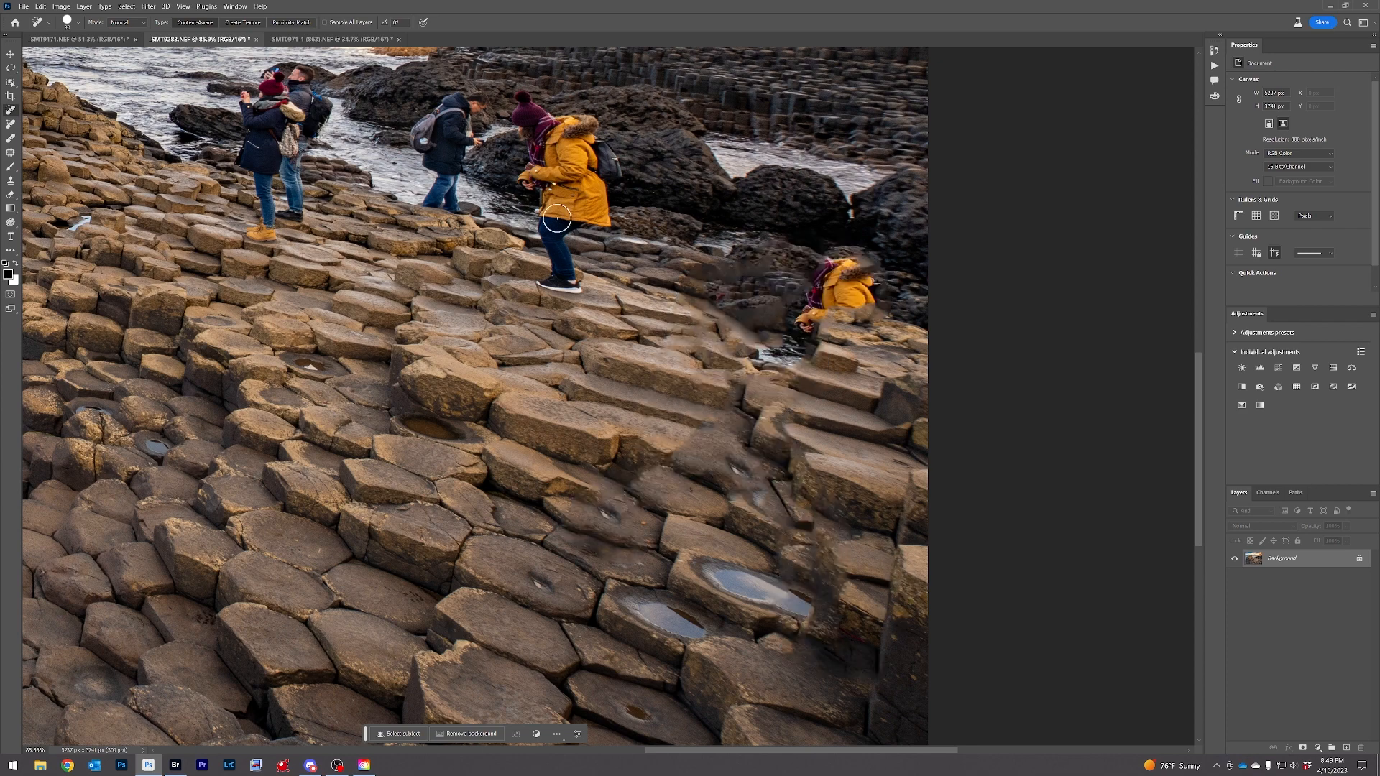
Undo the healing and erase the hooded man with an enlarged Remove Tool brush, touching up the stones where he stood
{"action": "key", "text": "ctrl+z"}
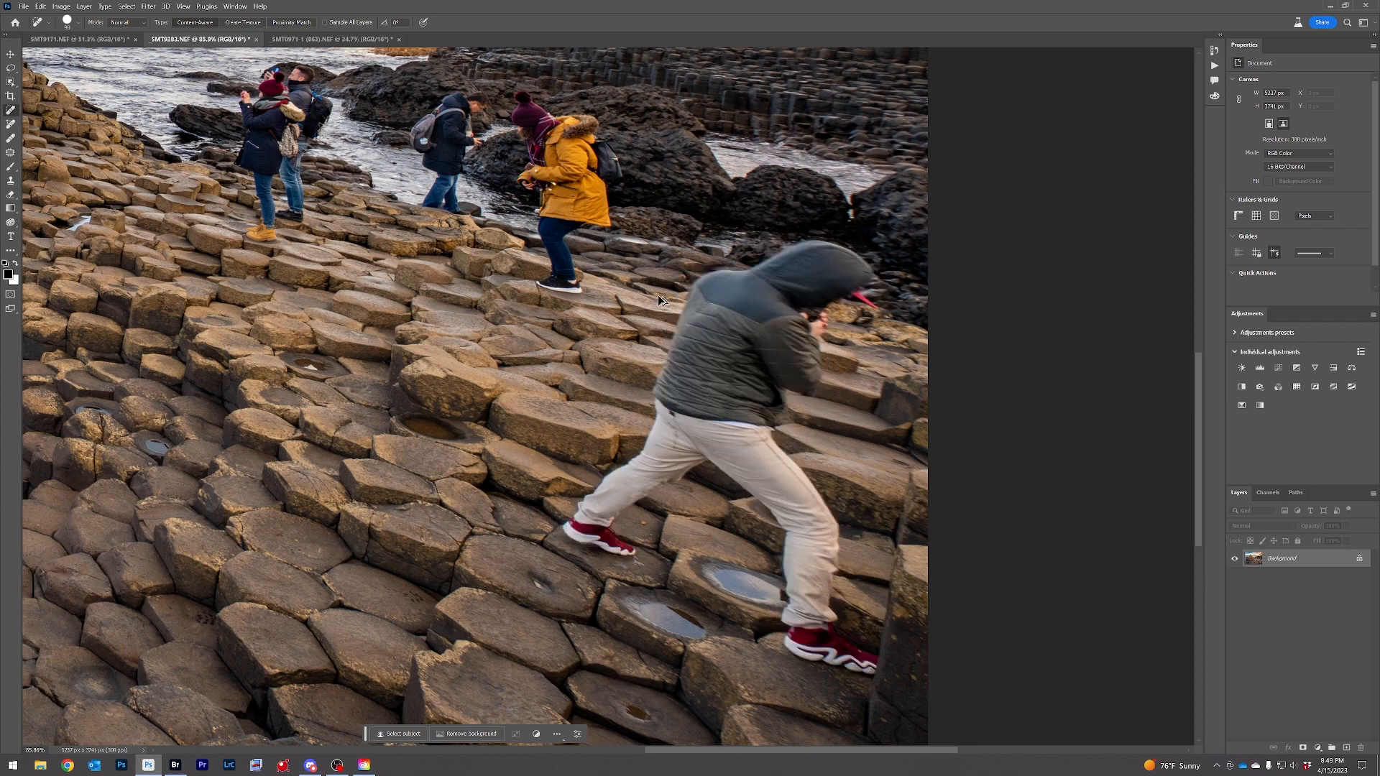
{"action": "key", "text": "shift+j"}
{"action": "key", "text": "bracketright"}
{"action": "key", "text": "bracketright"}
{"action": "key", "text": "bracketright"}
{"action": "key", "text": "bracketright"}
{"action": "mouse_move", "coordinate": [856, 273]}
{"action": "left_mouse_down"}
{"action": "mouse_move", "coordinate": [797, 260]}
{"action": "mouse_move", "coordinate": [690, 295]}
{"action": "mouse_move", "coordinate": [632, 460]}
{"action": "mouse_move", "coordinate": [576, 540]}
{"action": "mouse_move", "coordinate": [726, 438]}
{"action": "mouse_move", "coordinate": [807, 638]}
{"action": "mouse_move", "coordinate": [838, 650]}
{"action": "mouse_move", "coordinate": [766, 449]}
{"action": "mouse_move", "coordinate": [841, 338]}
{"action": "left_mouse_up"}
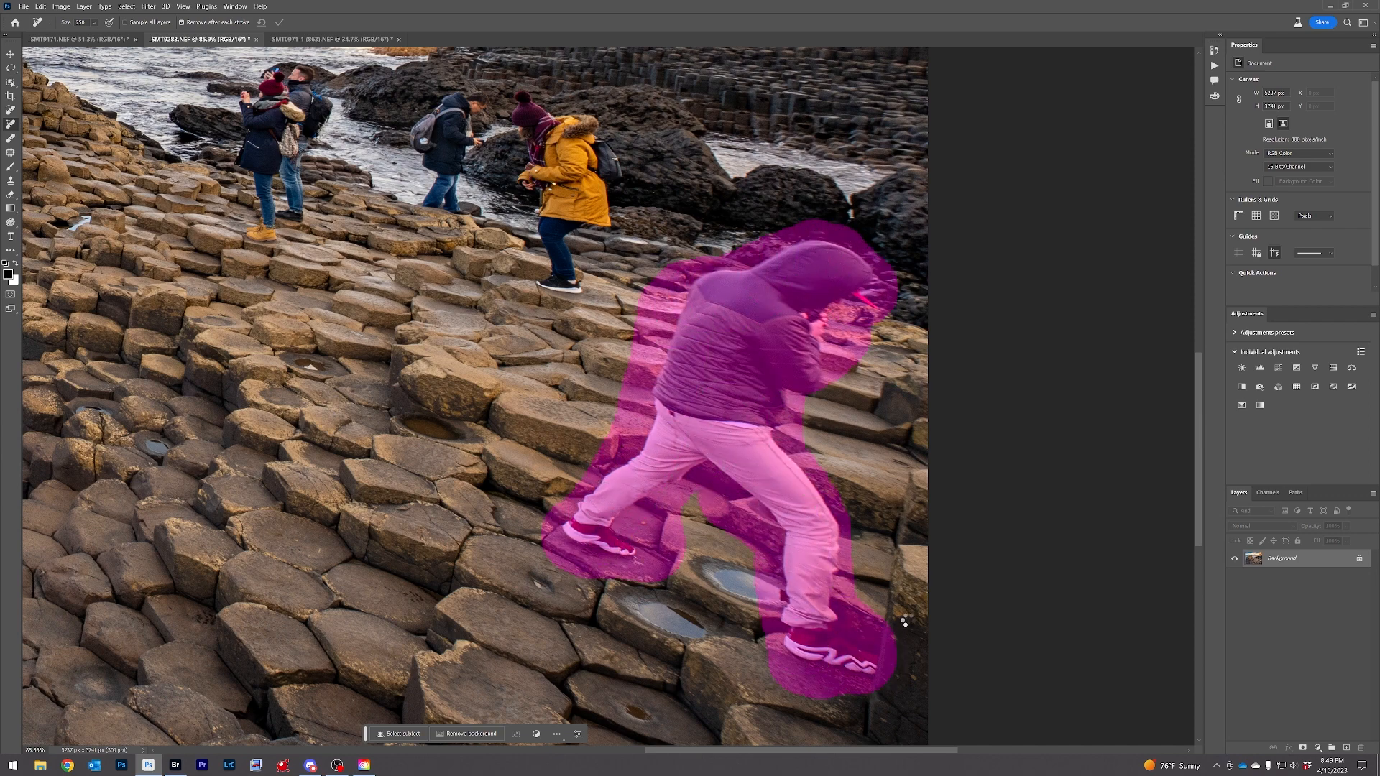
{"action": "left_click", "coordinate": [856, 333]}
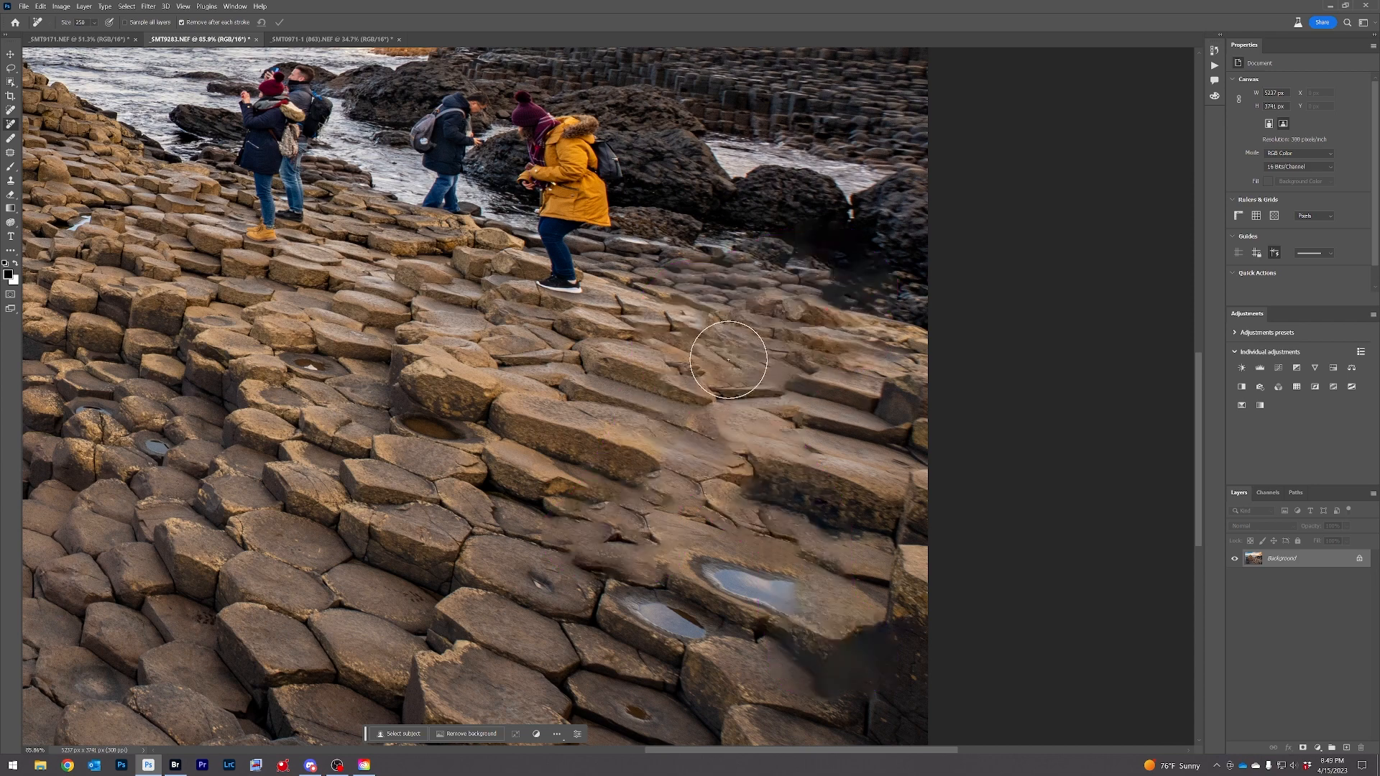
{"action": "left_click_drag", "start_coordinate": [728, 359], "coordinate": [805, 369]}
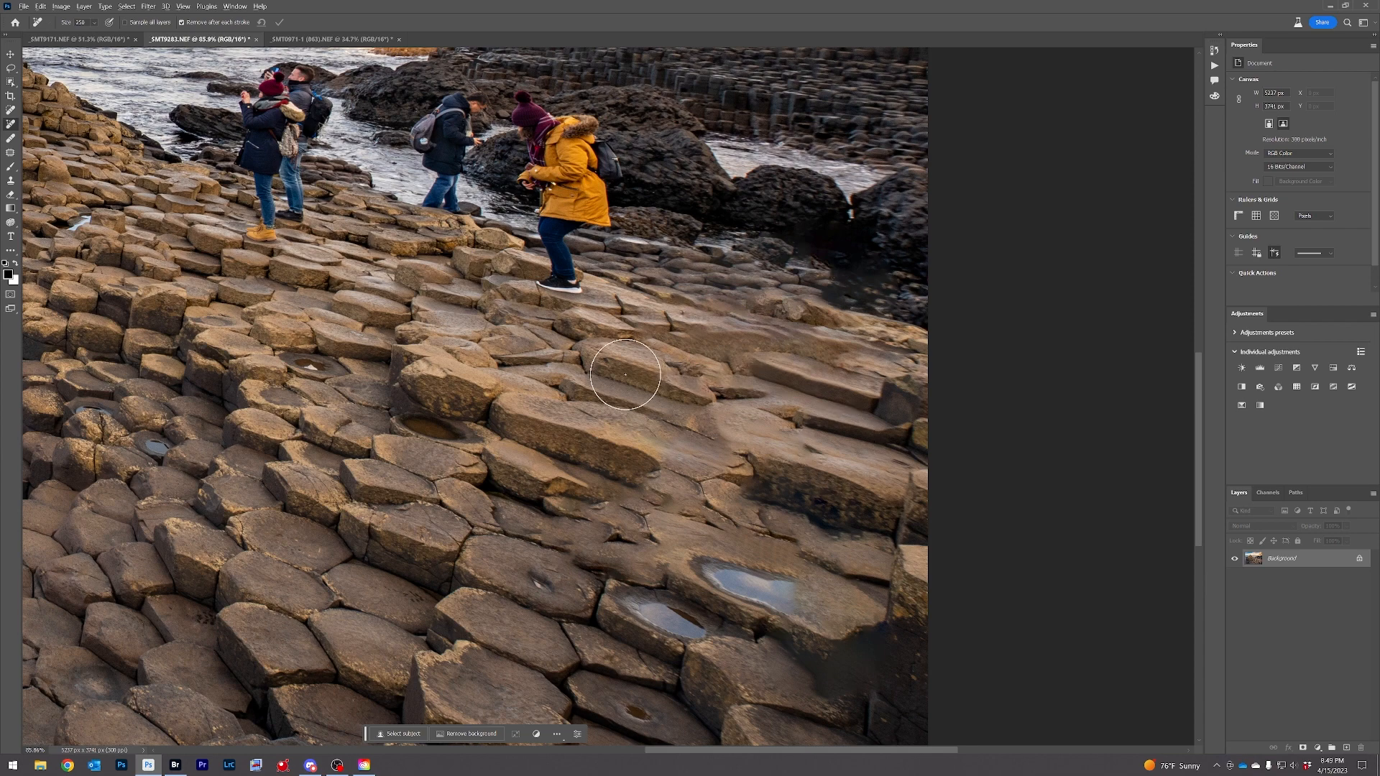
Remove the woman in the yellow coat, the man with the grey backpack, the couple by the water and the remaining distant people
{"action": "scroll", "coordinate": [573, 372], "scroll_direction": "down", "scroll_amount": 8}
{"action": "scroll", "coordinate": [568, 321], "scroll_direction": "up", "scroll_amount": 8}
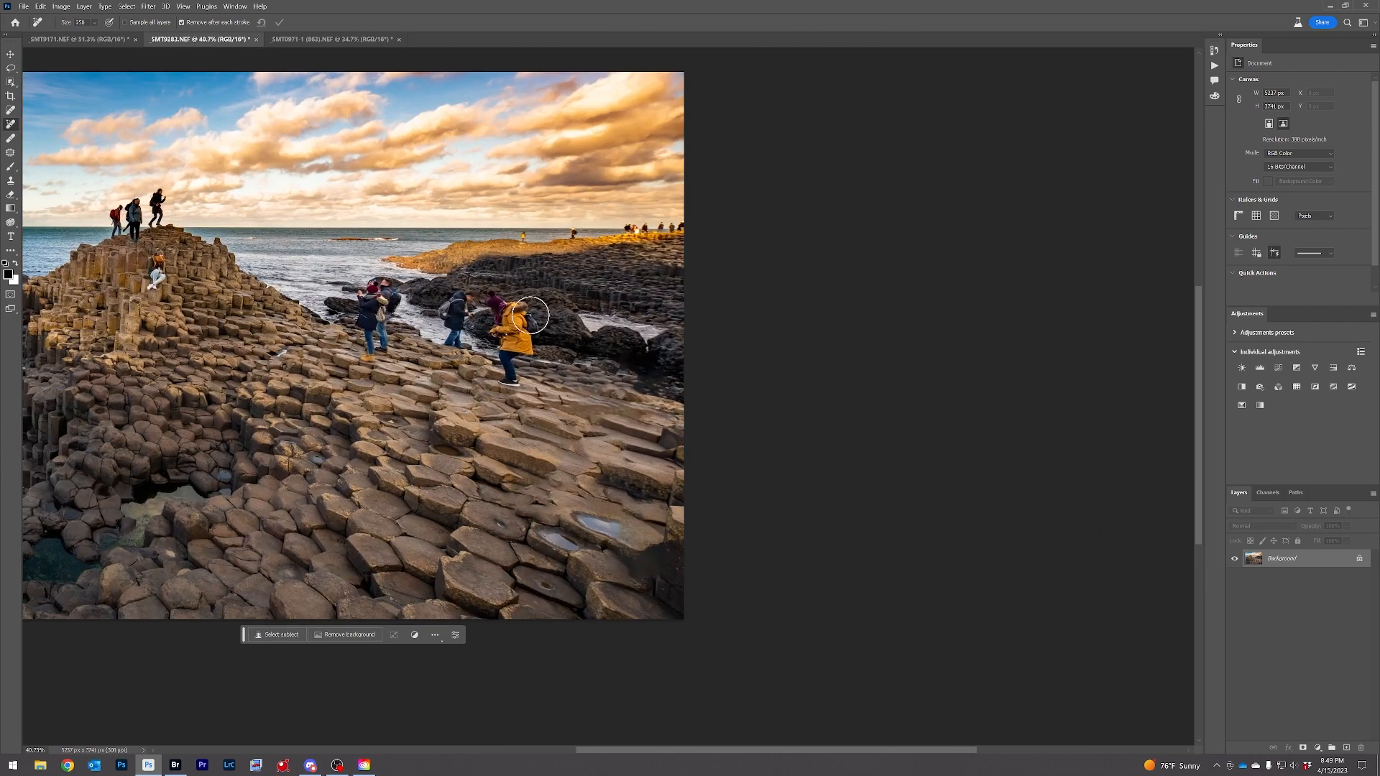
{"action": "key", "text": "bracketleft"}
{"action": "key", "text": "bracketleft"}
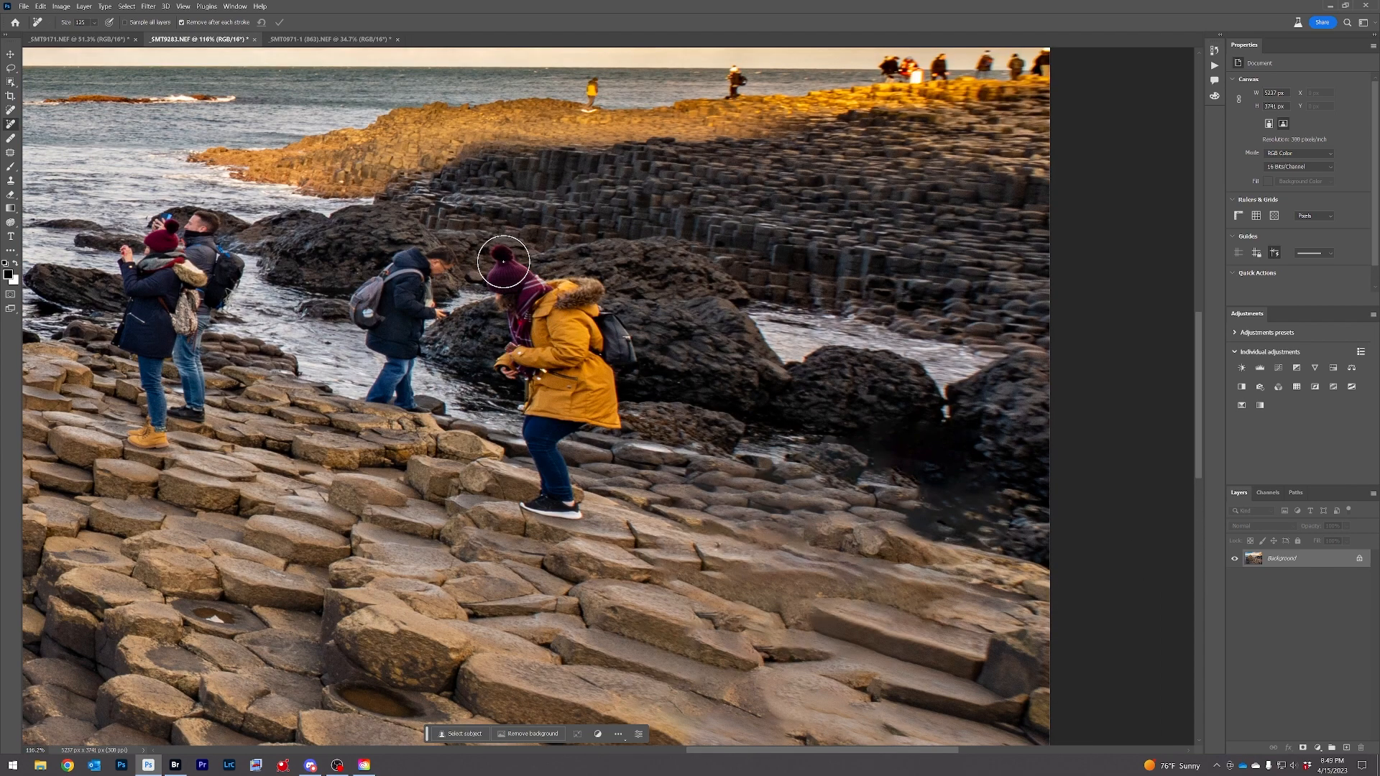
{"action": "mouse_move", "coordinate": [507, 255]}
{"action": "left_mouse_down"}
{"action": "mouse_move", "coordinate": [578, 498]}
{"action": "mouse_move", "coordinate": [558, 404]}
{"action": "mouse_move", "coordinate": [606, 420]}
{"action": "mouse_move", "coordinate": [616, 350]}
{"action": "mouse_move", "coordinate": [594, 301]}
{"action": "mouse_move", "coordinate": [543, 280]}
{"action": "mouse_move", "coordinate": [590, 376]}
{"action": "mouse_move", "coordinate": [538, 327]}
{"action": "mouse_move", "coordinate": [552, 375]}
{"action": "left_mouse_up"}
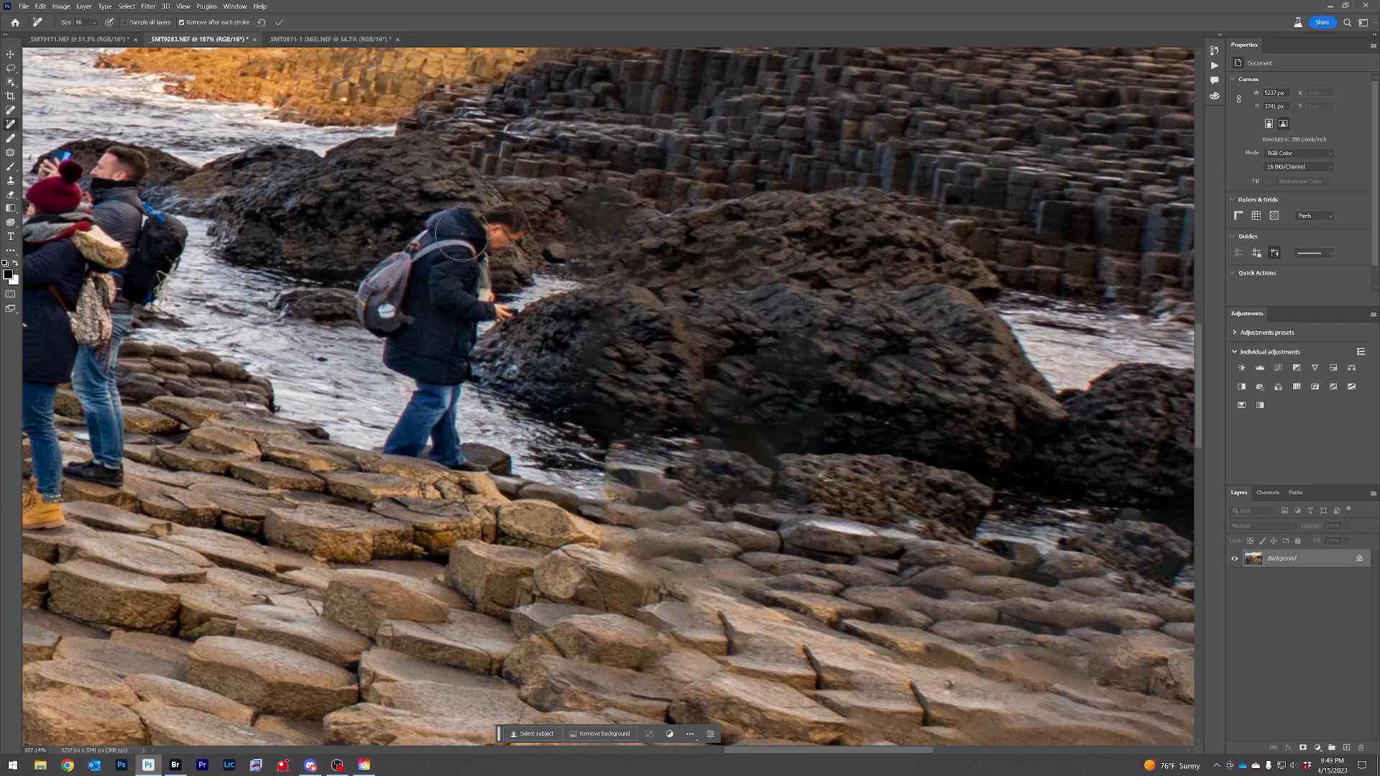
{"action": "mouse_move", "coordinate": [516, 217]}
{"action": "left_mouse_down"}
{"action": "mouse_move", "coordinate": [483, 214]}
{"action": "mouse_move", "coordinate": [381, 315]}
{"action": "mouse_move", "coordinate": [417, 449]}
{"action": "mouse_move", "coordinate": [470, 467]}
{"action": "mouse_move", "coordinate": [467, 340]}
{"action": "mouse_move", "coordinate": [449, 288]}
{"action": "left_mouse_up"}
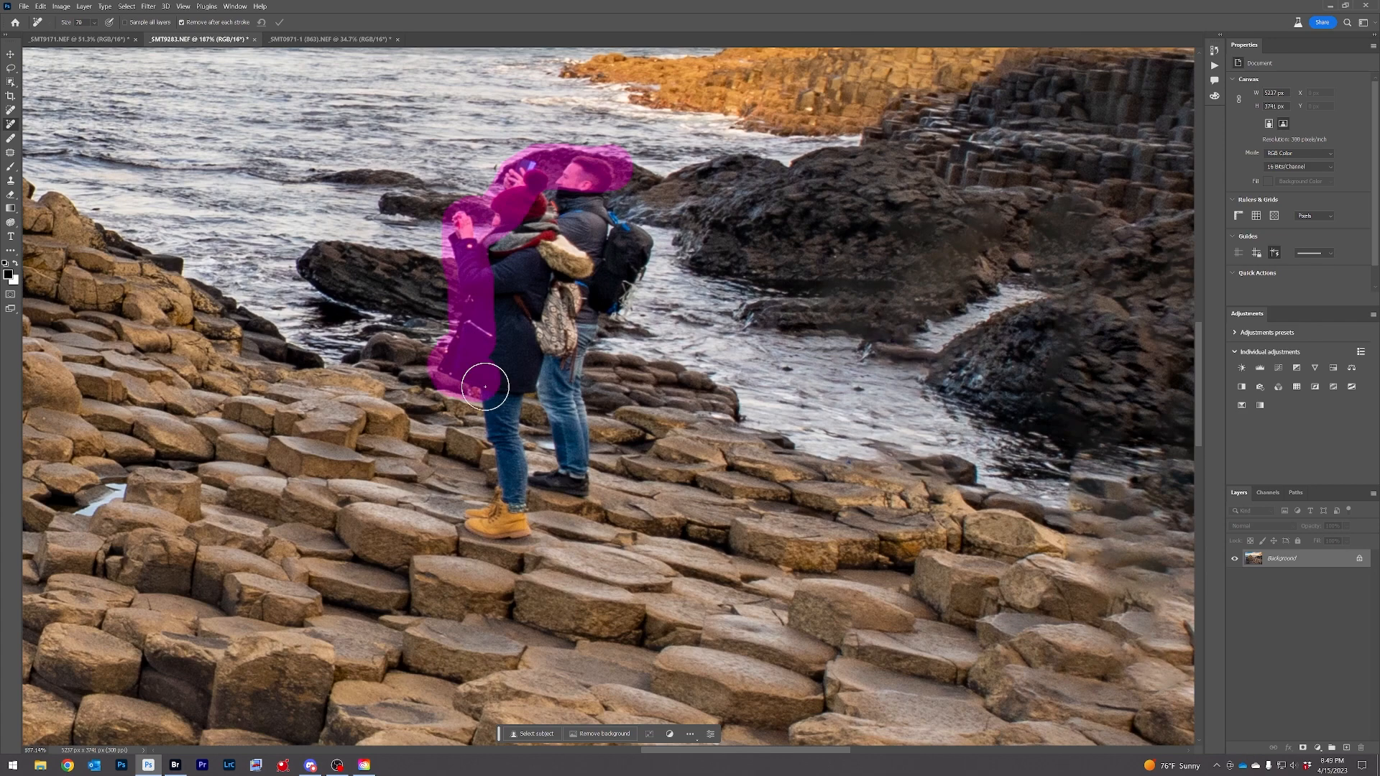
{"action": "left_click_drag", "start_coordinate": [477, 384], "coordinate": [547, 431]}
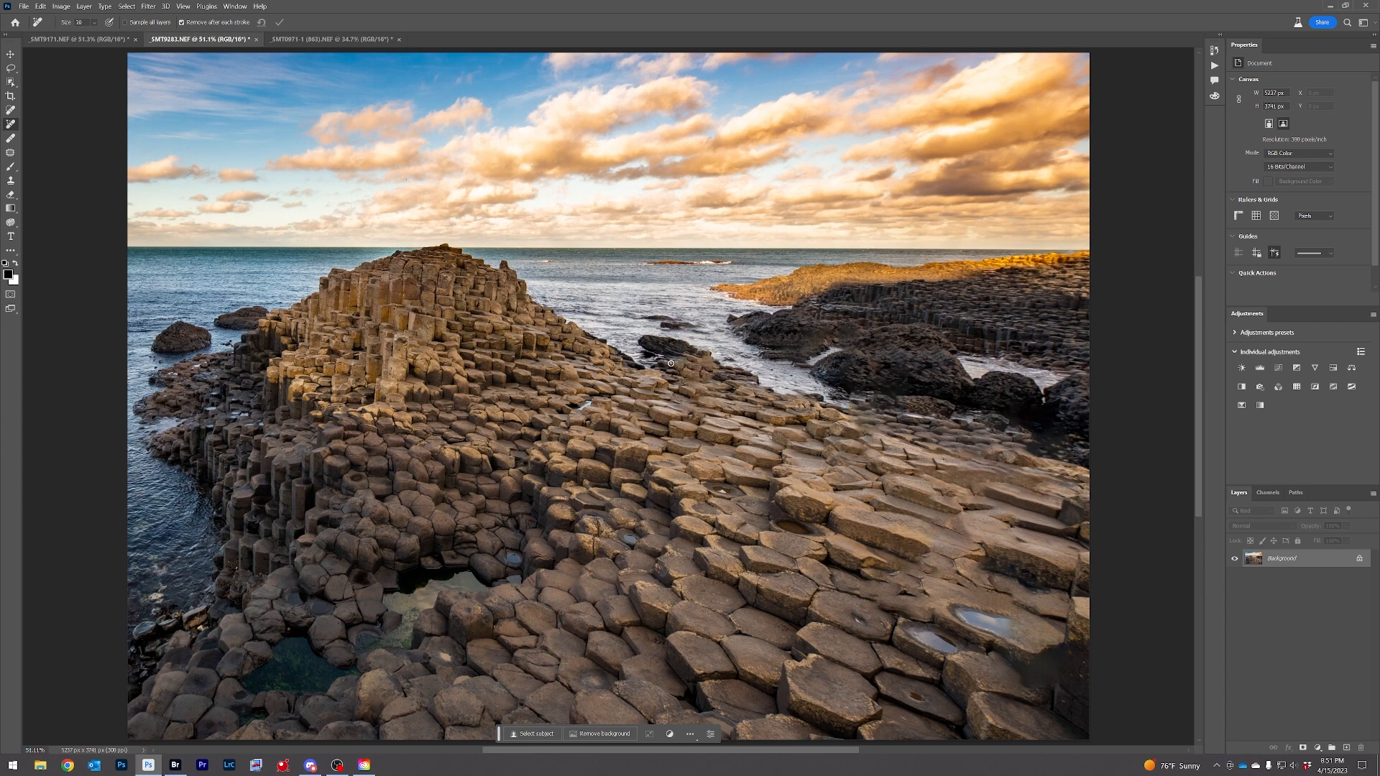
Switch to the green hill photo and remove the two people farthest right on the distant rocks with the Remove Tool
{"action": "key", "text": "ctrl+shift+Tab"}
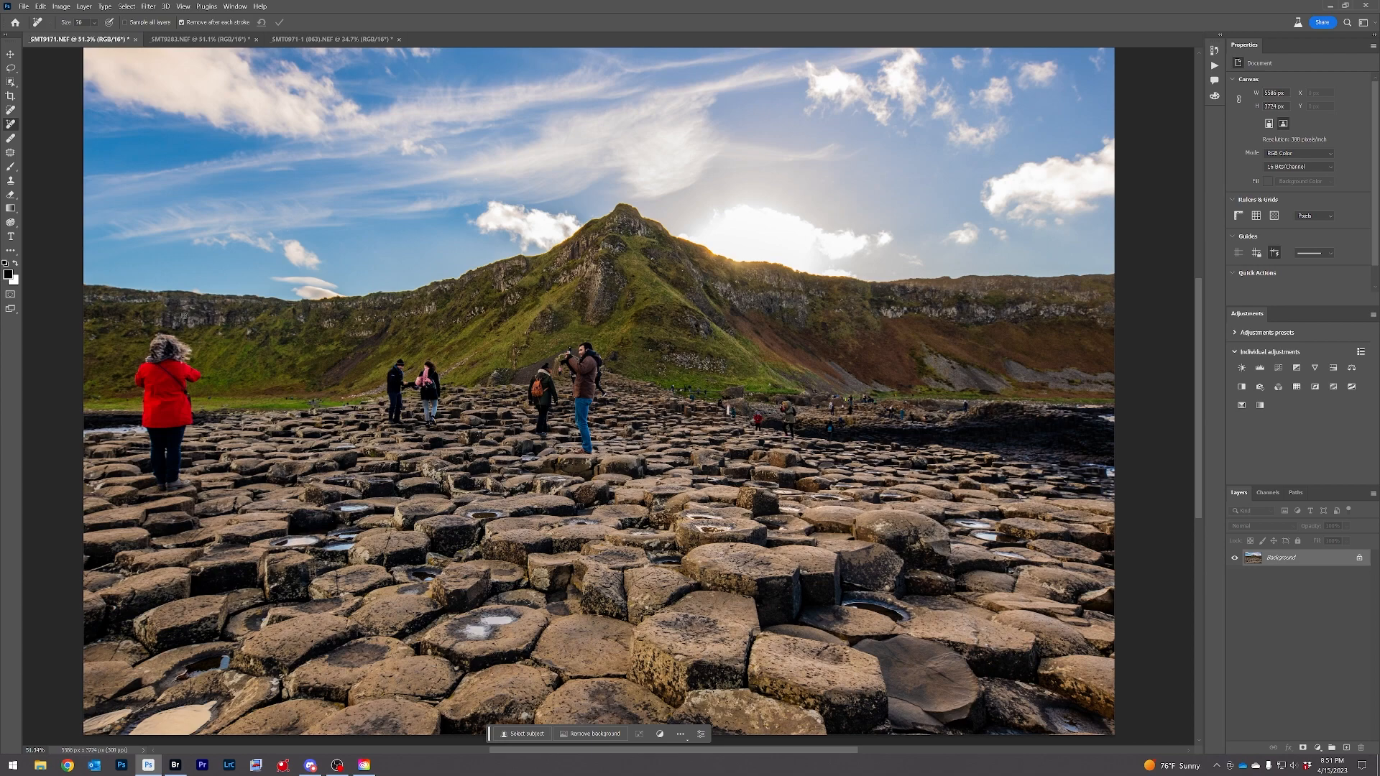
{"action": "scroll", "coordinate": [151, 394], "scroll_direction": "up", "scroll_amount": 5}
{"action": "left_click_drag", "start_coordinate": [926, 406], "coordinate": [399, 362]}
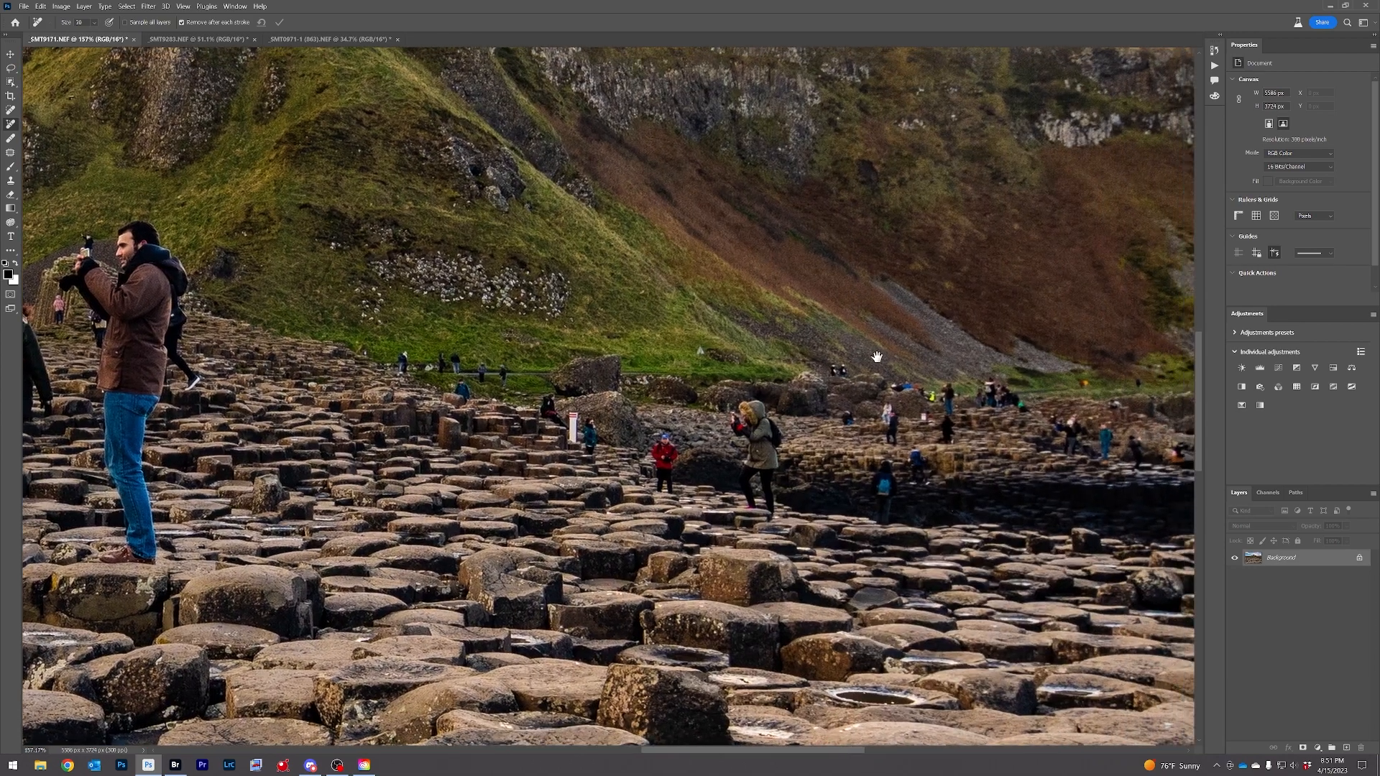
{"action": "scroll", "coordinate": [856, 385], "scroll_direction": "up", "scroll_amount": 4}
{"action": "left_click", "coordinate": [845, 386]}
{"action": "left_click_drag", "start_coordinate": [845, 386], "coordinate": [845, 466]}
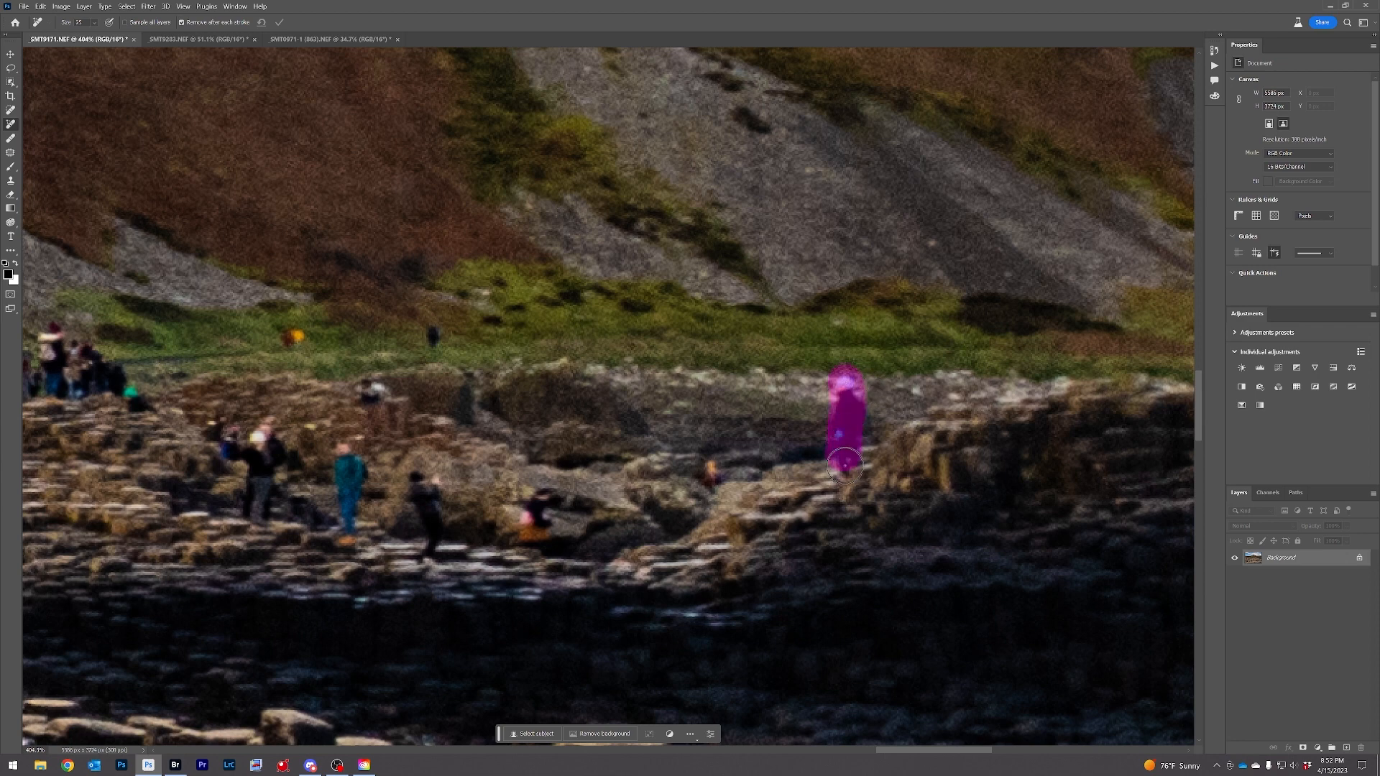
{"action": "left_click", "coordinate": [705, 468]}
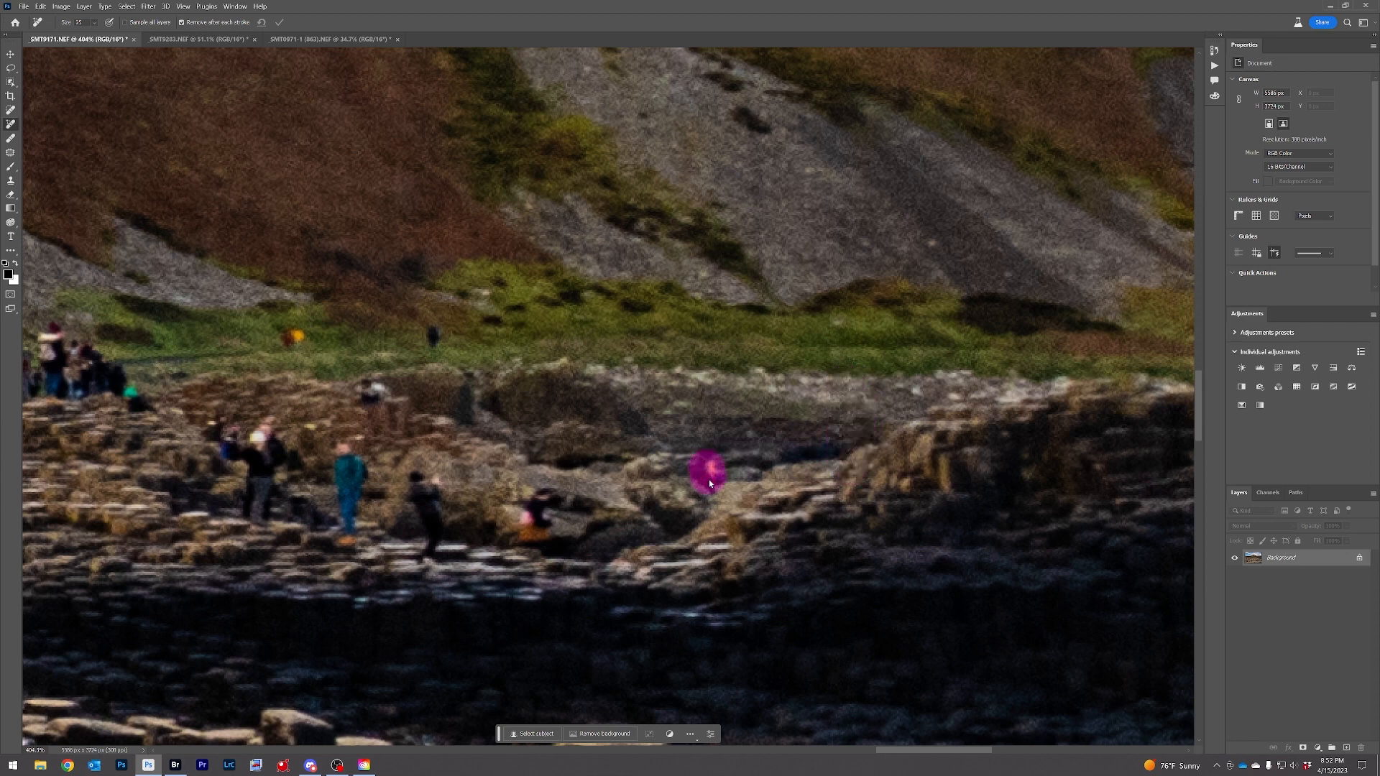
Remove the people in orange, black and teal, the group beside them, and the small figures near the grass on the distant rocks
{"action": "left_click", "coordinate": [543, 497]}
{"action": "left_click_drag", "start_coordinate": [543, 497], "coordinate": [546, 531]}
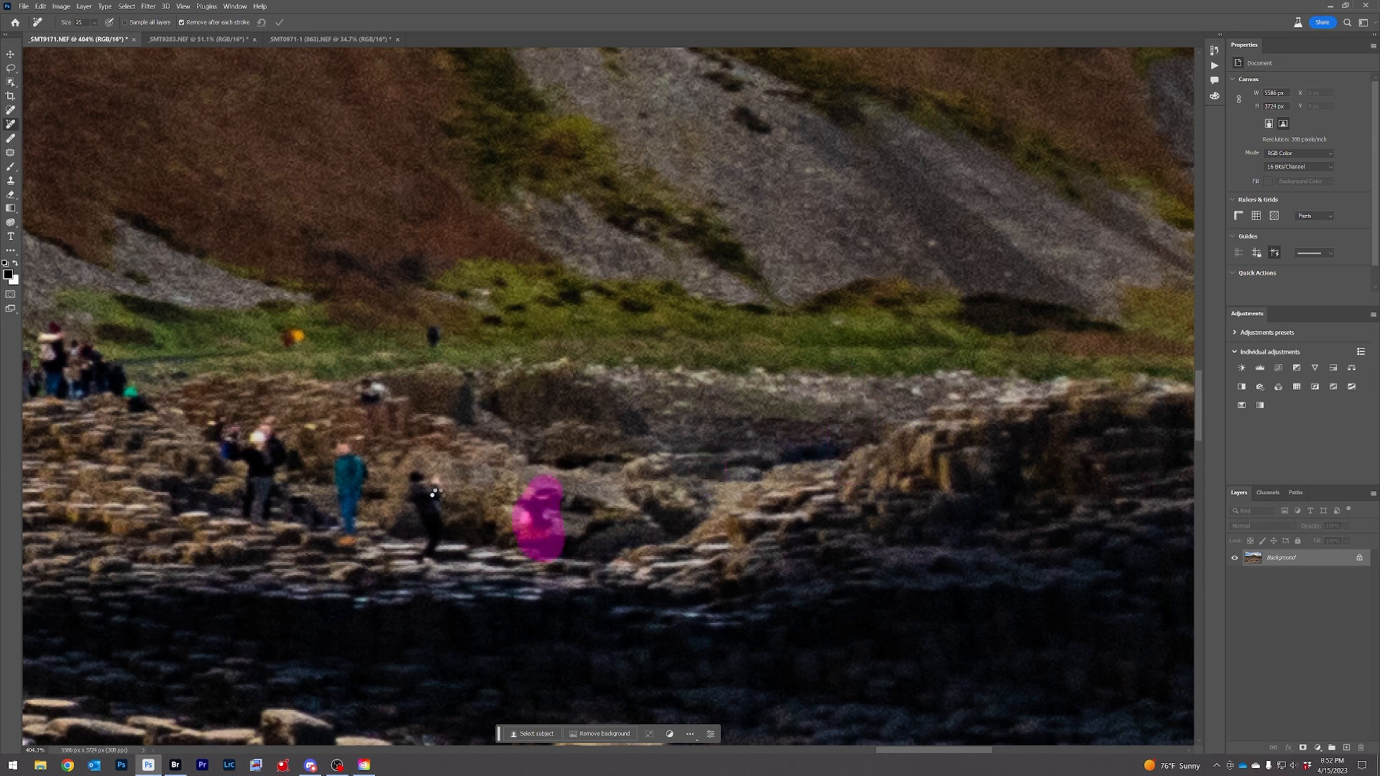
{"action": "mouse_move", "coordinate": [417, 474]}
{"action": "left_mouse_down"}
{"action": "mouse_move", "coordinate": [431, 529]}
{"action": "mouse_move", "coordinate": [434, 485]}
{"action": "left_mouse_up"}
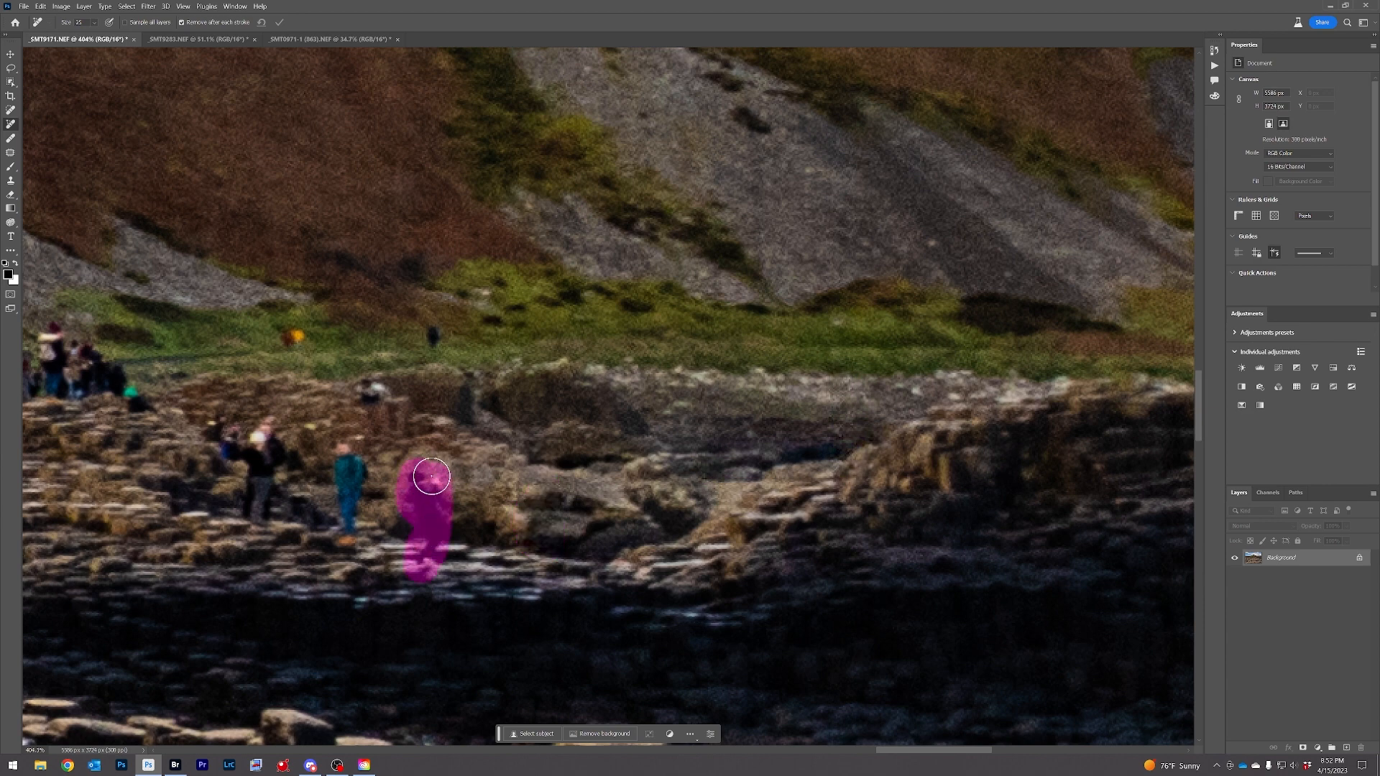
{"action": "mouse_move", "coordinate": [346, 447]}
{"action": "left_mouse_down"}
{"action": "mouse_move", "coordinate": [343, 523]}
{"action": "mouse_move", "coordinate": [355, 442]}
{"action": "left_mouse_up"}
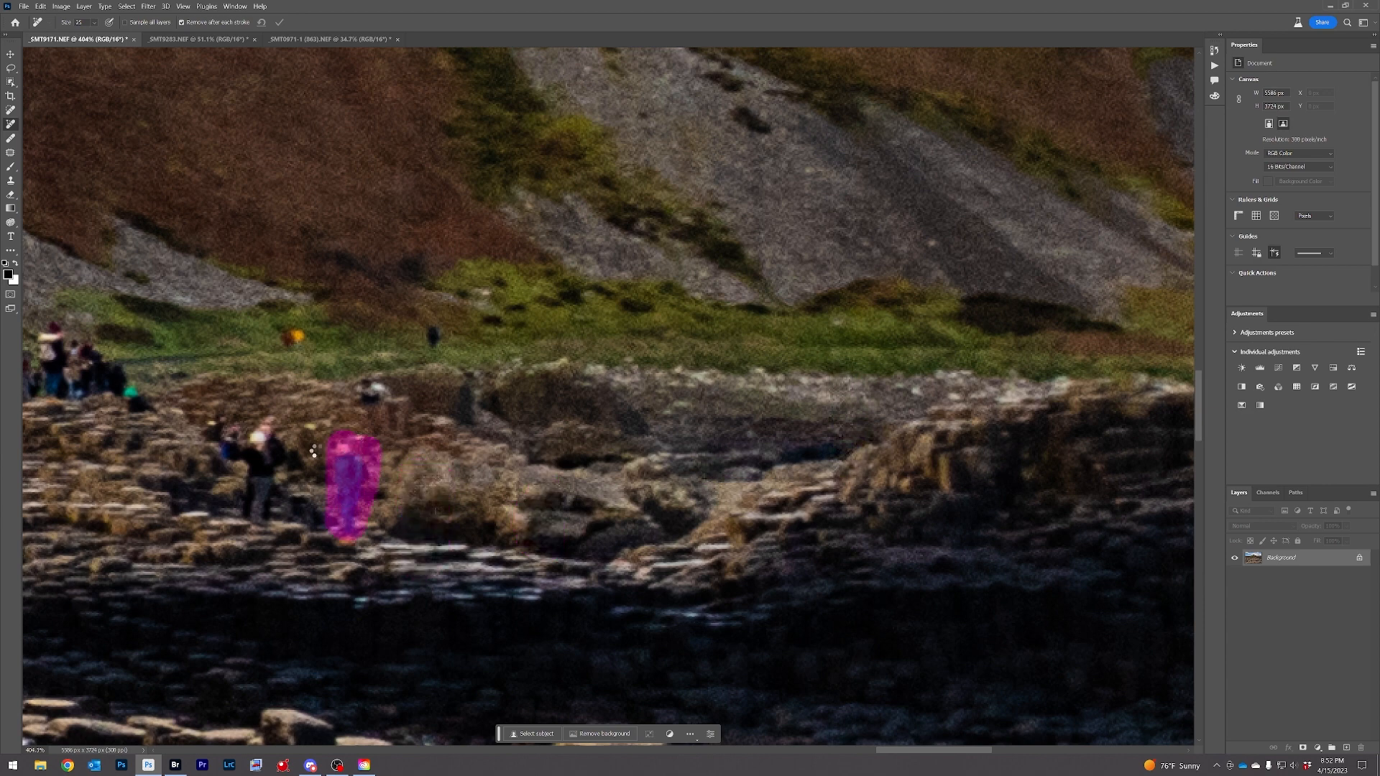
{"action": "mouse_move", "coordinate": [277, 420]}
{"action": "left_mouse_down"}
{"action": "mouse_move", "coordinate": [258, 522]}
{"action": "mouse_move", "coordinate": [251, 454]}
{"action": "mouse_move", "coordinate": [219, 429]}
{"action": "left_mouse_up"}
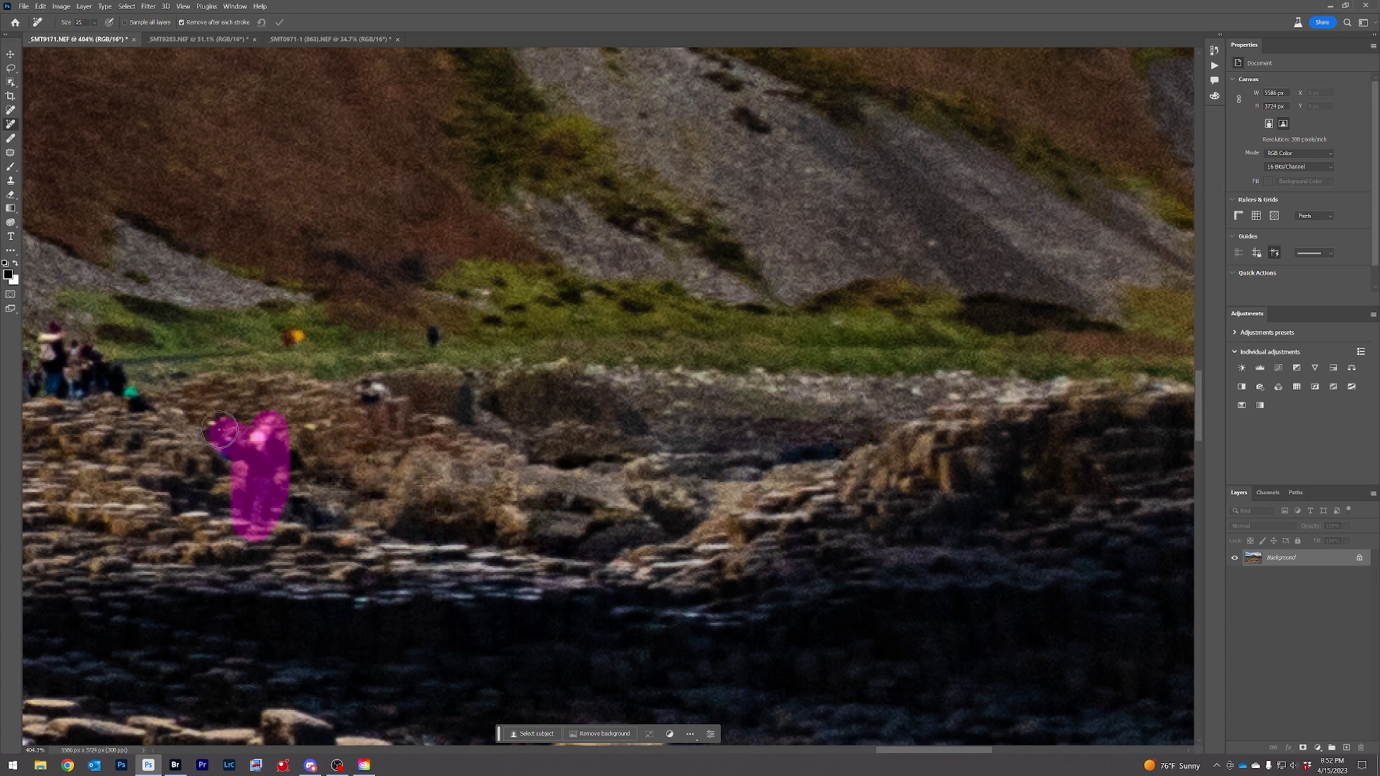
{"action": "left_click", "coordinate": [291, 334]}
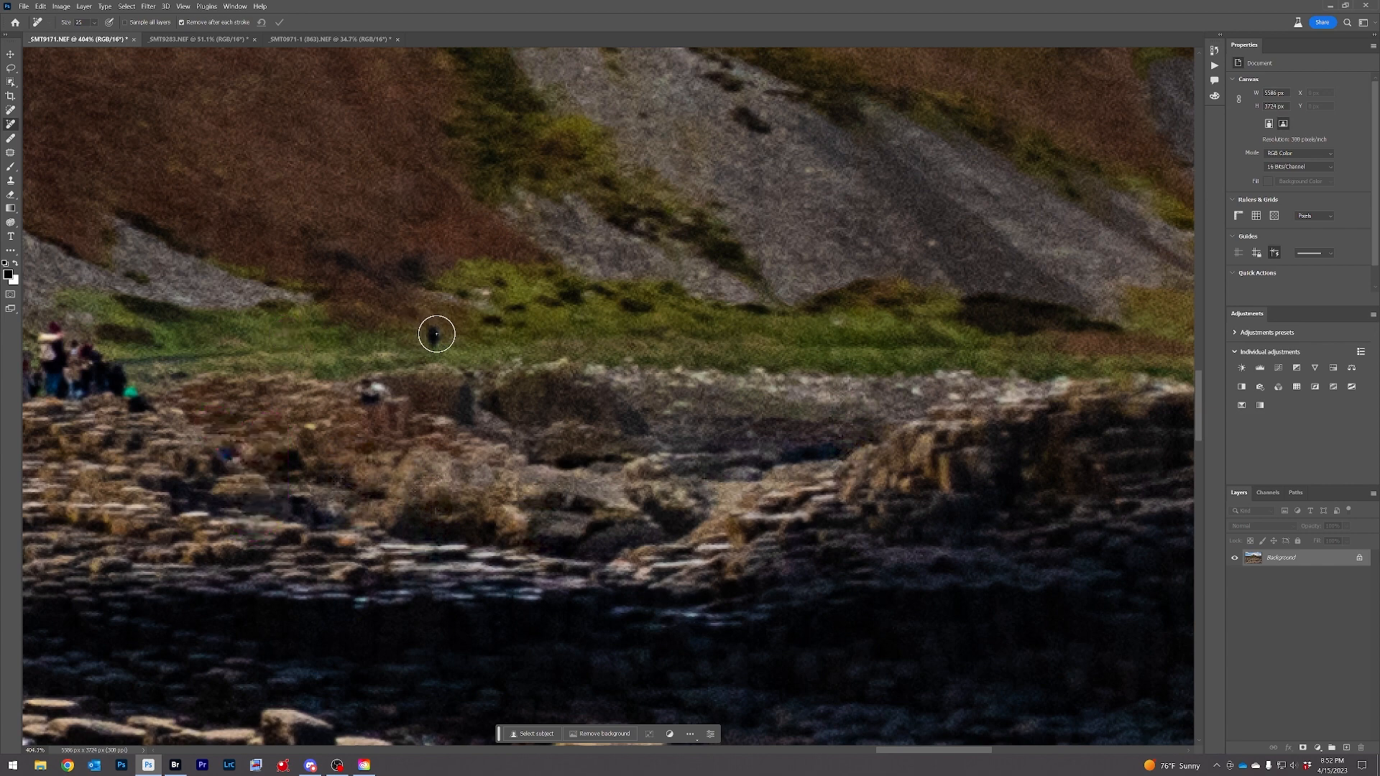
{"action": "left_click", "coordinate": [366, 386]}
Remove the crowd along the grass edge and the people, yellow vest and red-white box around the distant boulders
{"action": "mouse_move", "coordinate": [261, 423]}
{"action": "left_mouse_down"}
{"action": "mouse_move", "coordinate": [438, 449]}
{"action": "mouse_move", "coordinate": [699, 446]}
{"action": "left_mouse_up"}
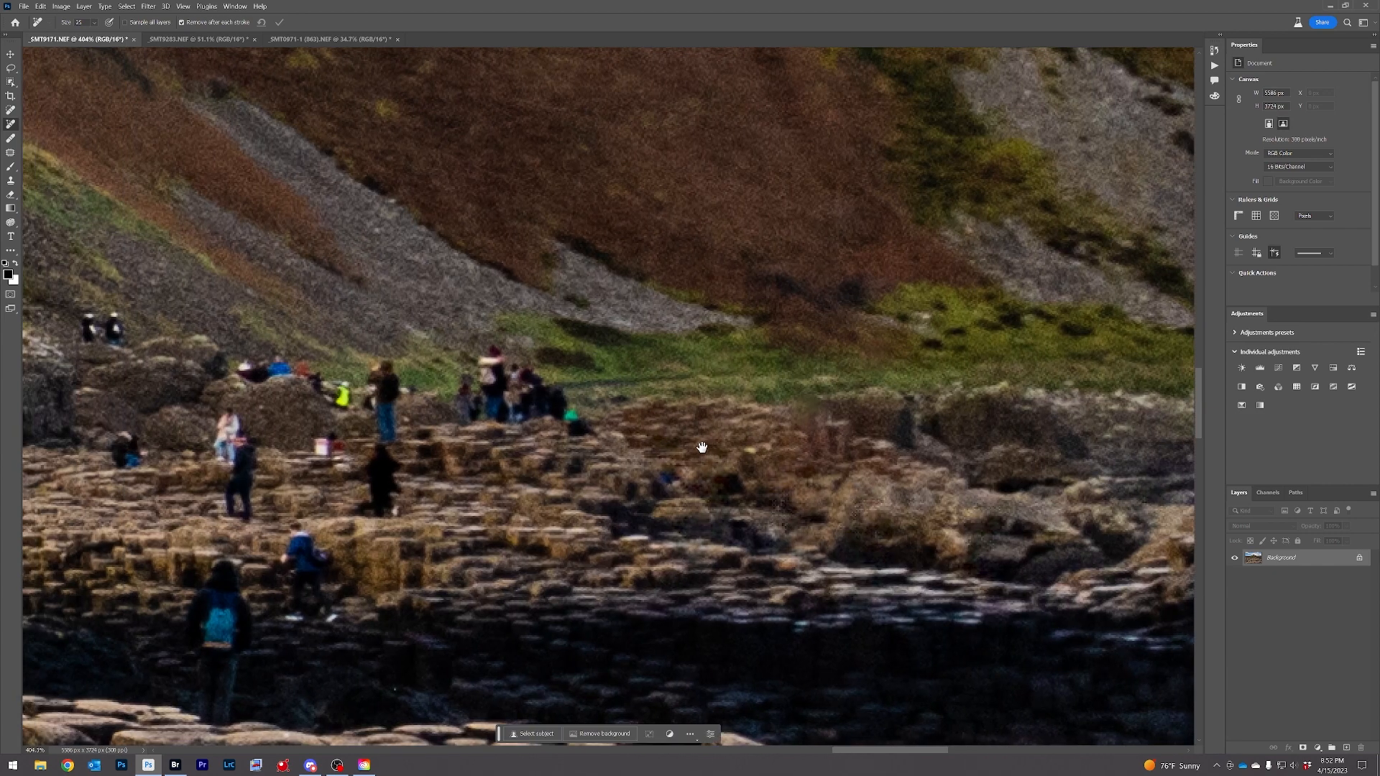
{"action": "mouse_move", "coordinate": [566, 419]}
{"action": "left_mouse_down"}
{"action": "mouse_move", "coordinate": [490, 351]}
{"action": "mouse_move", "coordinate": [462, 403]}
{"action": "mouse_move", "coordinate": [511, 386]}
{"action": "mouse_move", "coordinate": [548, 408]}
{"action": "left_mouse_up"}
{"action": "left_click_drag", "start_coordinate": [493, 372], "coordinate": [502, 380]}
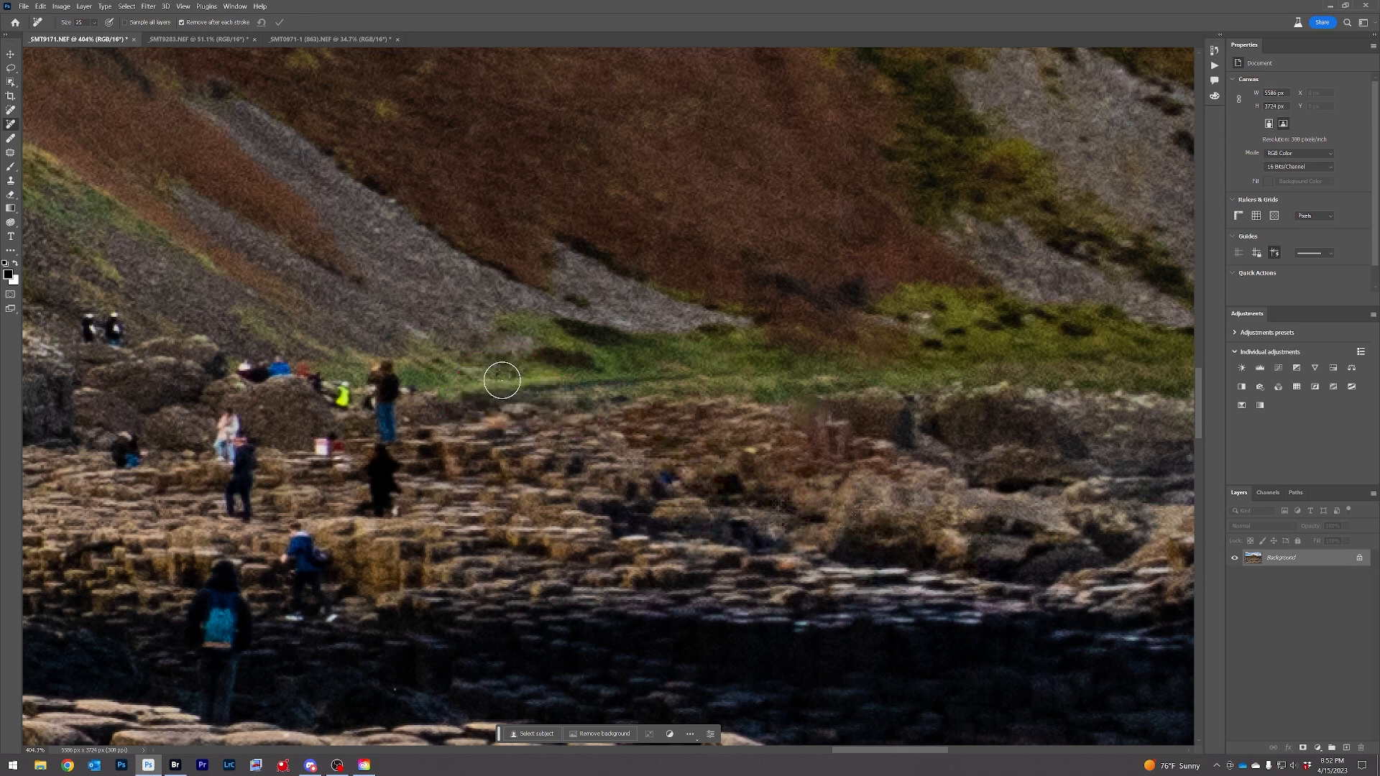
{"action": "mouse_move", "coordinate": [384, 353]}
{"action": "left_mouse_down"}
{"action": "mouse_move", "coordinate": [381, 508]}
{"action": "mouse_move", "coordinate": [392, 441]}
{"action": "mouse_move", "coordinate": [578, 465]}
{"action": "left_mouse_up"}
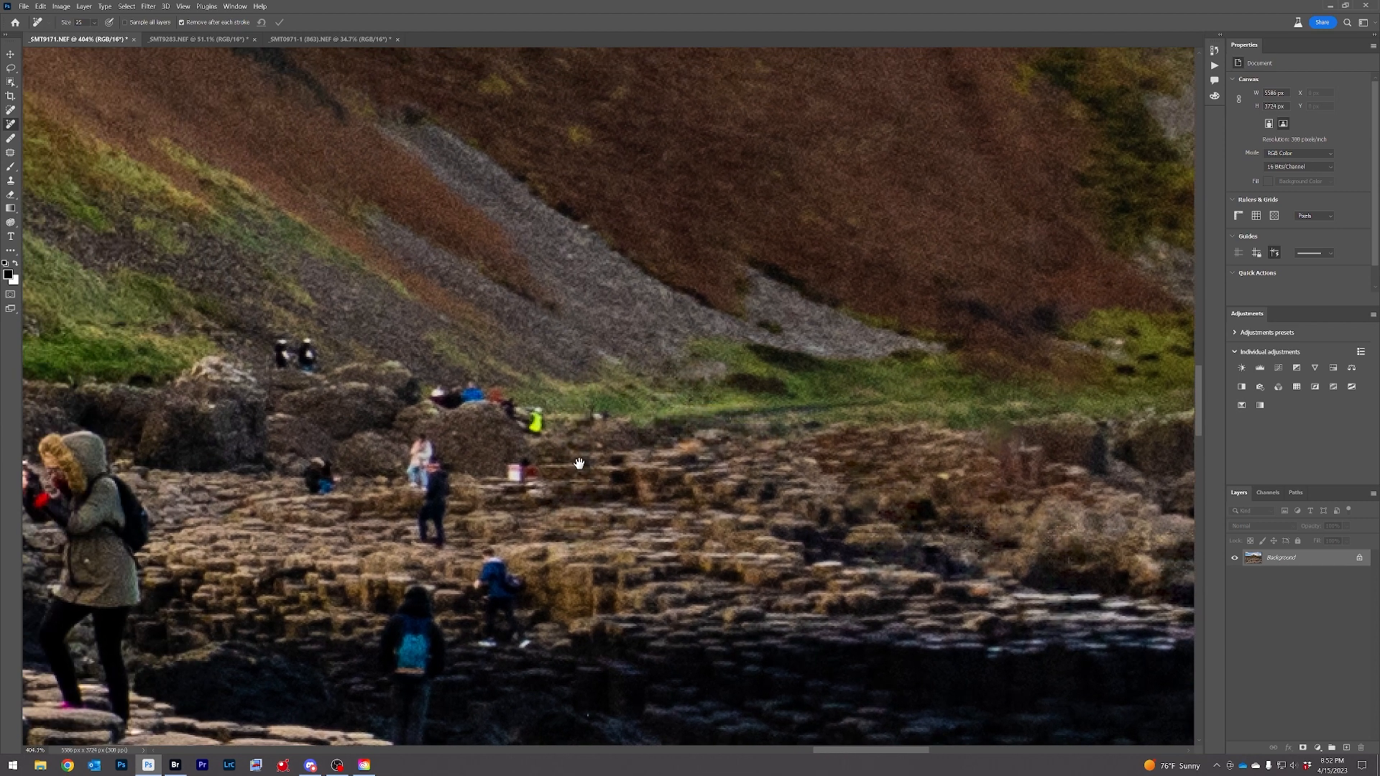
{"action": "left_click", "coordinate": [516, 469]}
{"action": "mouse_move", "coordinate": [536, 424]}
{"action": "left_mouse_down"}
{"action": "mouse_move", "coordinate": [438, 394]}
{"action": "mouse_move", "coordinate": [413, 470]}
{"action": "mouse_move", "coordinate": [416, 527]}
{"action": "mouse_move", "coordinate": [431, 535]}
{"action": "mouse_move", "coordinate": [440, 459]}
{"action": "mouse_move", "coordinate": [563, 529]}
{"action": "mouse_move", "coordinate": [505, 482]}
{"action": "left_mouse_up"}
{"action": "left_click", "coordinate": [498, 395]}
Remove the two figures on the slope, the triangular sign, the person in blue and the person with the blue backpack
{"action": "scroll", "coordinate": [493, 513], "scroll_direction": "left", "scroll_amount": 5}
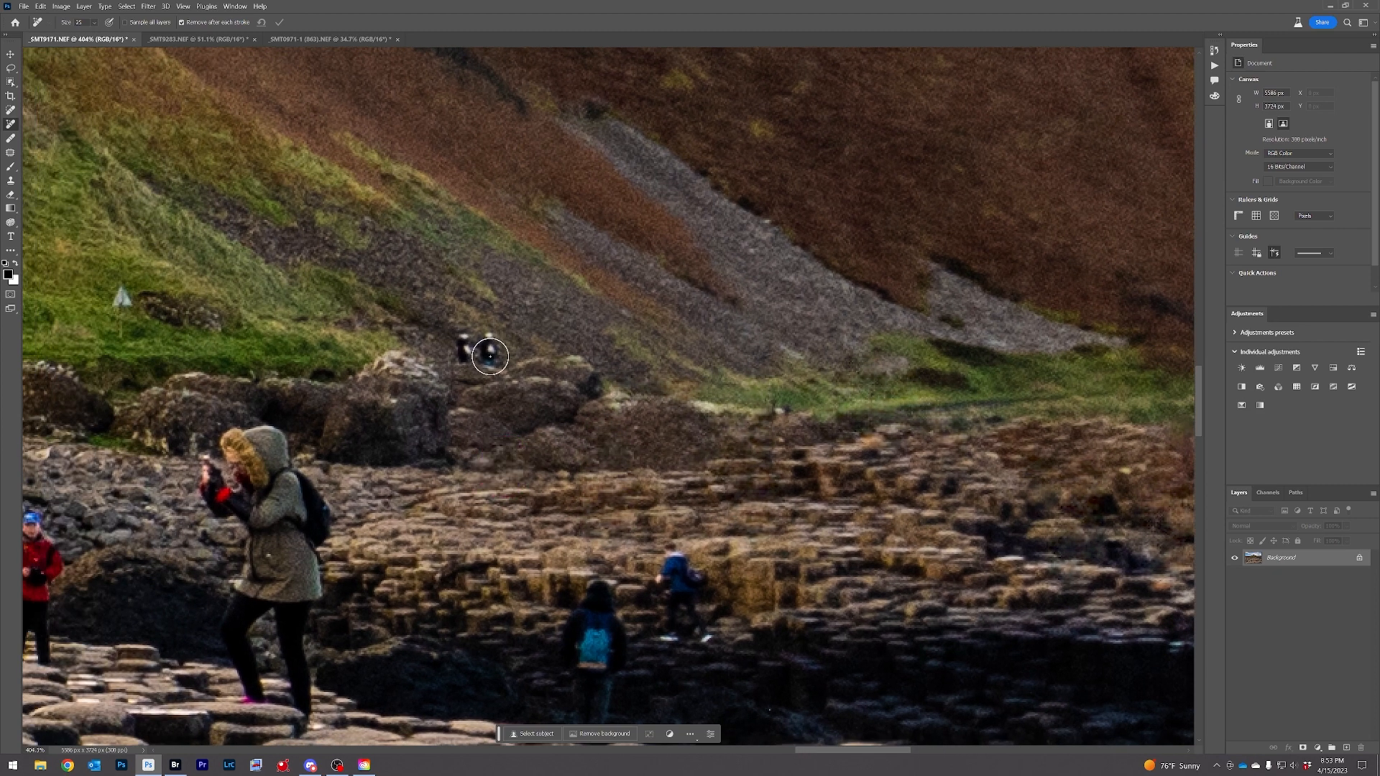
{"action": "mouse_move", "coordinate": [484, 348]}
{"action": "left_mouse_down"}
{"action": "mouse_move", "coordinate": [476, 338]}
{"action": "mouse_move", "coordinate": [479, 358]}
{"action": "left_mouse_up"}
{"action": "left_click_drag", "start_coordinate": [135, 286], "coordinate": [122, 347]}
{"action": "mouse_move", "coordinate": [670, 550]}
{"action": "left_mouse_down"}
{"action": "mouse_move", "coordinate": [671, 631]}
{"action": "mouse_move", "coordinate": [698, 633]}
{"action": "mouse_move", "coordinate": [690, 578]}
{"action": "mouse_move", "coordinate": [669, 547]}
{"action": "left_mouse_up"}
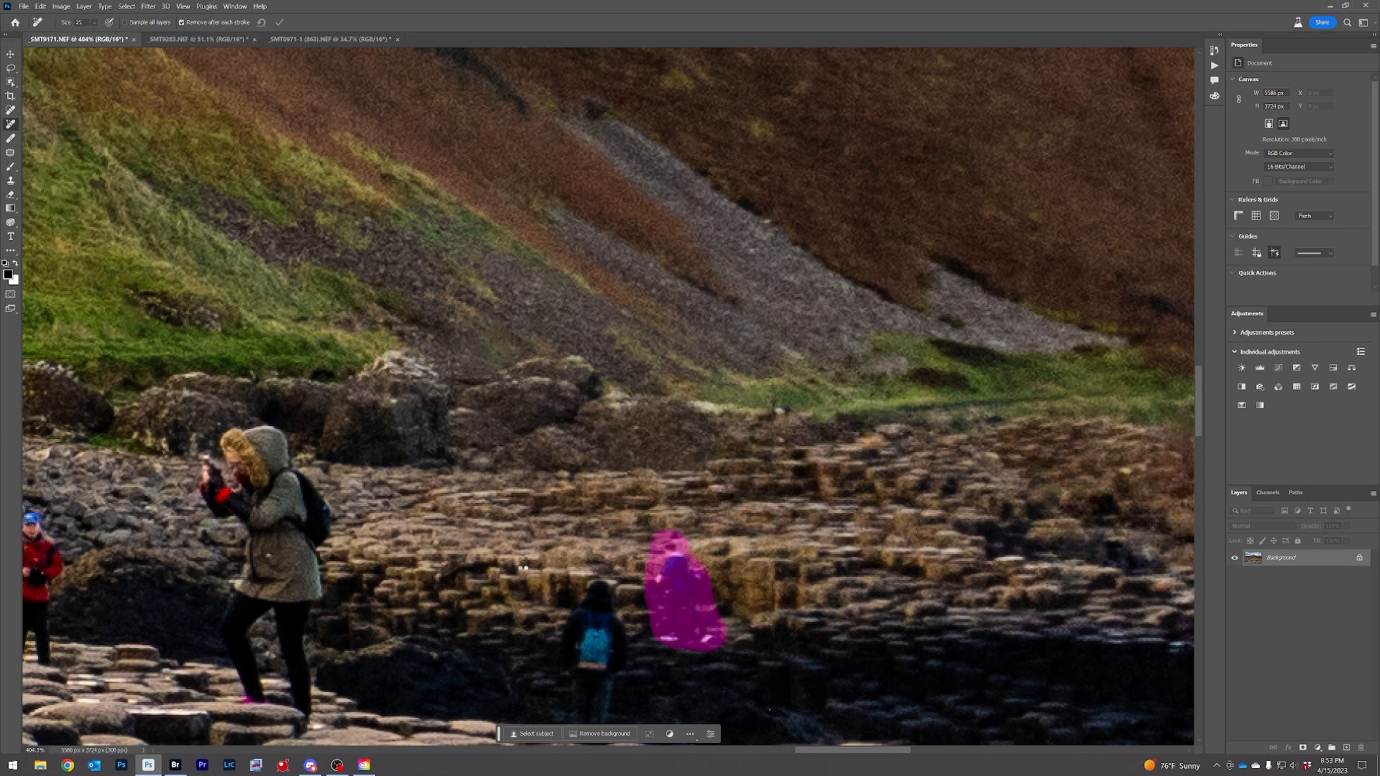
{"action": "scroll", "coordinate": [669, 546], "scroll_direction": "down", "scroll_amount": 3}
{"action": "mouse_move", "coordinate": [618, 415]}
{"action": "left_mouse_down"}
{"action": "mouse_move", "coordinate": [610, 425]}
{"action": "mouse_move", "coordinate": [630, 452]}
{"action": "mouse_move", "coordinate": [606, 568]}
{"action": "mouse_move", "coordinate": [586, 476]}
{"action": "mouse_move", "coordinate": [610, 518]}
{"action": "left_mouse_up"}
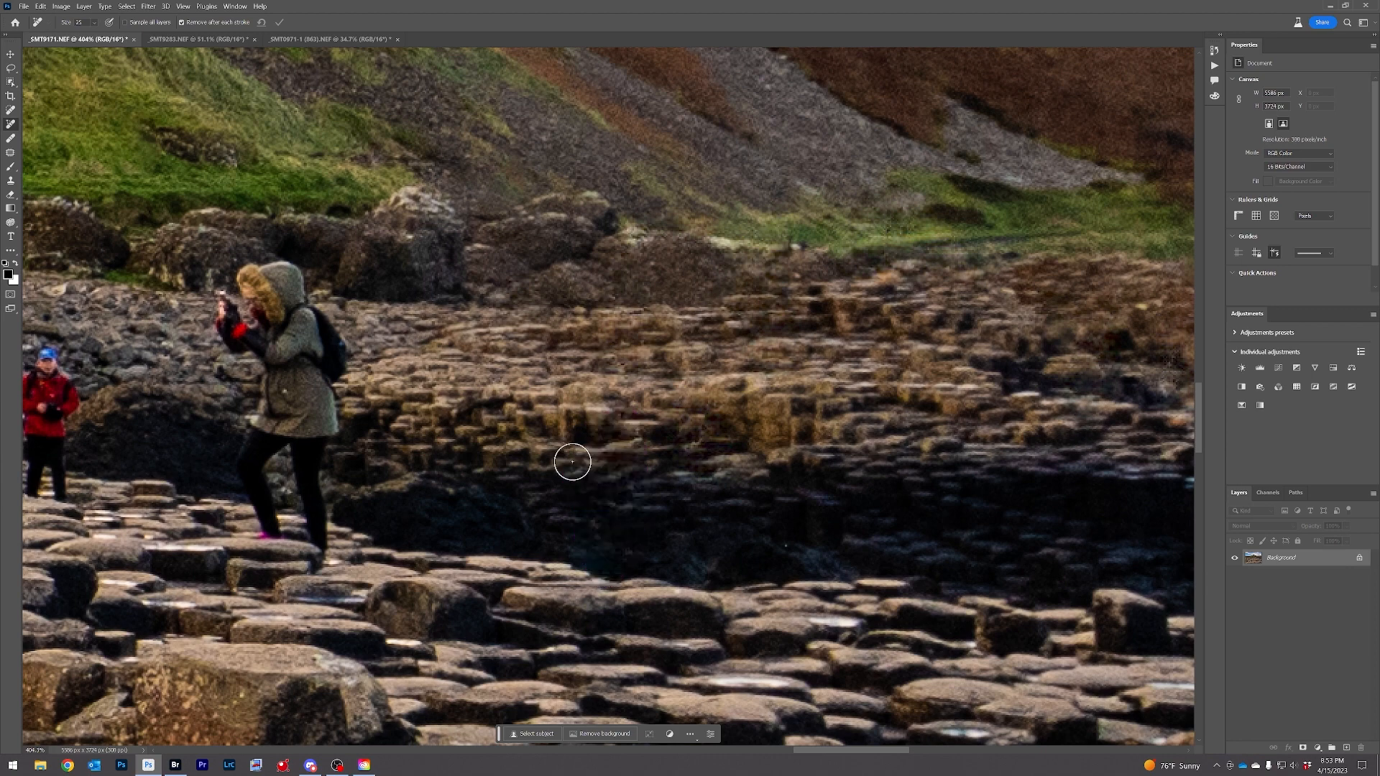
Remove the people in red and teal, the marker post, the two path walkers and the woman in the hooded parka
{"action": "scroll", "coordinate": [439, 388], "scroll_direction": "left", "scroll_amount": 5}
{"action": "mouse_move", "coordinate": [304, 354]}
{"action": "left_mouse_down"}
{"action": "mouse_move", "coordinate": [339, 361]}
{"action": "mouse_move", "coordinate": [315, 406]}
{"action": "mouse_move", "coordinate": [335, 489]}
{"action": "mouse_move", "coordinate": [355, 495]}
{"action": "mouse_move", "coordinate": [365, 400]}
{"action": "mouse_move", "coordinate": [353, 376]}
{"action": "mouse_move", "coordinate": [331, 418]}
{"action": "left_mouse_up"}
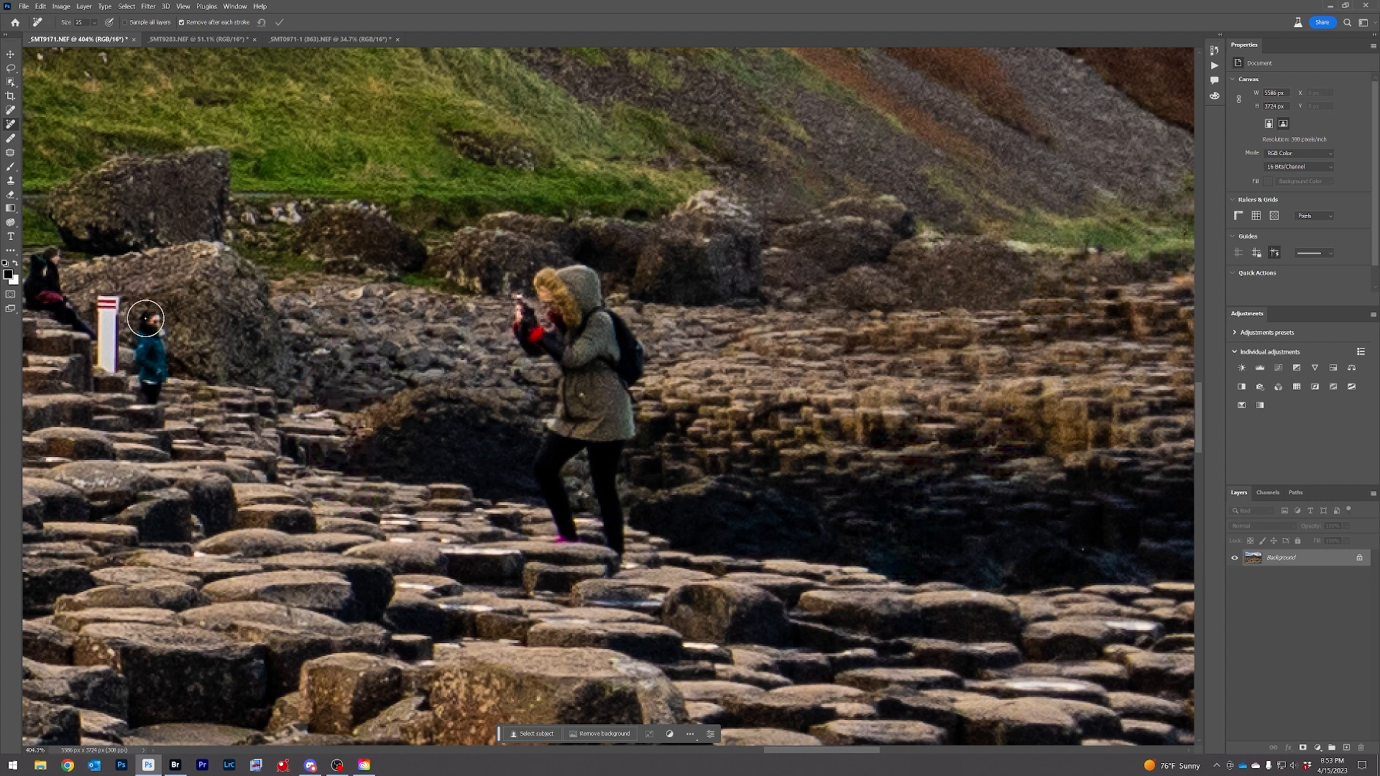
{"action": "mouse_move", "coordinate": [148, 314]}
{"action": "left_mouse_down"}
{"action": "mouse_move", "coordinate": [151, 400]}
{"action": "mouse_move", "coordinate": [162, 323]}
{"action": "mouse_move", "coordinate": [338, 386]}
{"action": "left_mouse_up"}
{"action": "left_click_drag", "start_coordinate": [238, 334], "coordinate": [240, 362]}
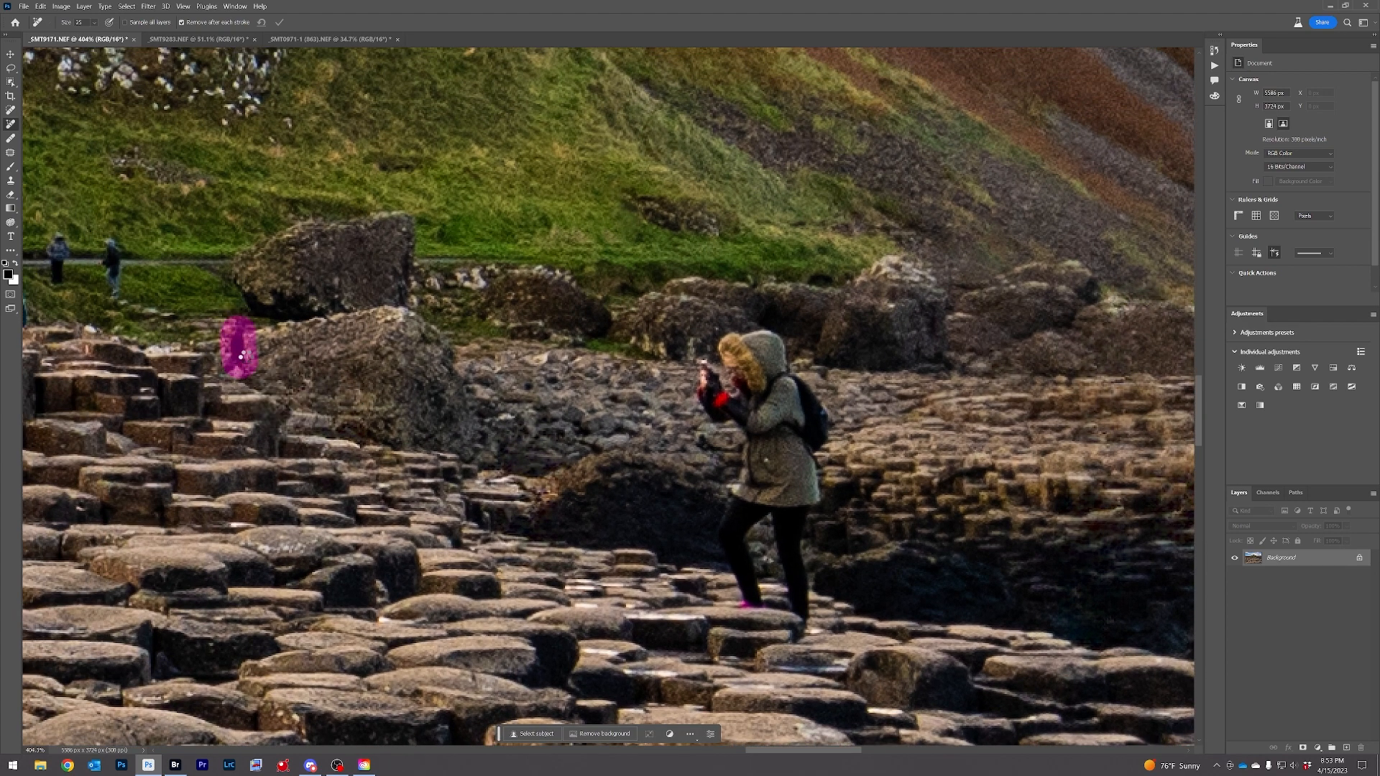
{"action": "mouse_move", "coordinate": [115, 302]}
{"action": "left_mouse_down"}
{"action": "mouse_move", "coordinate": [111, 230]}
{"action": "mouse_move", "coordinate": [59, 256]}
{"action": "mouse_move", "coordinate": [56, 288]}
{"action": "left_mouse_up"}
{"action": "mouse_move", "coordinate": [789, 344]}
{"action": "left_mouse_down"}
{"action": "mouse_move", "coordinate": [703, 344]}
{"action": "mouse_move", "coordinate": [703, 372]}
{"action": "mouse_move", "coordinate": [738, 502]}
{"action": "mouse_move", "coordinate": [727, 537]}
{"action": "mouse_move", "coordinate": [746, 604]}
{"action": "mouse_move", "coordinate": [745, 515]}
{"action": "mouse_move", "coordinate": [793, 621]}
{"action": "mouse_move", "coordinate": [820, 437]}
{"action": "mouse_move", "coordinate": [788, 366]}
{"action": "mouse_move", "coordinate": [789, 499]}
{"action": "mouse_move", "coordinate": [762, 363]}
{"action": "mouse_move", "coordinate": [731, 355]}
{"action": "mouse_move", "coordinate": [760, 490]}
{"action": "left_mouse_up"}
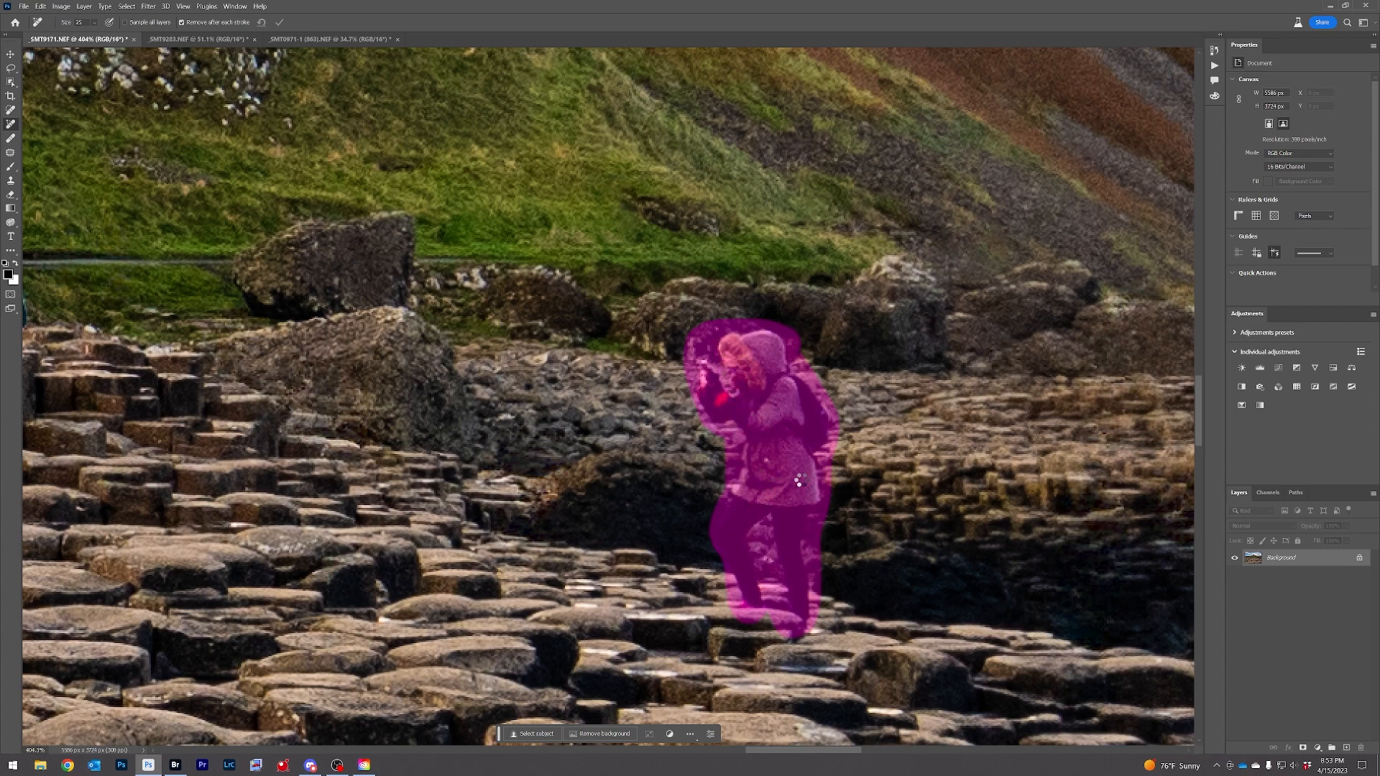
Remove the person in blue behind the stones and the four people standing along the path below the hill
{"action": "left_click_drag", "start_coordinate": [529, 473], "coordinate": [1014, 436]}
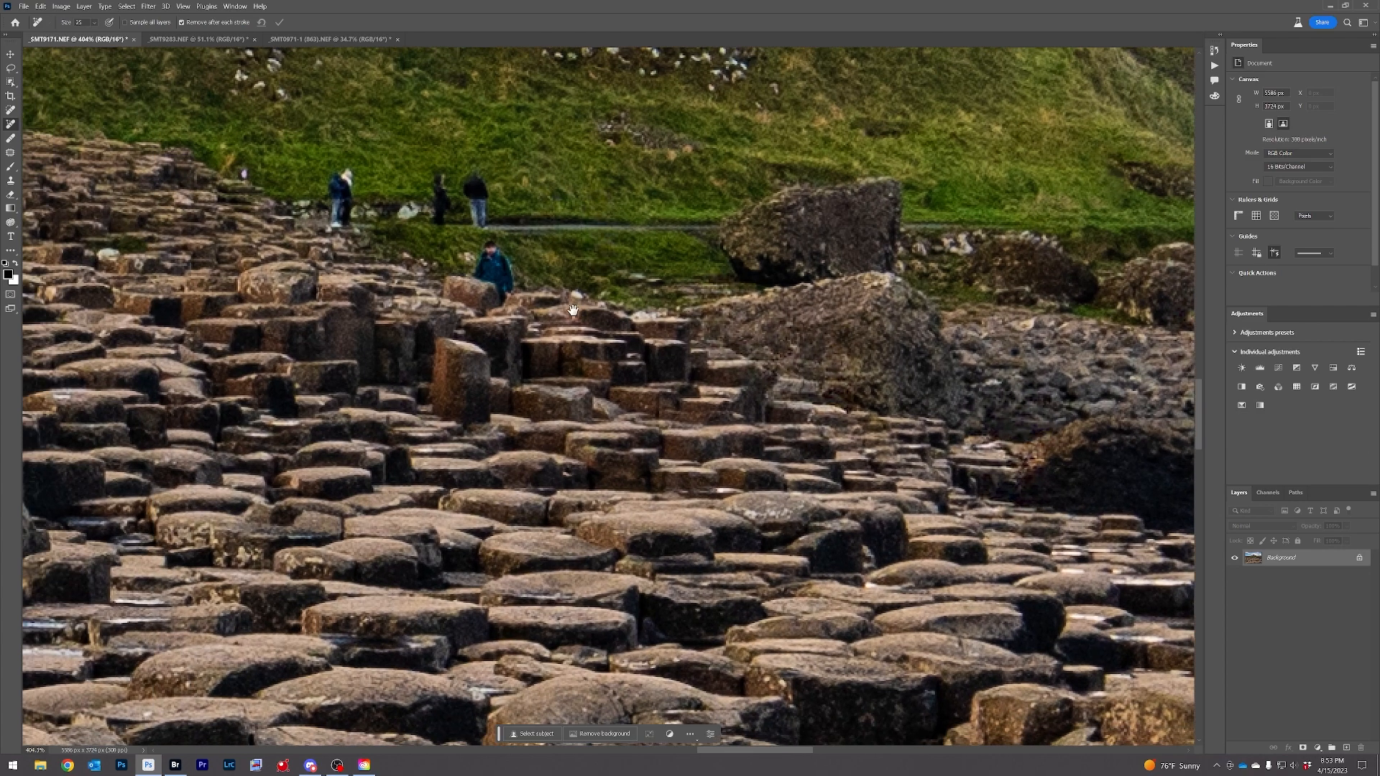
{"action": "mouse_move", "coordinate": [498, 286]}
{"action": "left_mouse_down"}
{"action": "mouse_move", "coordinate": [573, 406]}
{"action": "mouse_move", "coordinate": [573, 376]}
{"action": "mouse_move", "coordinate": [562, 398]}
{"action": "left_mouse_up"}
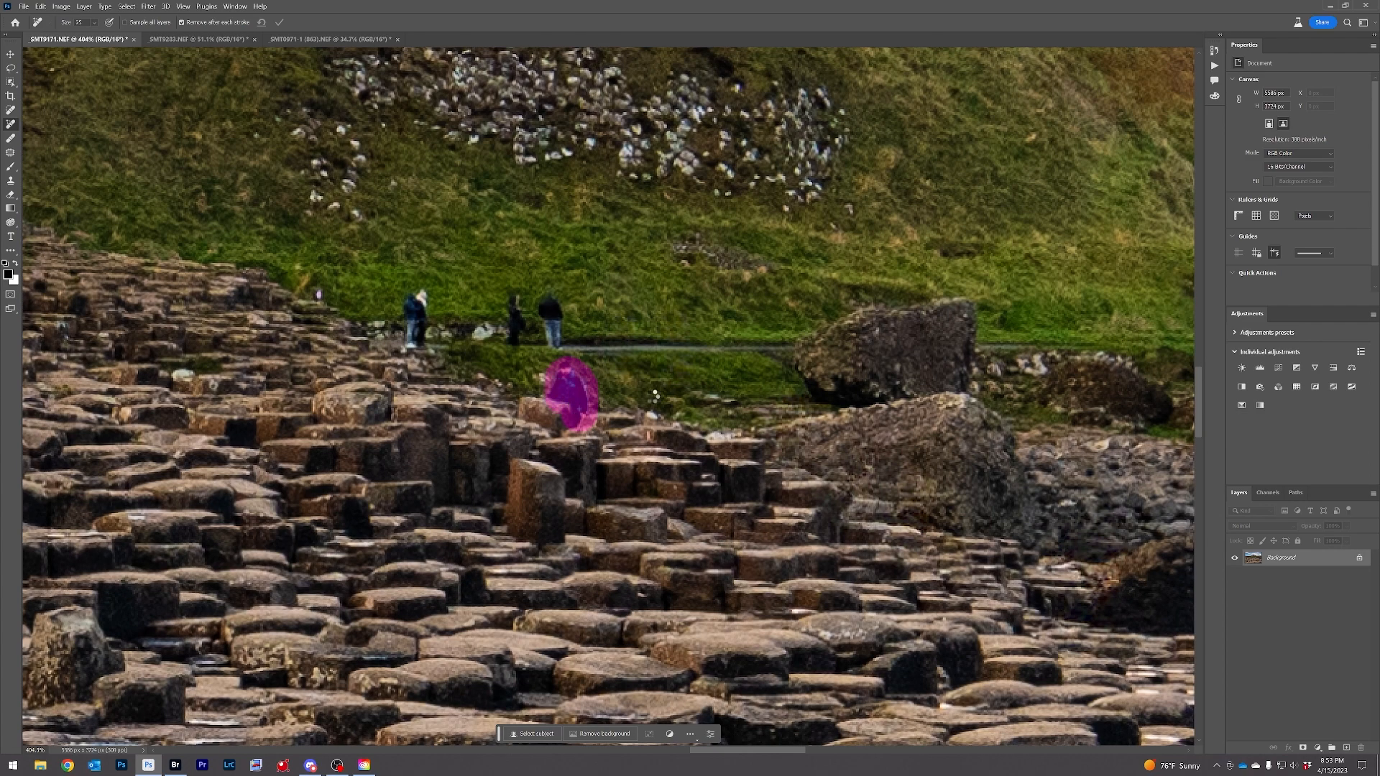
{"action": "left_click_drag", "start_coordinate": [557, 328], "coordinate": [512, 316]}
{"action": "left_click_drag", "start_coordinate": [417, 280], "coordinate": [421, 312]}
Remove the small figure in pink by the rock columns and the woman with the orange backpack
{"action": "left_click_drag", "start_coordinate": [563, 311], "coordinate": [1078, 345]}
{"action": "mouse_move", "coordinate": [580, 245]}
{"action": "left_mouse_down"}
{"action": "mouse_move", "coordinate": [749, 367]}
{"action": "mouse_move", "coordinate": [785, 371]}
{"action": "mouse_move", "coordinate": [545, 285]}
{"action": "mouse_move", "coordinate": [702, 295]}
{"action": "left_mouse_up"}
{"action": "scroll", "coordinate": [487, 305], "scroll_direction": "down", "scroll_amount": 2}
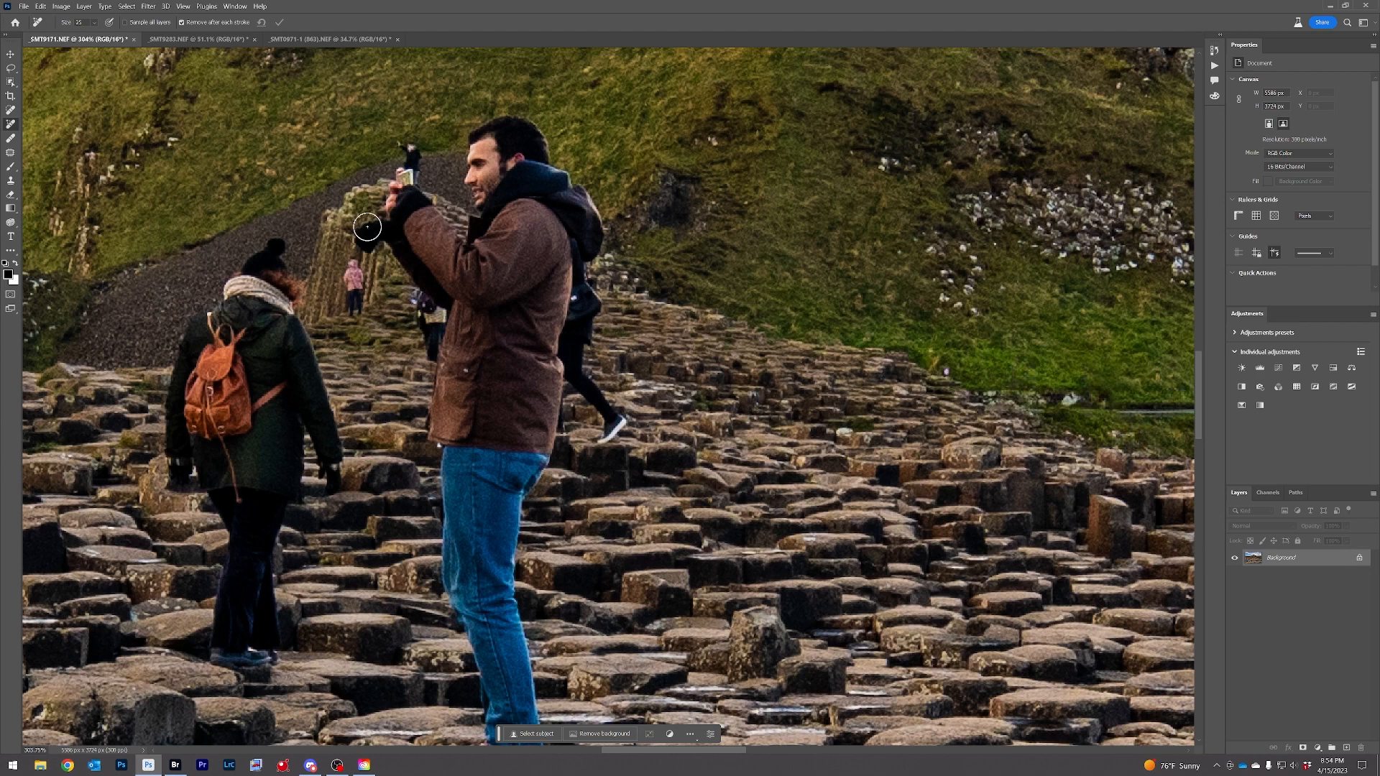
{"action": "mouse_move", "coordinate": [352, 241]}
{"action": "left_mouse_down"}
{"action": "mouse_move", "coordinate": [433, 243]}
{"action": "mouse_move", "coordinate": [444, 294]}
{"action": "left_mouse_up"}
{"action": "mouse_move", "coordinate": [365, 216]}
{"action": "left_mouse_down"}
{"action": "mouse_move", "coordinate": [430, 439]}
{"action": "mouse_move", "coordinate": [427, 479]}
{"action": "mouse_move", "coordinate": [393, 392]}
{"action": "mouse_move", "coordinate": [344, 642]}
{"action": "mouse_move", "coordinate": [309, 641]}
{"action": "mouse_move", "coordinate": [315, 513]}
{"action": "mouse_move", "coordinate": [262, 439]}
{"action": "mouse_move", "coordinate": [260, 398]}
{"action": "mouse_move", "coordinate": [276, 317]}
{"action": "mouse_move", "coordinate": [346, 244]}
{"action": "mouse_move", "coordinate": [392, 376]}
{"action": "mouse_move", "coordinate": [391, 389]}
{"action": "mouse_move", "coordinate": [356, 252]}
{"action": "mouse_move", "coordinate": [352, 488]}
{"action": "mouse_move", "coordinate": [368, 393]}
{"action": "mouse_move", "coordinate": [343, 622]}
{"action": "mouse_move", "coordinate": [322, 614]}
{"action": "mouse_move", "coordinate": [328, 502]}
{"action": "mouse_move", "coordinate": [269, 428]}
{"action": "mouse_move", "coordinate": [343, 271]}
{"action": "mouse_move", "coordinate": [343, 506]}
{"action": "mouse_move", "coordinate": [318, 484]}
{"action": "mouse_move", "coordinate": [296, 411]}
{"action": "mouse_move", "coordinate": [323, 324]}
{"action": "mouse_move", "coordinate": [304, 367]}
{"action": "left_mouse_up"}
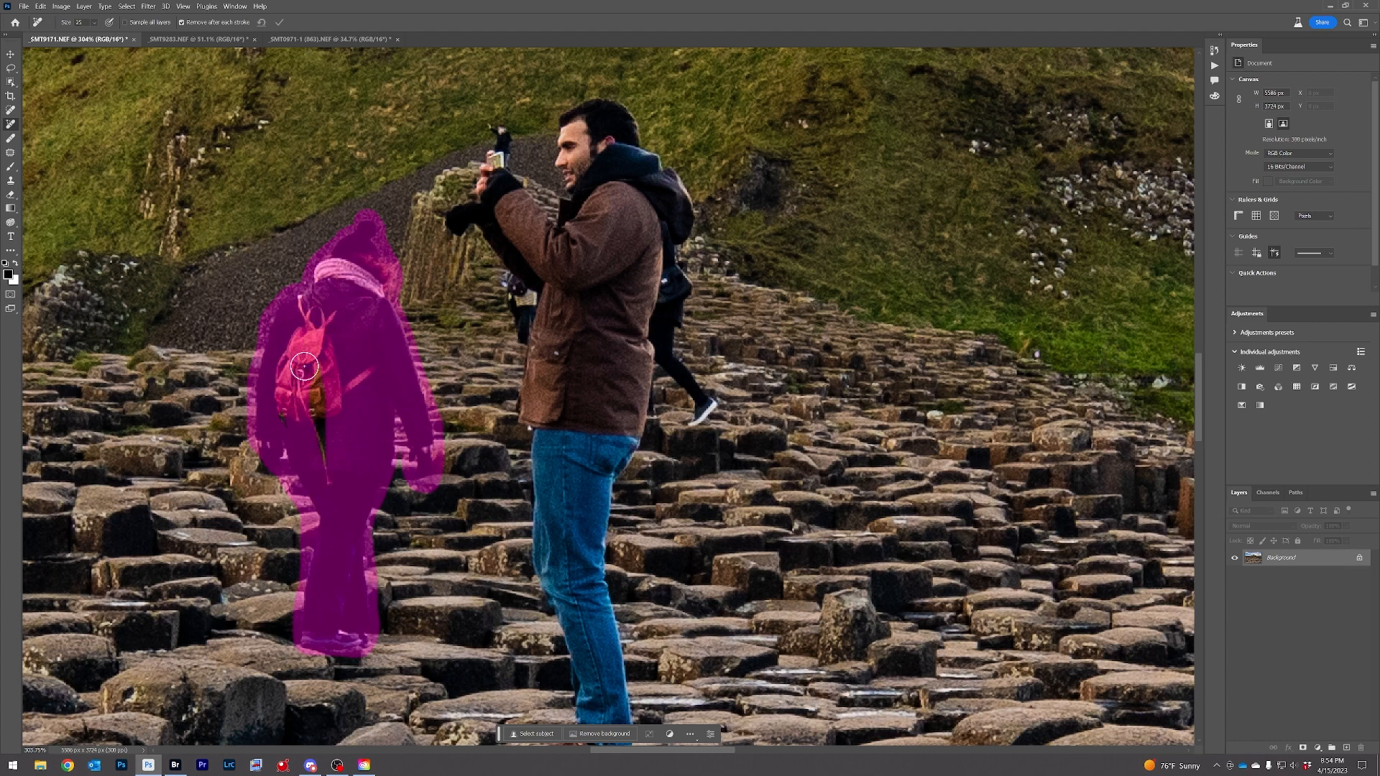
{"action": "left_click_drag", "start_coordinate": [311, 466], "coordinate": [308, 484]}
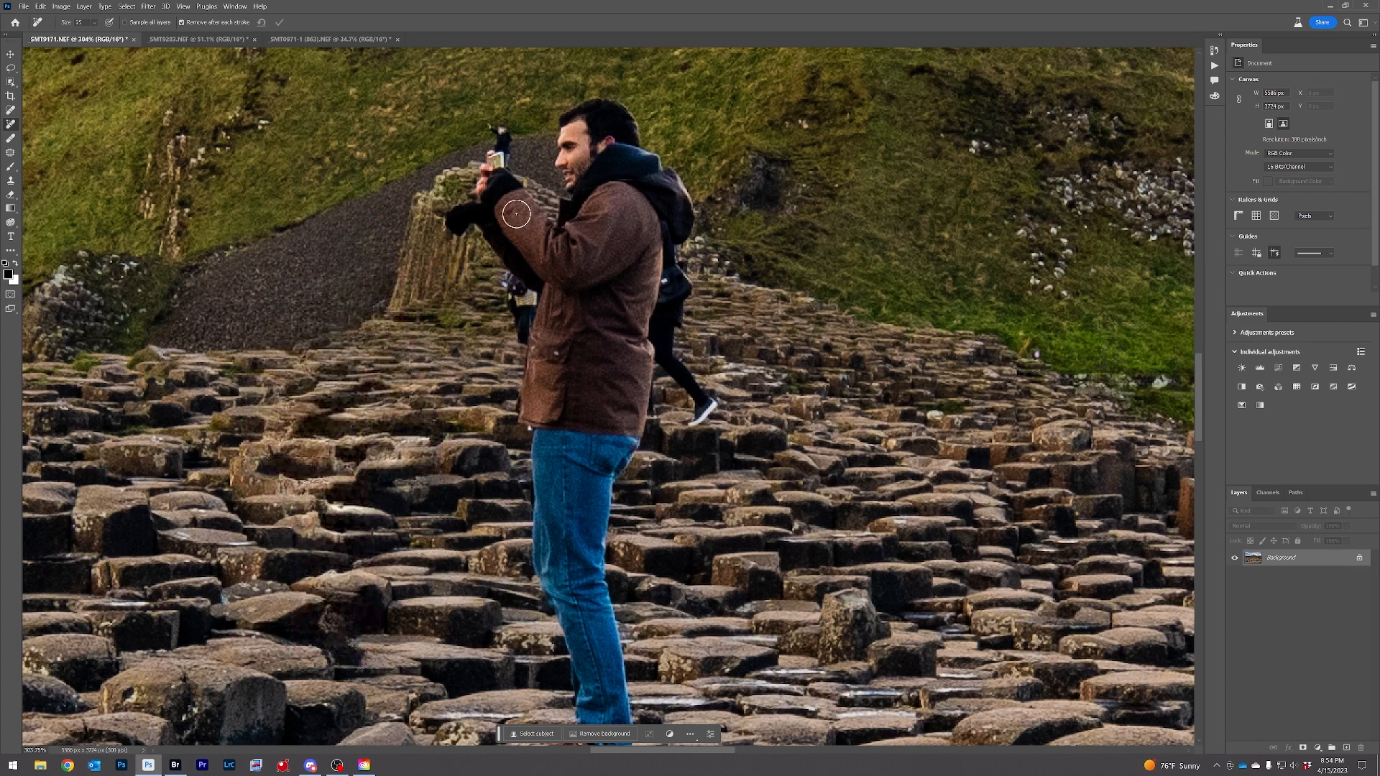
Remove the man in the brown jacket together with the people partly hidden behind him, covering them completely with the Remove Tool
{"action": "mouse_move", "coordinate": [449, 228]}
{"action": "left_mouse_down"}
{"action": "mouse_move", "coordinate": [477, 205]}
{"action": "mouse_move", "coordinate": [500, 115]}
{"action": "mouse_move", "coordinate": [527, 295]}
{"action": "mouse_move", "coordinate": [529, 283]}
{"action": "mouse_move", "coordinate": [542, 295]}
{"action": "mouse_move", "coordinate": [525, 437]}
{"action": "mouse_move", "coordinate": [556, 643]}
{"action": "mouse_move", "coordinate": [580, 720]}
{"action": "mouse_move", "coordinate": [618, 713]}
{"action": "mouse_move", "coordinate": [627, 448]}
{"action": "mouse_move", "coordinate": [659, 361]}
{"action": "mouse_move", "coordinate": [693, 416]}
{"action": "mouse_move", "coordinate": [707, 406]}
{"action": "mouse_move", "coordinate": [676, 343]}
{"action": "mouse_move", "coordinate": [684, 184]}
{"action": "mouse_move", "coordinate": [623, 112]}
{"action": "mouse_move", "coordinate": [592, 102]}
{"action": "mouse_move", "coordinate": [565, 136]}
{"action": "mouse_move", "coordinate": [570, 203]}
{"action": "mouse_move", "coordinate": [521, 188]}
{"action": "left_mouse_up"}
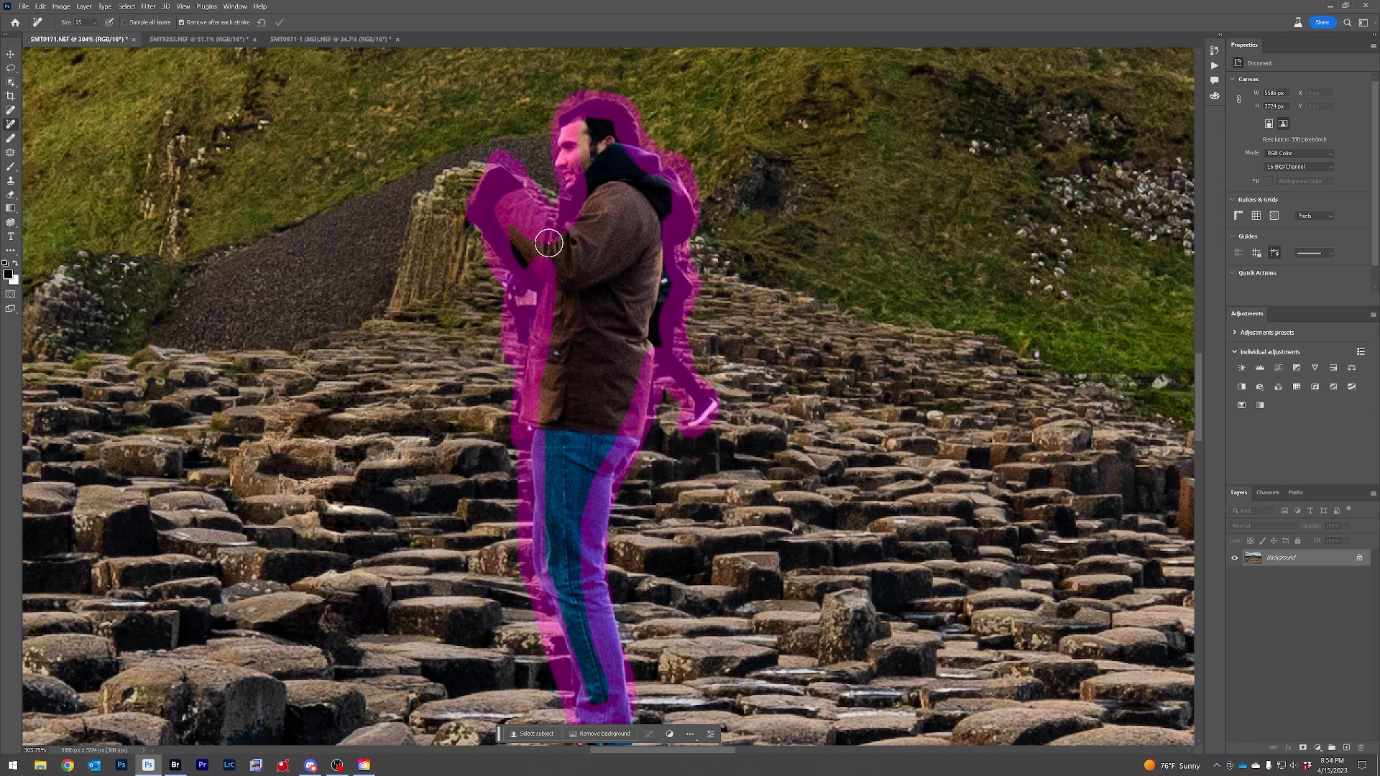
{"action": "mouse_move", "coordinate": [549, 243]}
{"action": "left_mouse_down"}
{"action": "mouse_move", "coordinate": [575, 130]}
{"action": "mouse_move", "coordinate": [609, 182]}
{"action": "mouse_move", "coordinate": [611, 116]}
{"action": "mouse_move", "coordinate": [592, 133]}
{"action": "mouse_move", "coordinate": [613, 193]}
{"action": "mouse_move", "coordinate": [633, 209]}
{"action": "mouse_move", "coordinate": [665, 188]}
{"action": "mouse_move", "coordinate": [660, 339]}
{"action": "mouse_move", "coordinate": [644, 326]}
{"action": "mouse_move", "coordinate": [571, 332]}
{"action": "mouse_move", "coordinate": [539, 490]}
{"action": "mouse_move", "coordinate": [555, 524]}
{"action": "mouse_move", "coordinate": [621, 407]}
{"action": "left_mouse_up"}
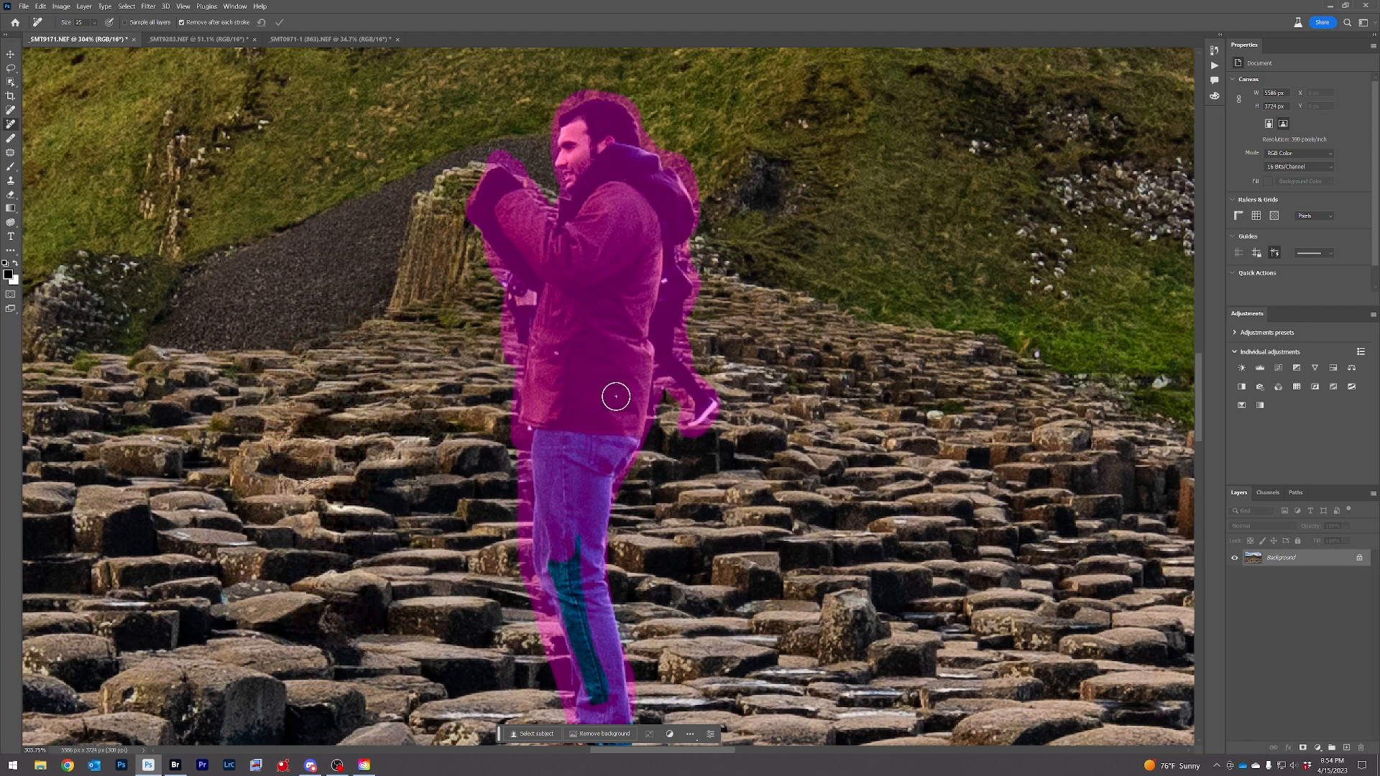
{"action": "mouse_move", "coordinate": [558, 636]}
{"action": "left_mouse_down"}
{"action": "mouse_move", "coordinate": [579, 632]}
{"action": "mouse_move", "coordinate": [588, 682]}
{"action": "left_mouse_up"}
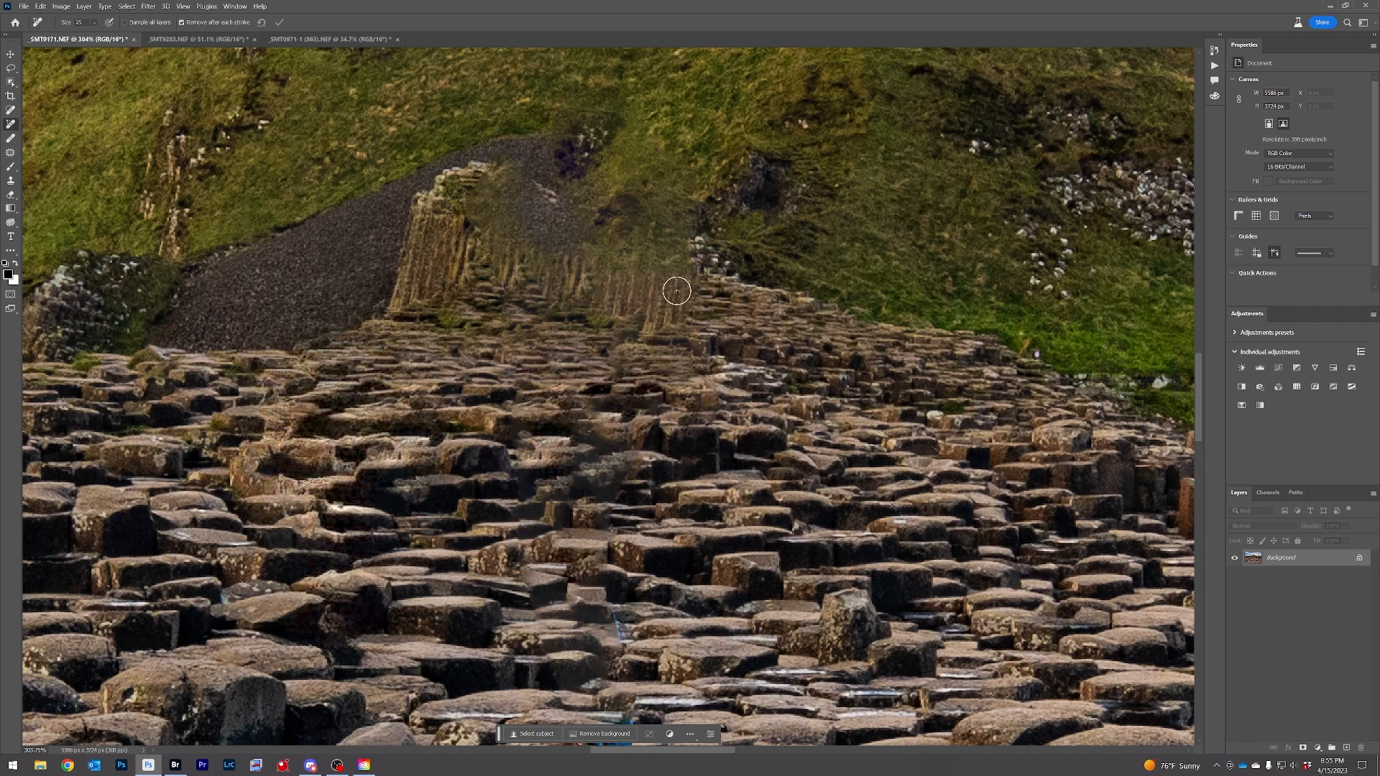
Remove the upright rock columns at the foot of the gravel slope with the Remove Tool
{"action": "scroll", "coordinate": [602, 355], "scroll_direction": "down", "scroll_amount": 4}
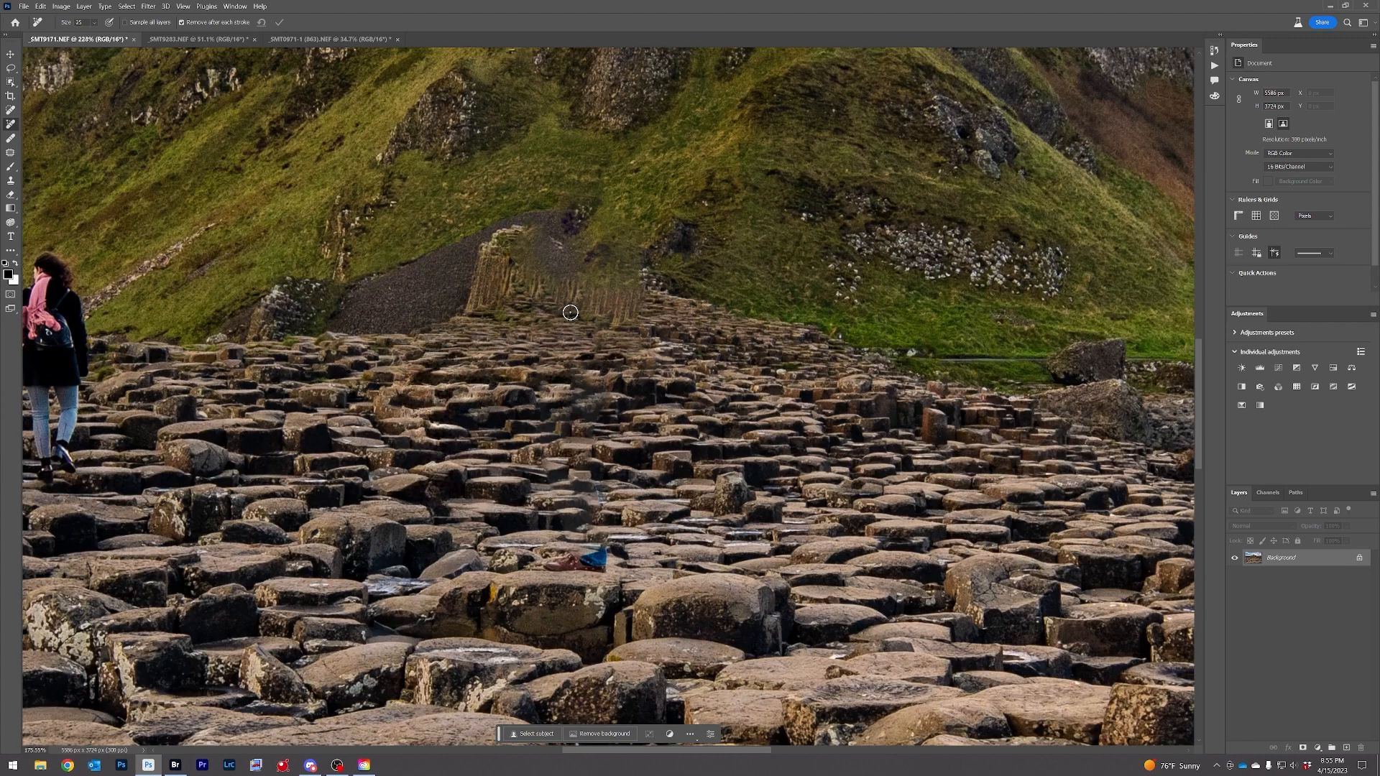
{"action": "scroll", "coordinate": [573, 346], "scroll_direction": "up", "scroll_amount": 3}
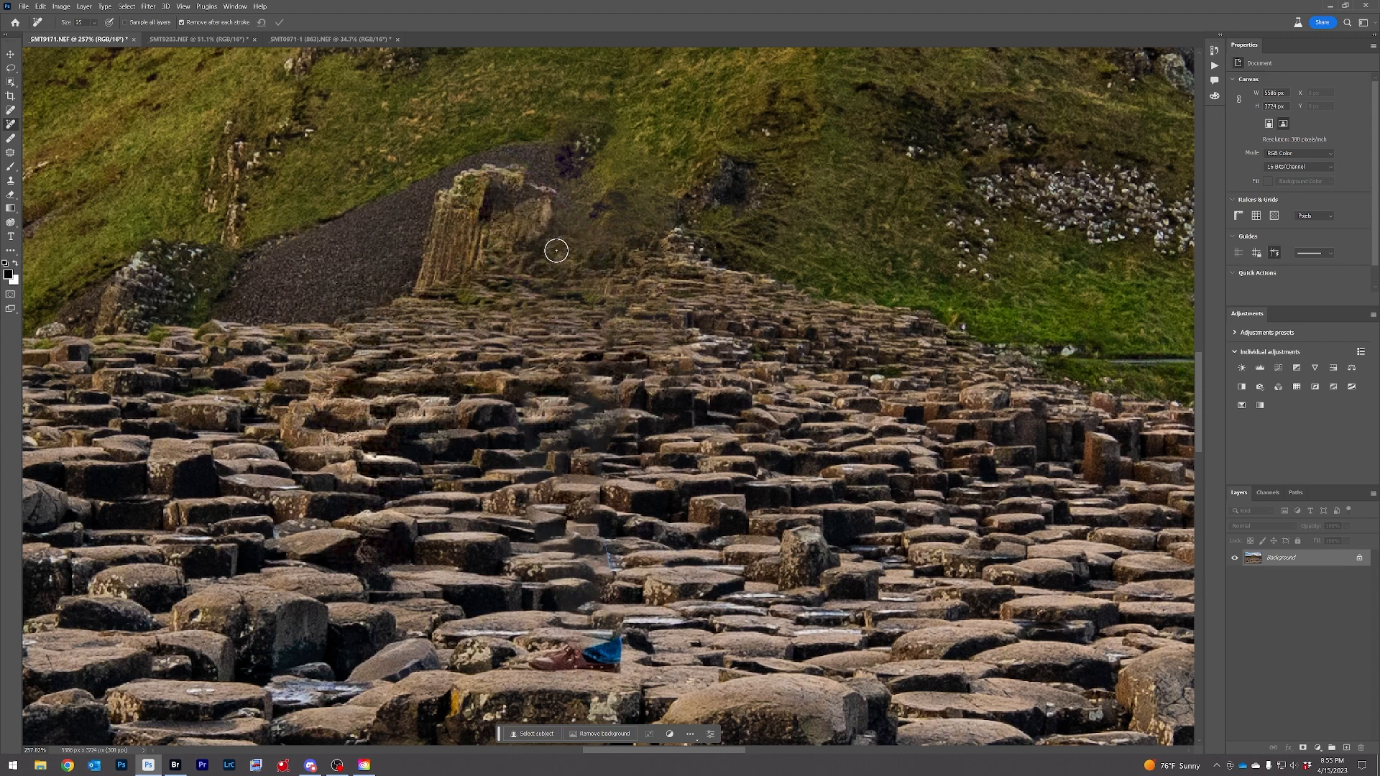
{"action": "left_click_drag", "start_coordinate": [530, 180], "coordinate": [465, 173]}
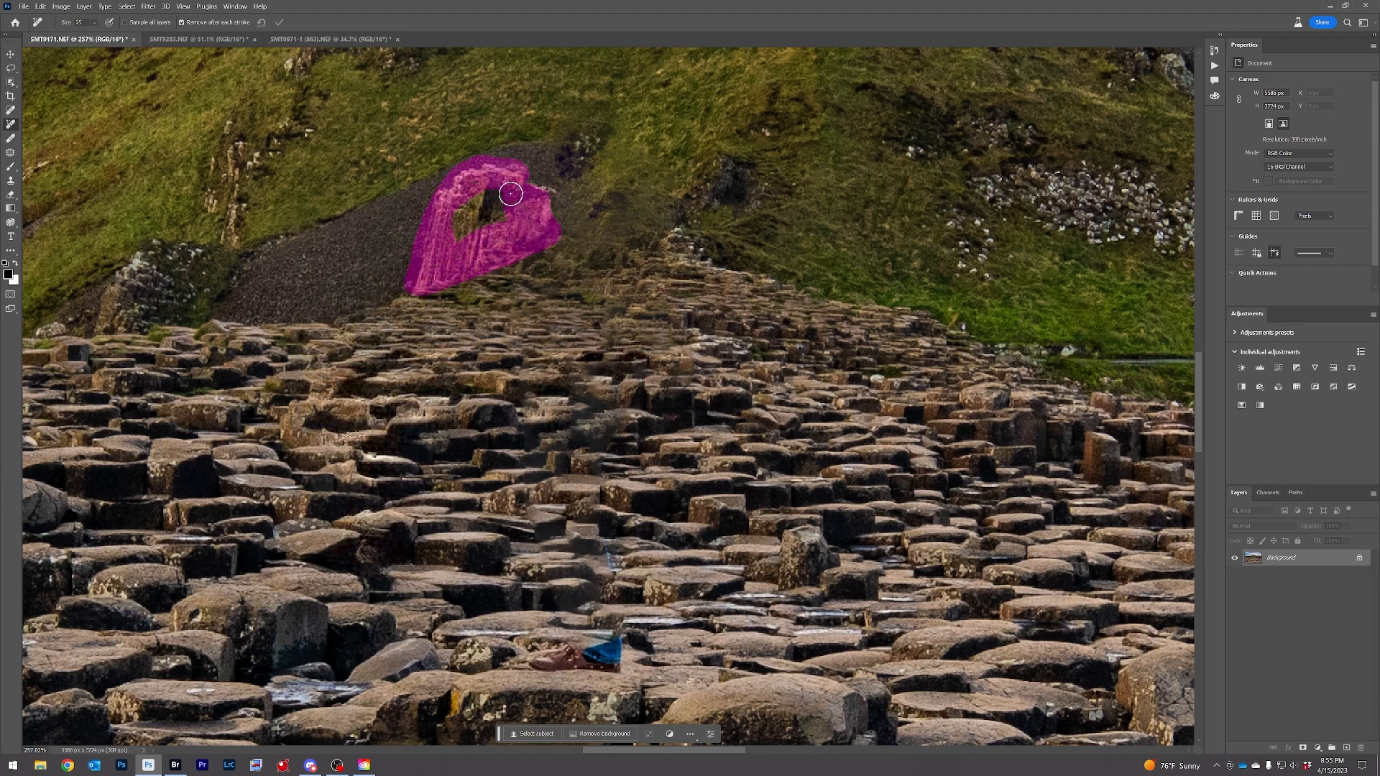
{"action": "mouse_move", "coordinate": [511, 194]}
{"action": "left_mouse_down"}
{"action": "mouse_move", "coordinate": [460, 238]}
{"action": "mouse_move", "coordinate": [502, 201]}
{"action": "left_mouse_up"}
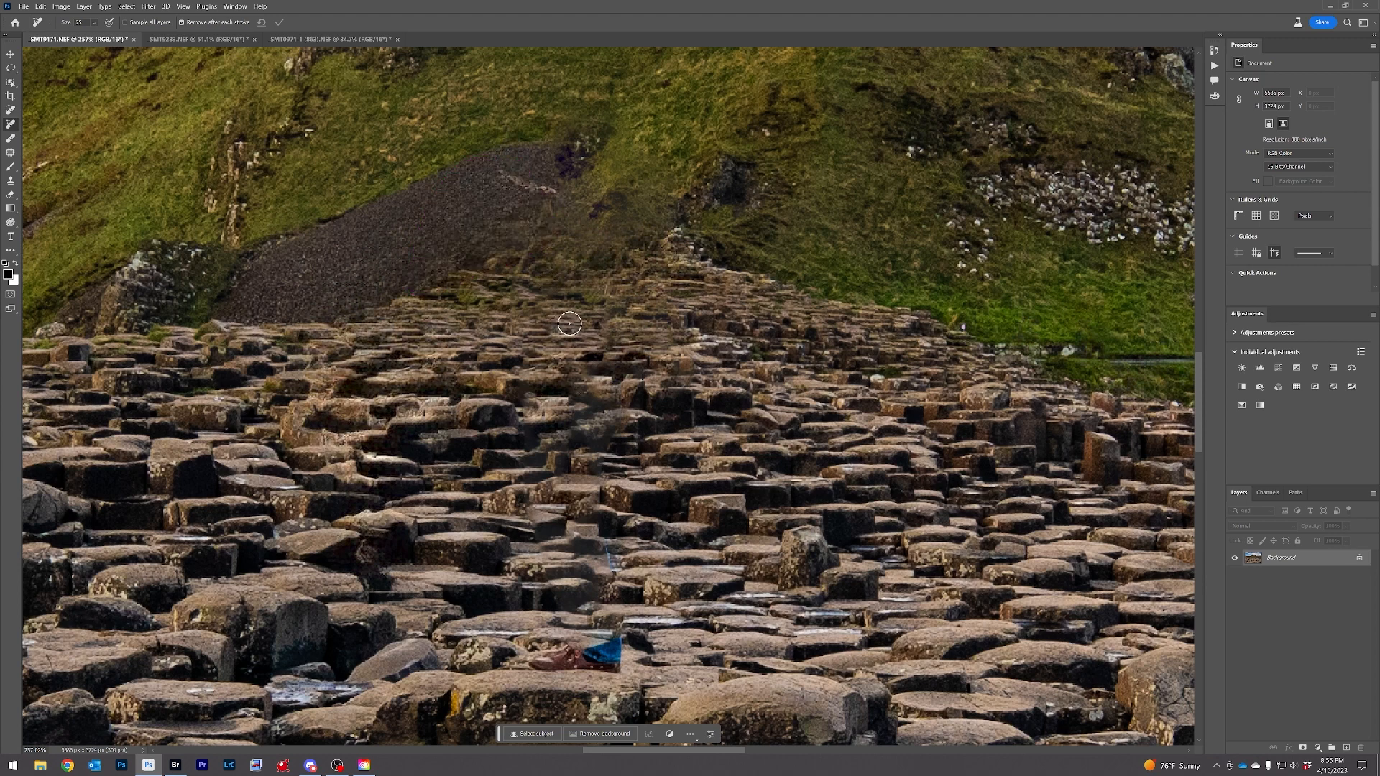
{"action": "scroll", "coordinate": [569, 324], "scroll_direction": "down", "scroll_amount": 10}
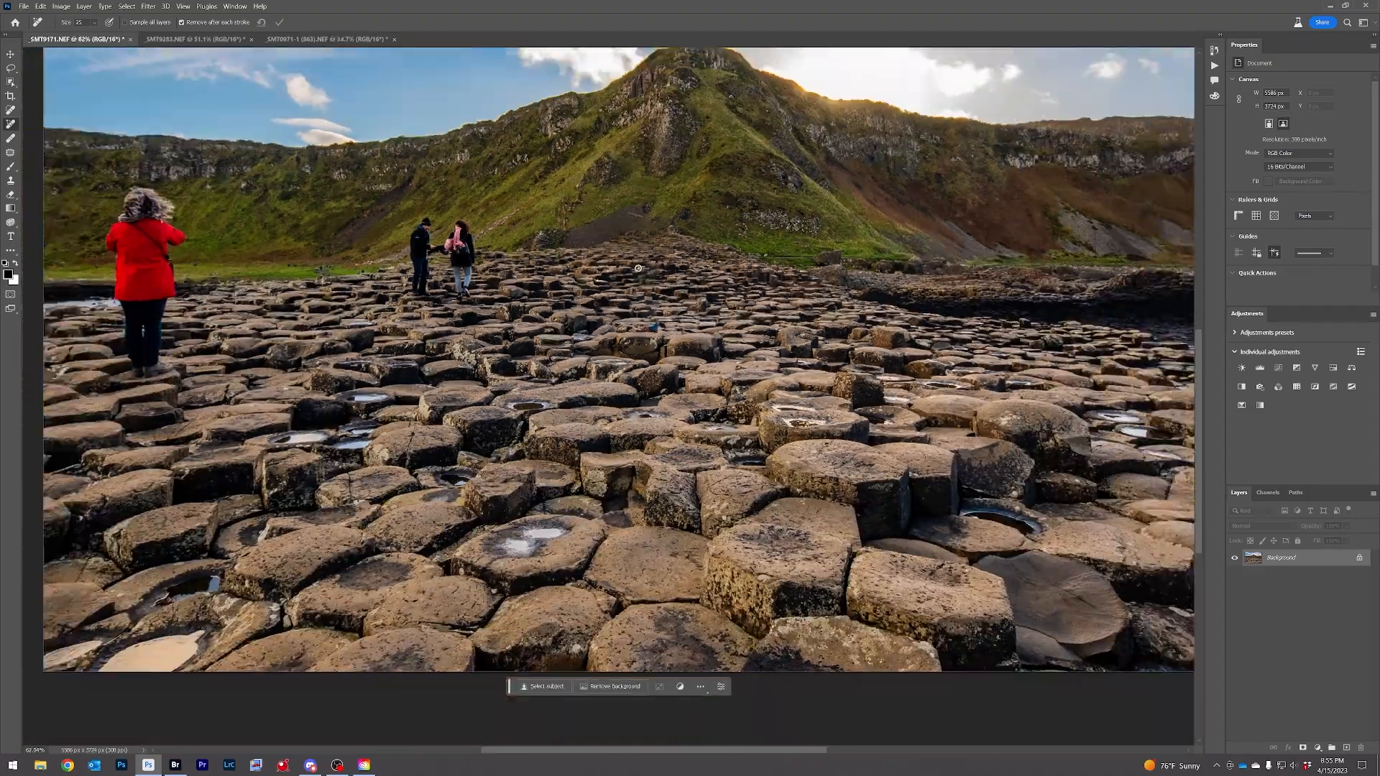
{"action": "scroll", "coordinate": [639, 268], "scroll_direction": "down", "scroll_amount": 3}
{"action": "scroll", "coordinate": [635, 253], "scroll_direction": "down", "scroll_amount": 2}
{"action": "scroll", "coordinate": [579, 283], "scroll_direction": "up", "scroll_amount": 4}
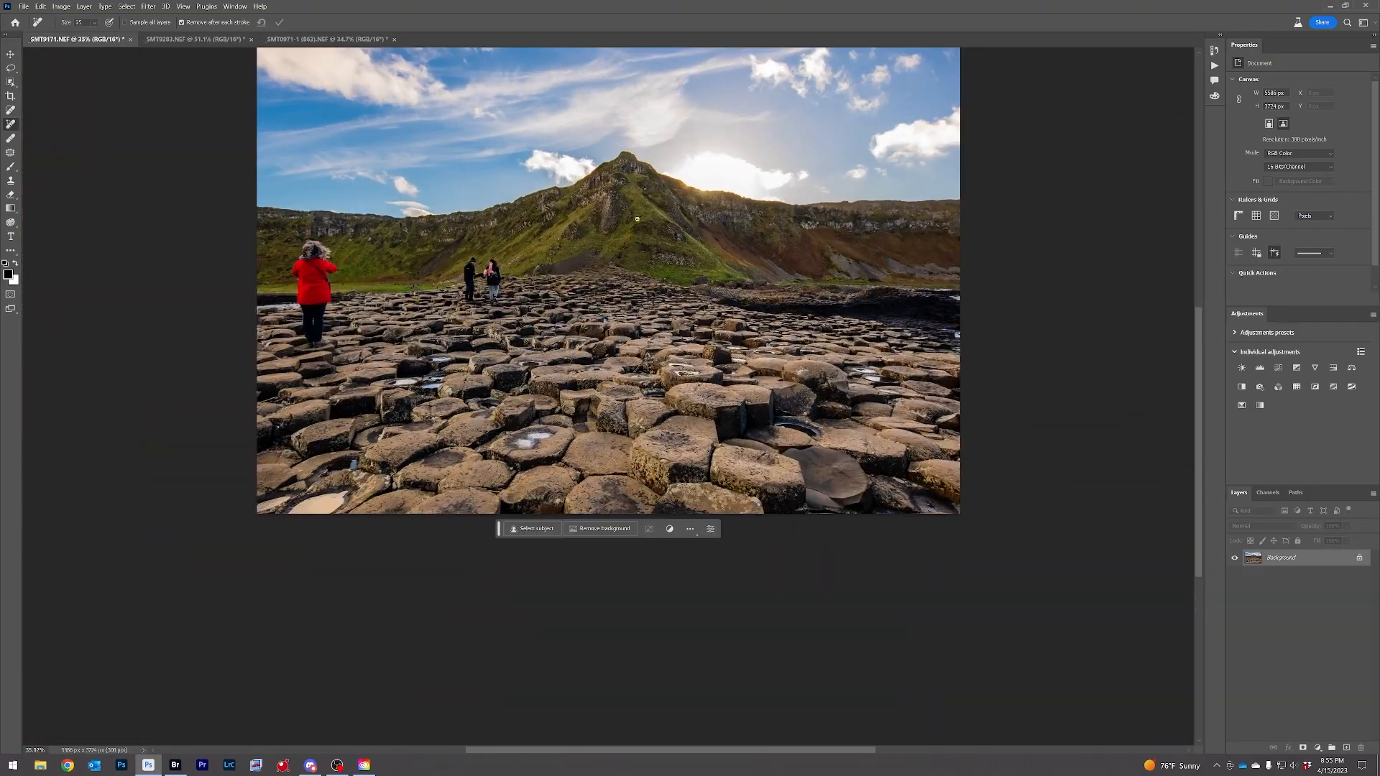
Remove the man in black and the woman with the pink scarf using a larger Remove Tool brush
{"action": "scroll", "coordinate": [461, 279], "scroll_direction": "up", "scroll_amount": 10}
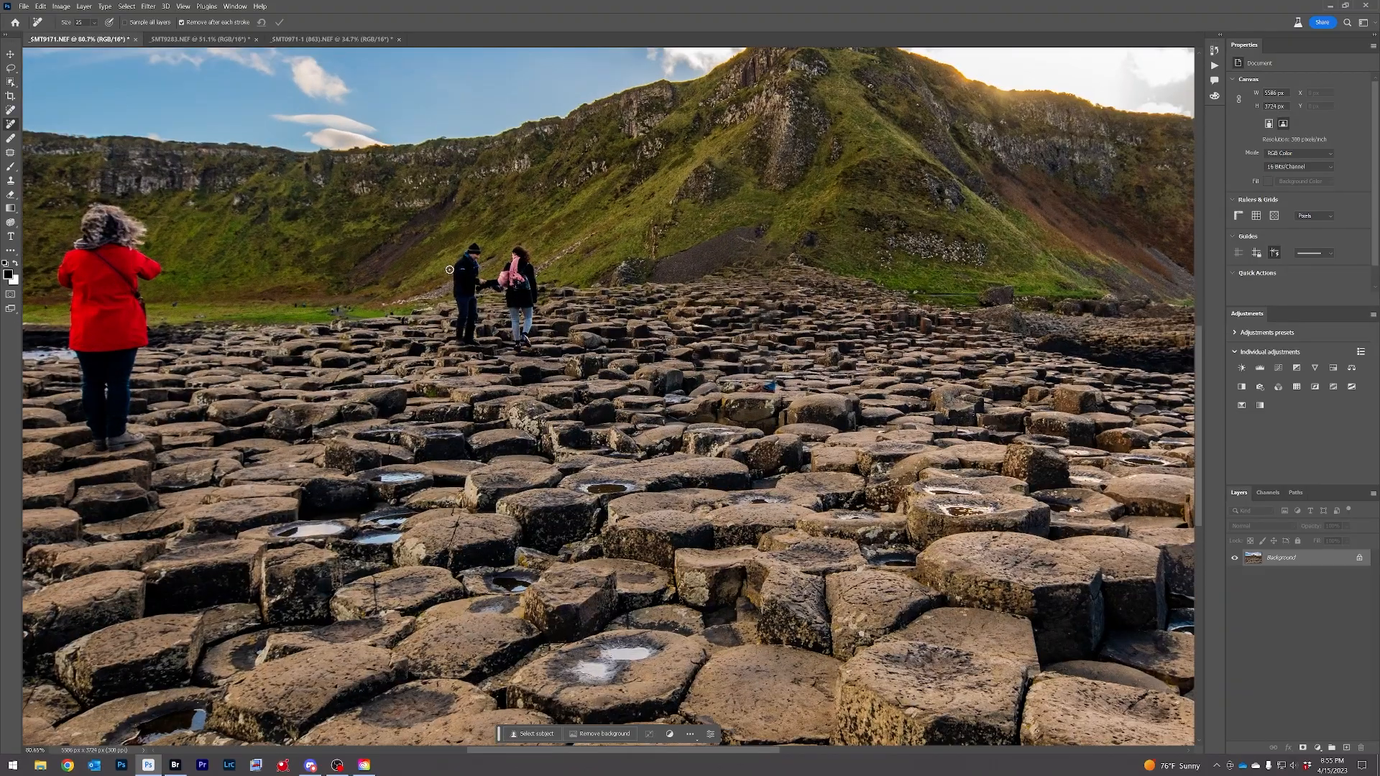
{"action": "key", "text": "bracketright"}
{"action": "key", "text": "bracketright"}
{"action": "key", "text": "bracketright"}
{"action": "mouse_move", "coordinate": [598, 227]}
{"action": "left_mouse_down"}
{"action": "mouse_move", "coordinate": [530, 349]}
{"action": "mouse_move", "coordinate": [469, 334]}
{"action": "mouse_move", "coordinate": [464, 210]}
{"action": "mouse_move", "coordinate": [415, 279]}
{"action": "mouse_move", "coordinate": [411, 535]}
{"action": "mouse_move", "coordinate": [465, 527]}
{"action": "mouse_move", "coordinate": [440, 287]}
{"action": "mouse_move", "coordinate": [428, 512]}
{"action": "mouse_move", "coordinate": [427, 450]}
{"action": "left_mouse_up"}
{"action": "left_click_drag", "start_coordinate": [601, 229], "coordinate": [613, 258]}
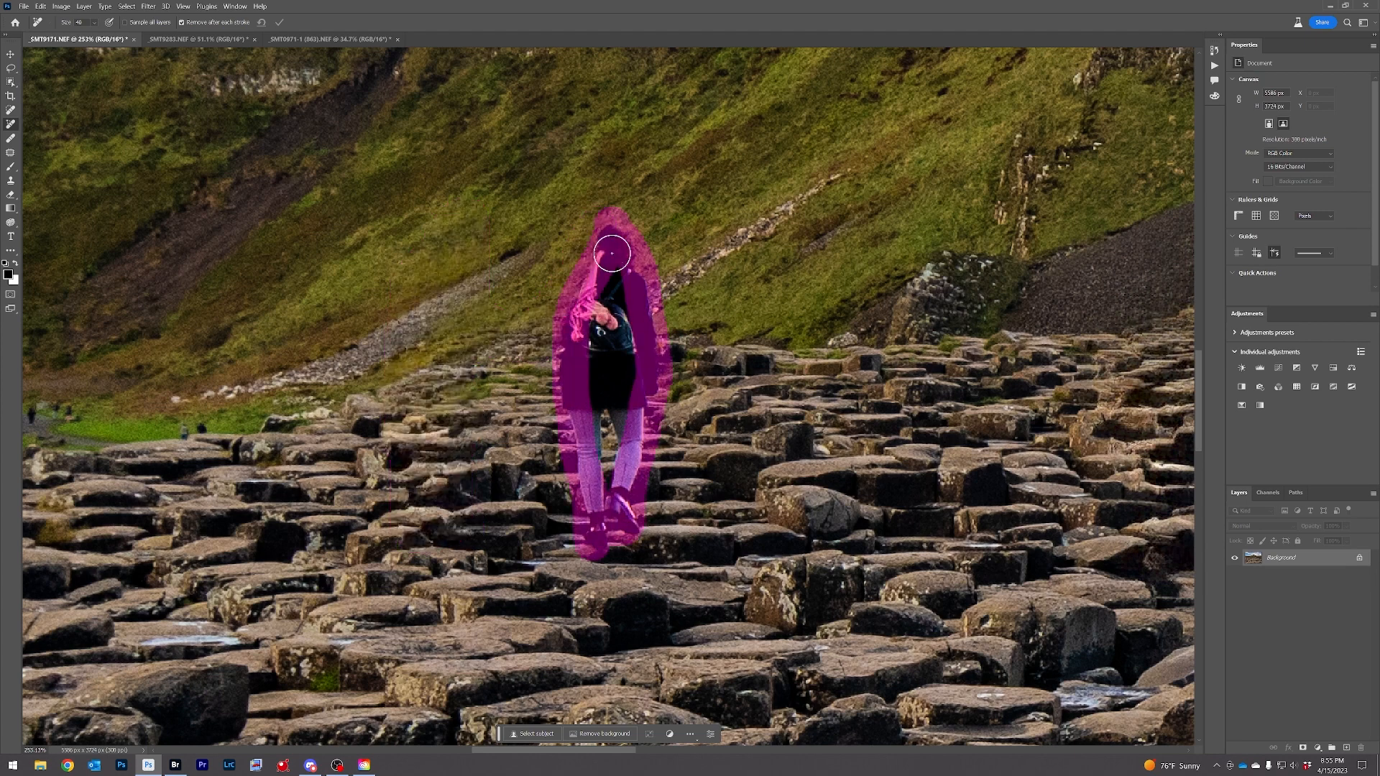
Clean up the tiny distant figures by the grass edge behind the stones
{"action": "left_click_drag", "start_coordinate": [287, 403], "coordinate": [893, 410]}
{"action": "left_click", "coordinate": [662, 412]}
{"action": "left_click", "coordinate": [796, 434]}
{"action": "left_click", "coordinate": [500, 405]}
{"action": "left_click", "coordinate": [190, 409]}
{"action": "left_click_drag", "start_coordinate": [279, 469], "coordinate": [747, 331]}
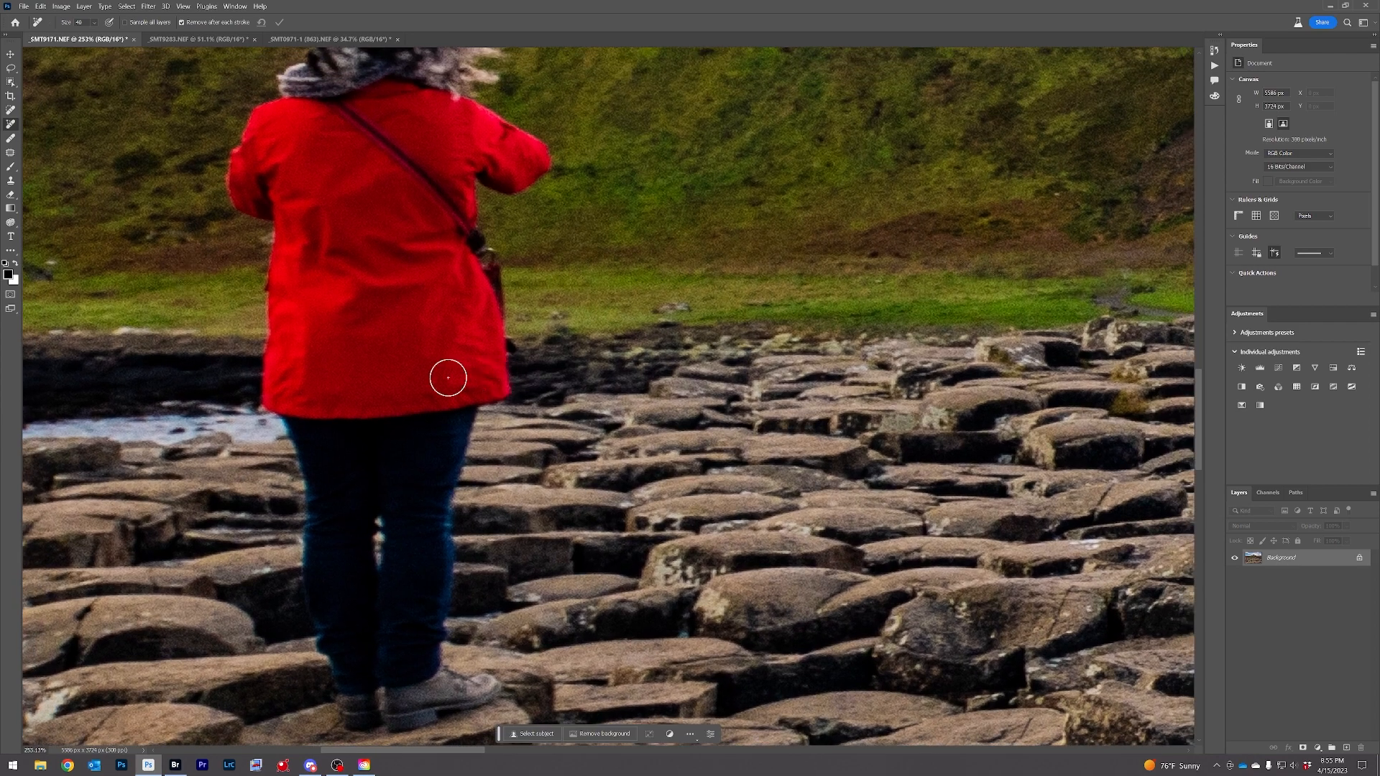
Remove the reflective water puddle from the flat hexagonal stone in the foreground
{"action": "scroll", "coordinate": [411, 347], "scroll_direction": "down", "scroll_amount": 6}
{"action": "scroll", "coordinate": [800, 154], "scroll_direction": "up", "scroll_amount": 1}
{"action": "scroll", "coordinate": [803, 165], "scroll_direction": "up", "scroll_amount": 1}
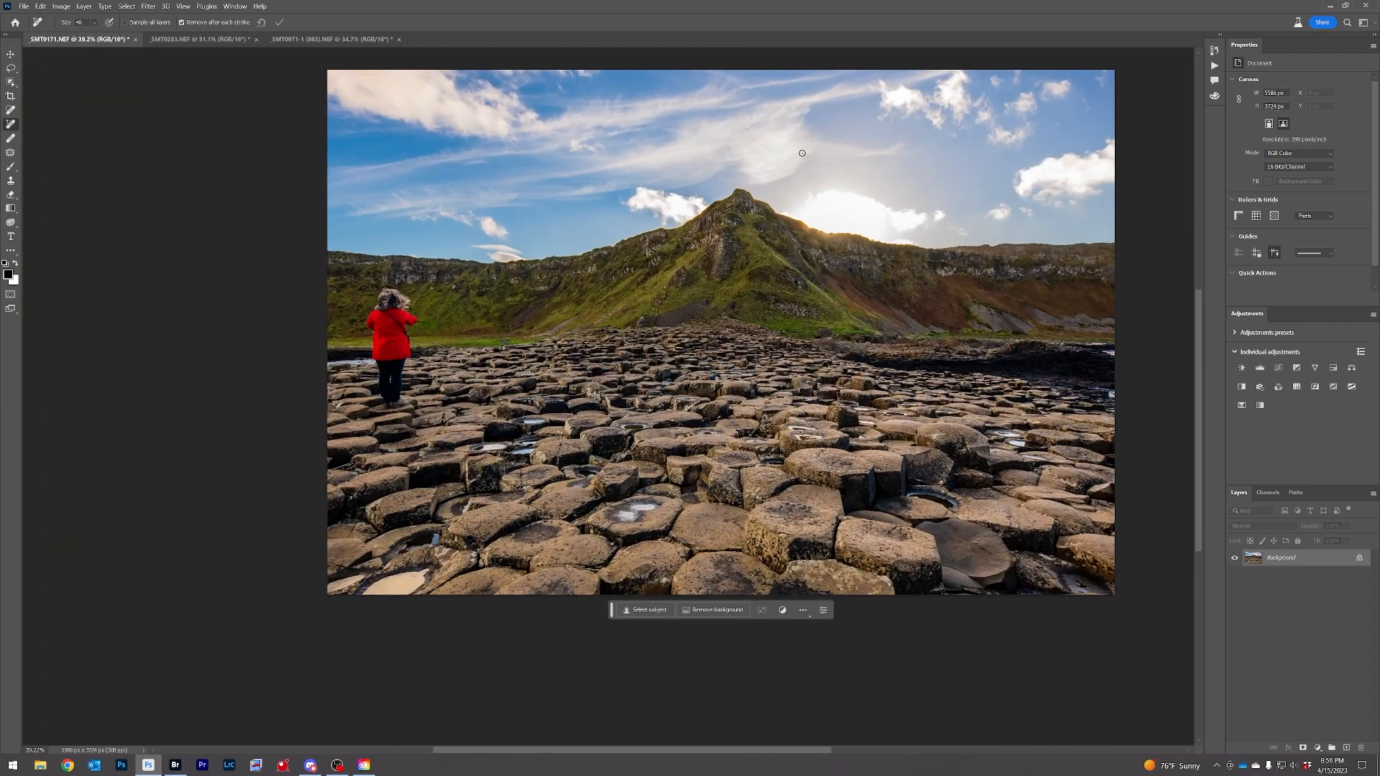
{"action": "scroll", "coordinate": [800, 215], "scroll_direction": "up", "scroll_amount": 1}
{"action": "left_click_drag", "start_coordinate": [817, 240], "coordinate": [754, 291]}
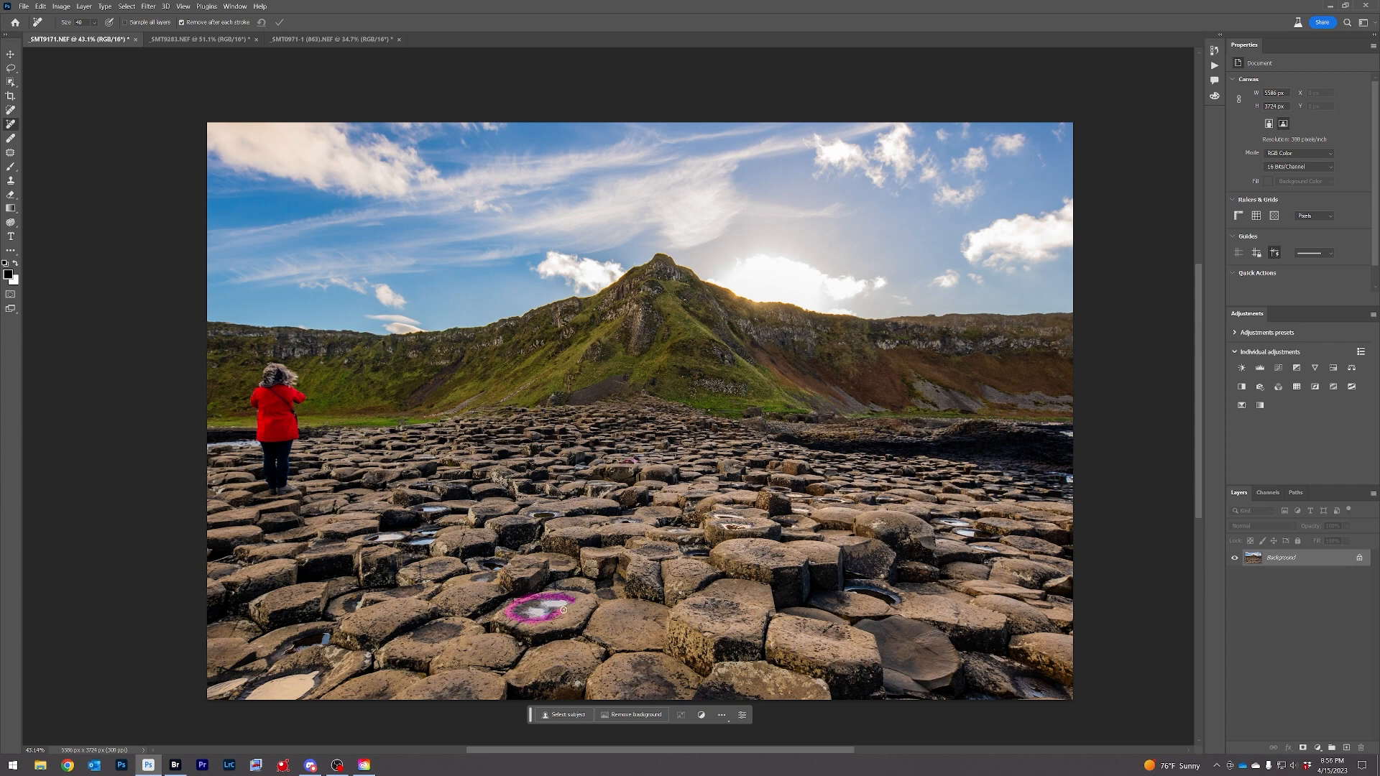
{"action": "left_click_drag", "start_coordinate": [564, 611], "coordinate": [516, 612]}
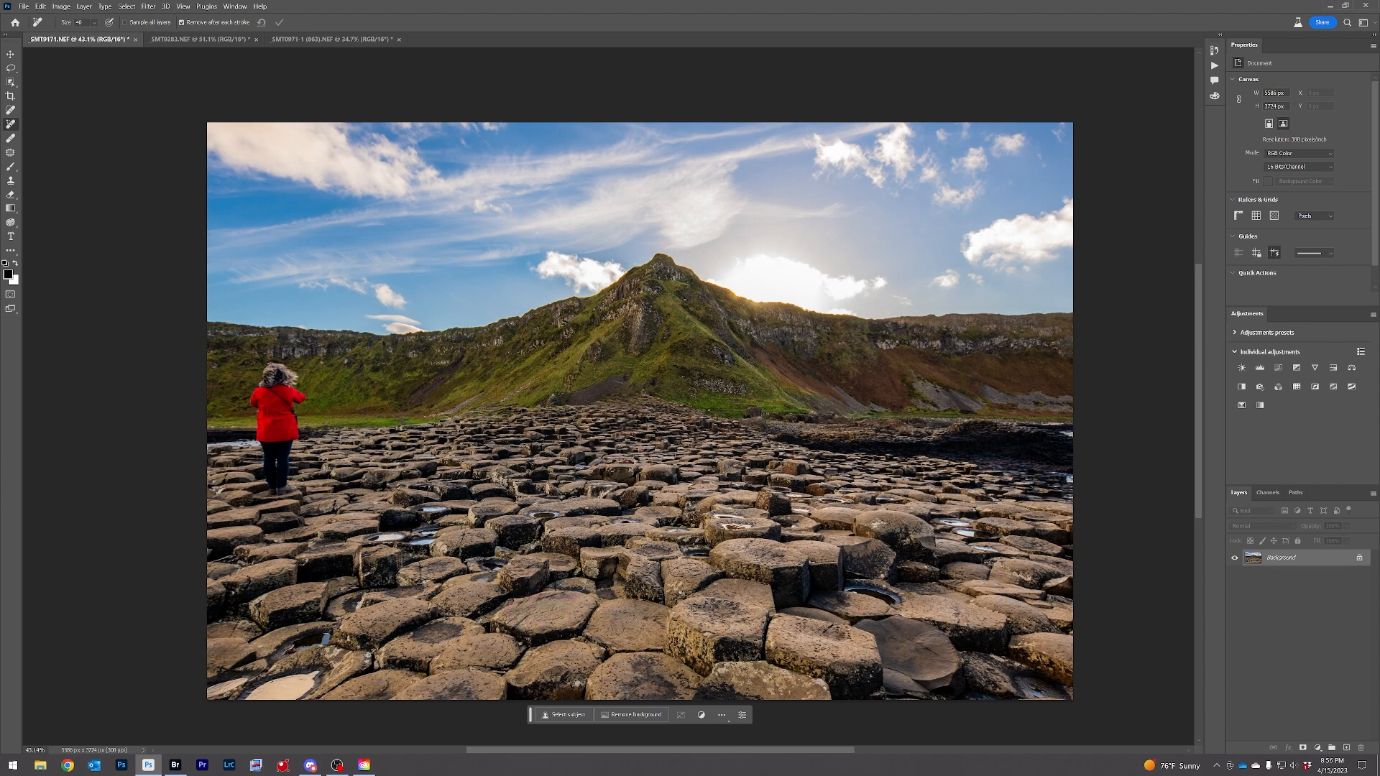
Try removing the woman in the red coat with a much larger Remove Tool brush, and undo it
{"action": "left_click_drag", "start_coordinate": [181, 446], "coordinate": [496, 325]}
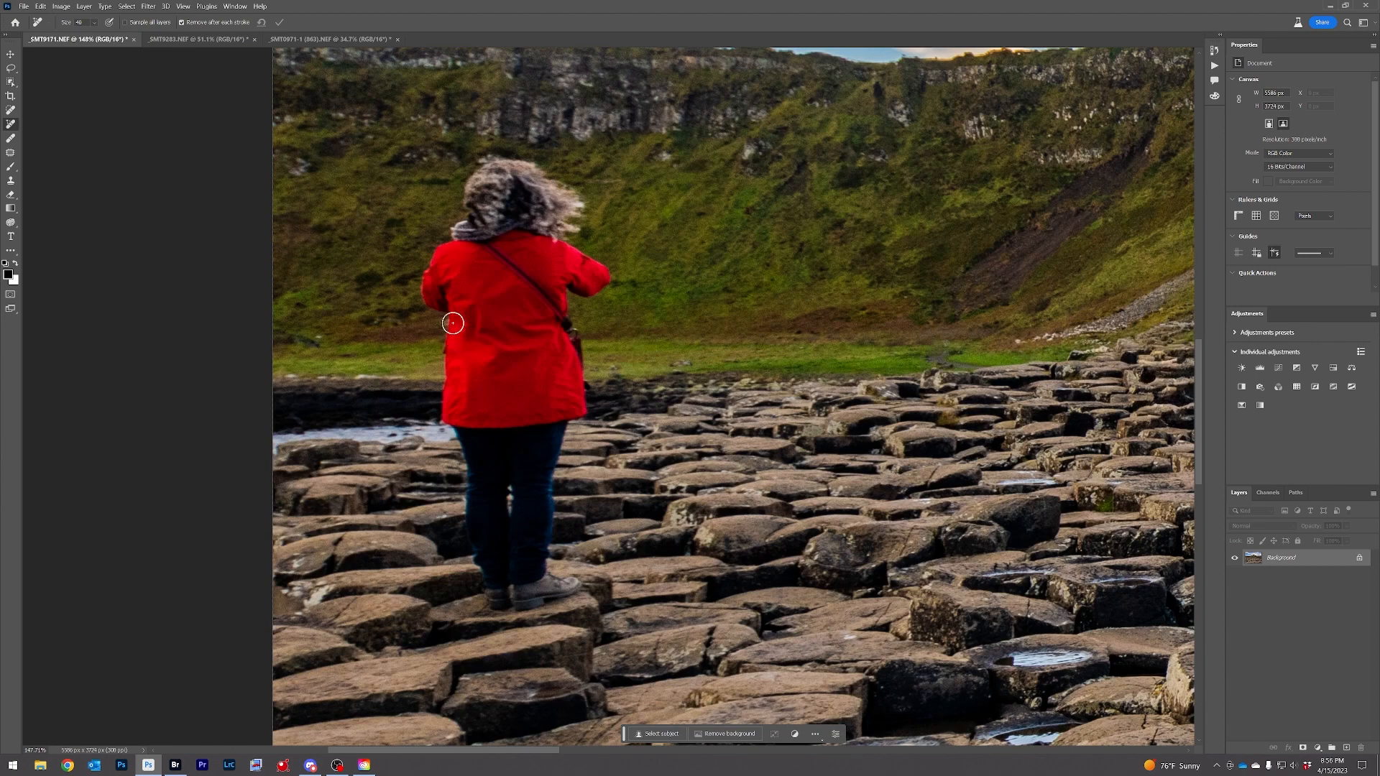
{"action": "key", "text": "bracketright"}
{"action": "key", "text": "bracketright"}
{"action": "key", "text": "bracketright"}
{"action": "key", "text": "bracketright"}
{"action": "key", "text": "bracketright"}
{"action": "key", "text": "bracketright"}
{"action": "key", "text": "bracketright"}
{"action": "key", "text": "bracketright"}
{"action": "key", "text": "bracketright"}
{"action": "key", "text": "bracketright"}
{"action": "key", "text": "bracketright"}
{"action": "left_click_drag", "start_coordinate": [548, 255], "coordinate": [515, 524]}
{"action": "scroll", "coordinate": [558, 391], "scroll_direction": "down", "scroll_amount": 6}
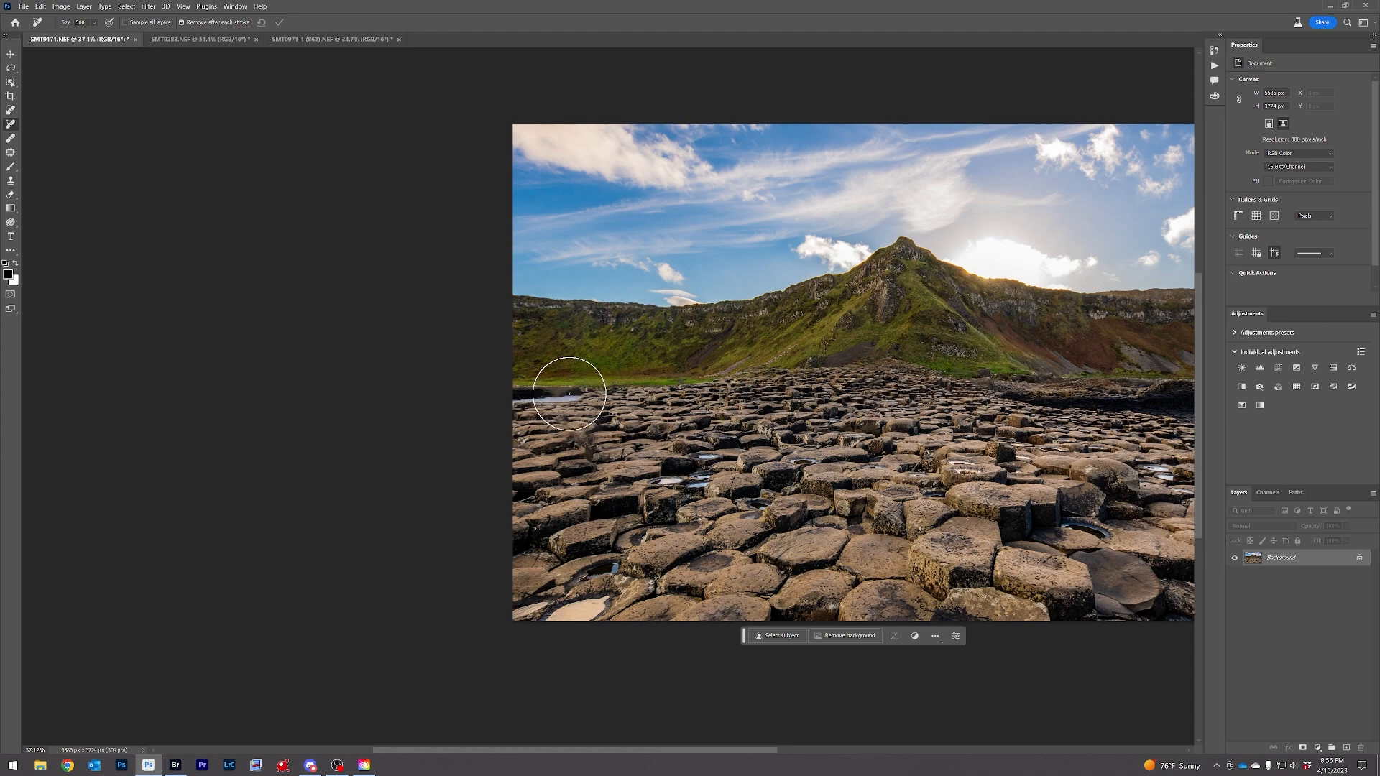
{"action": "scroll", "coordinate": [583, 390], "scroll_direction": "up", "scroll_amount": 3}
{"action": "scroll", "coordinate": [583, 390], "scroll_direction": "up", "scroll_amount": 2}
{"action": "key", "text": "ctrl+z"}
Try removing the woman in the red coat with an enlarged Spot Healing Brush, and undo it
{"action": "left_click", "coordinate": [10, 110]}
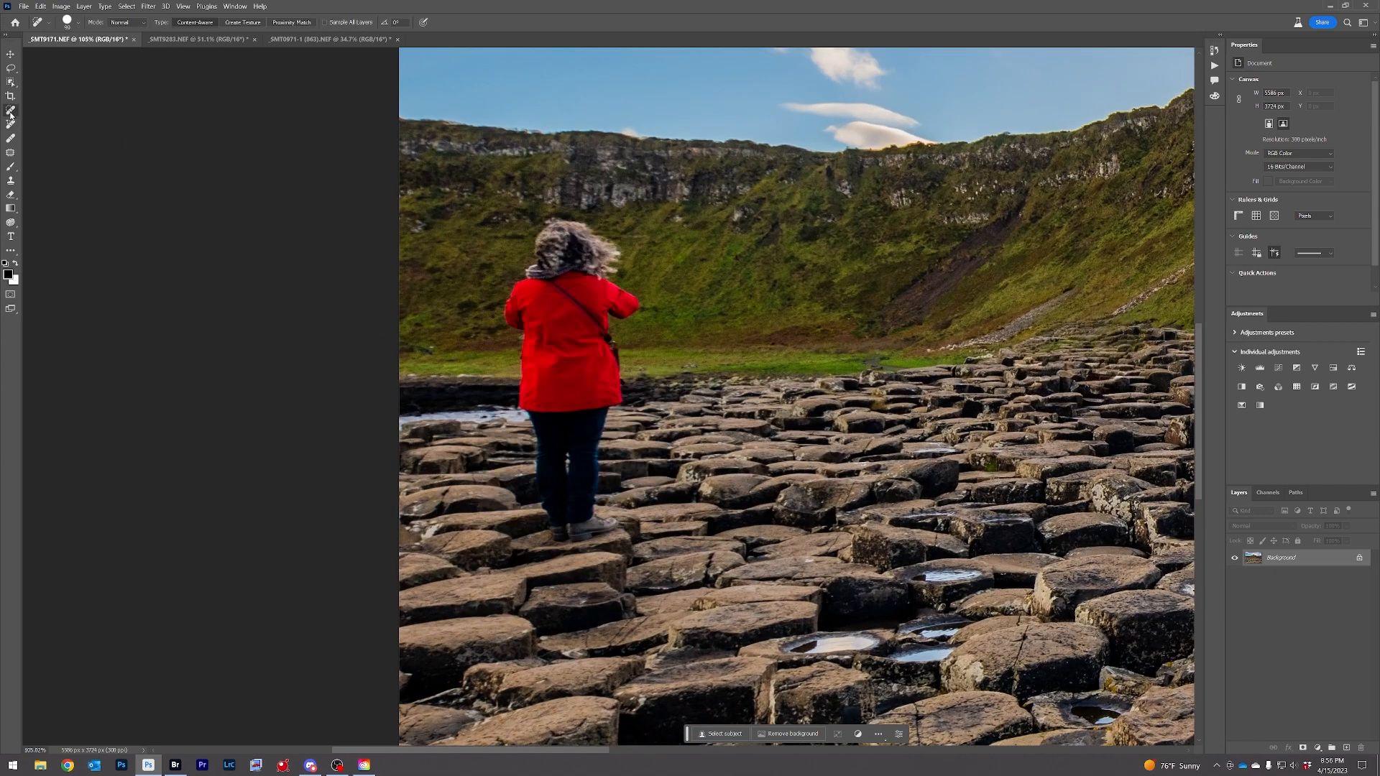
{"action": "key", "text": "bracketright"}
{"action": "key", "text": "bracketright"}
{"action": "key", "text": "bracketright"}
{"action": "key", "text": "bracketright"}
{"action": "key", "text": "bracketright"}
{"action": "key", "text": "bracketright"}
{"action": "key", "text": "bracketright"}
{"action": "key", "text": "bracketright"}
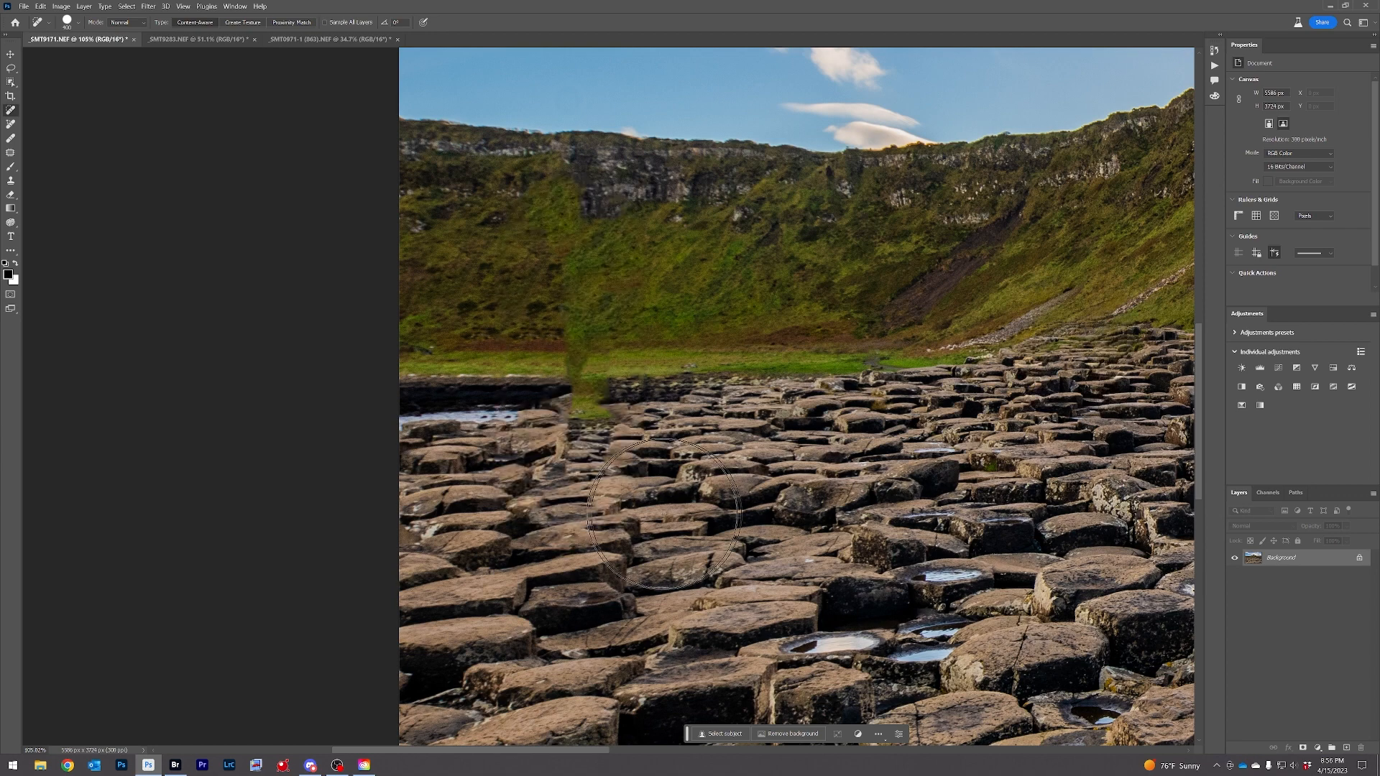
{"action": "left_click_drag", "start_coordinate": [568, 244], "coordinate": [564, 518]}
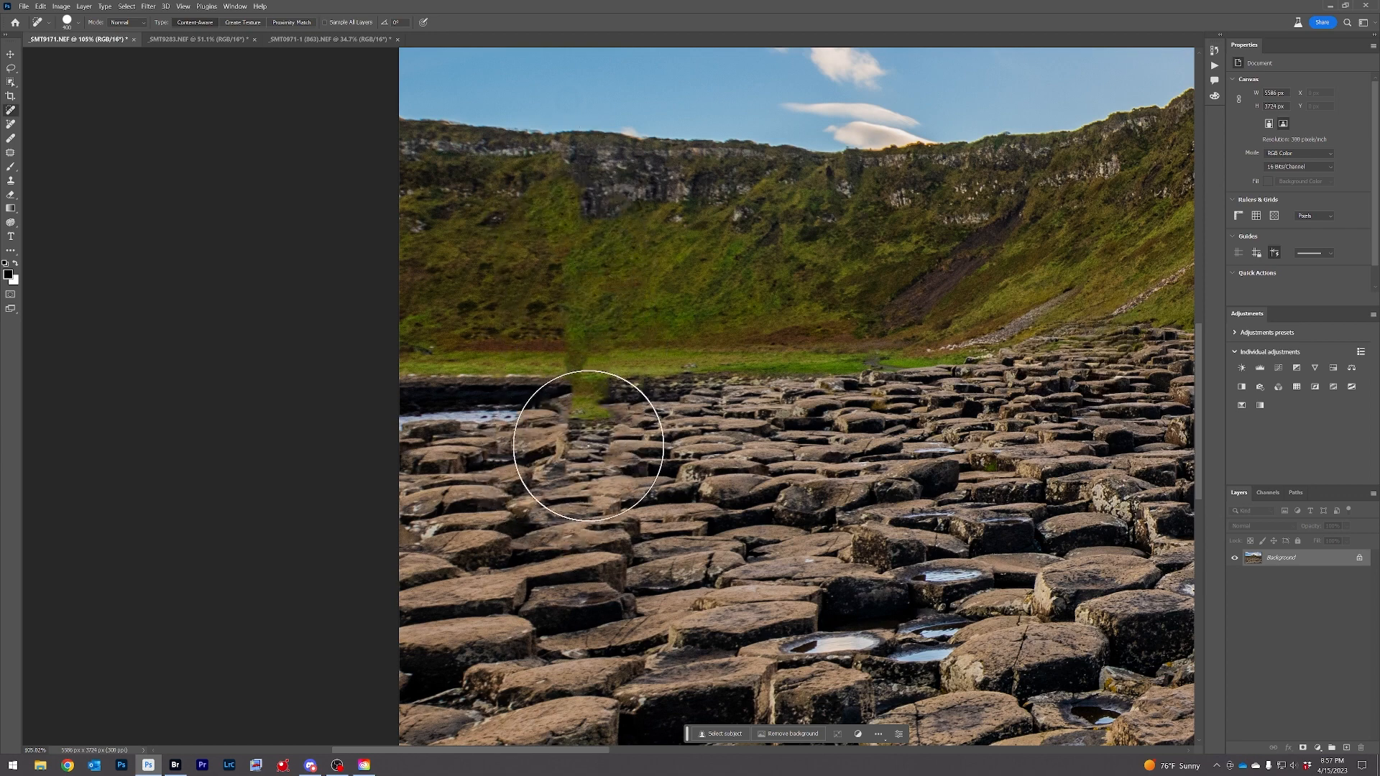
{"action": "key", "text": "ctrl+z"}
Try covering the woman in the red coat with an enlarged Healing Brush sampled from the dark shoreline beside her, and undo it
{"action": "key", "text": "shift+j"}
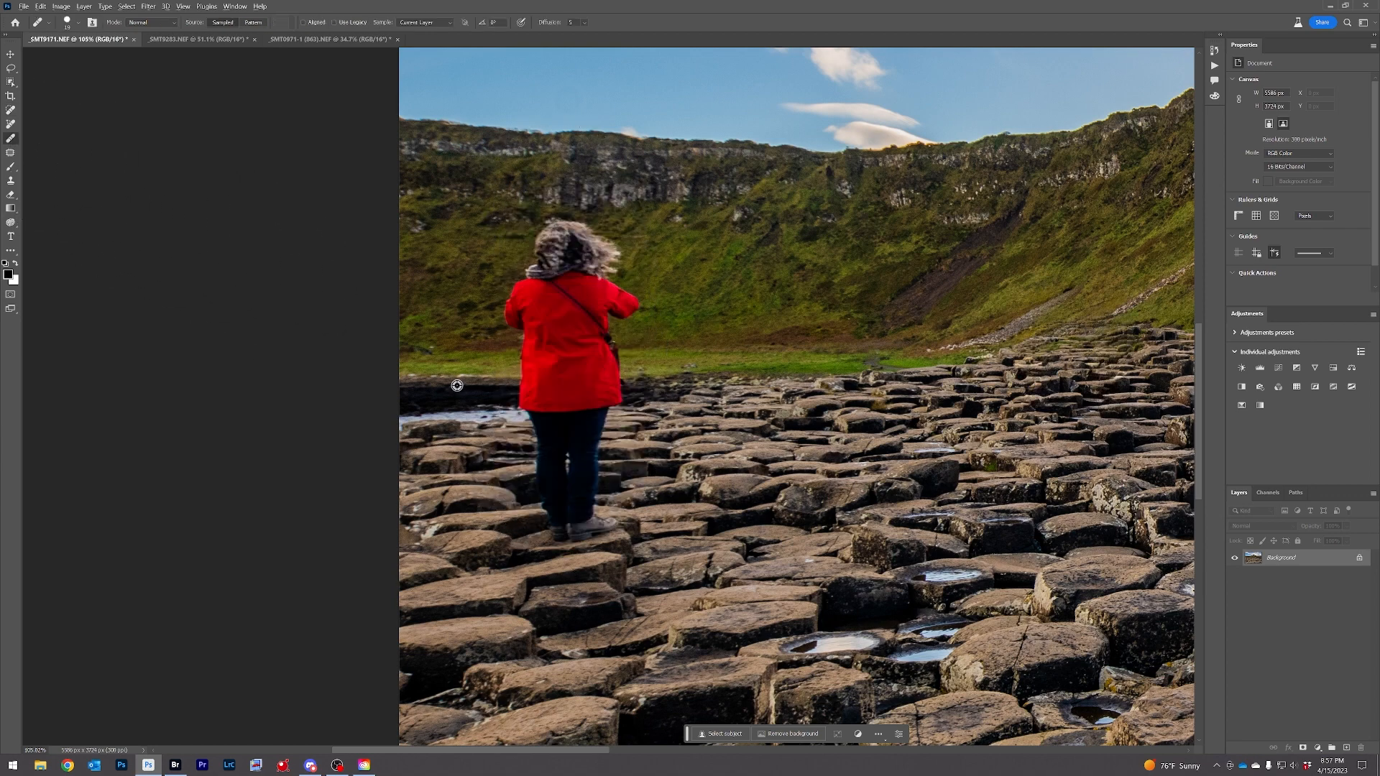
{"action": "left_click", "coordinate": [457, 384], "text": "alt"}
{"action": "key", "text": "bracketright"}
{"action": "key", "text": "bracketright"}
{"action": "key", "text": "bracketright"}
{"action": "key", "text": "bracketright"}
{"action": "key", "text": "bracketright"}
{"action": "key", "text": "bracketright"}
{"action": "key", "text": "bracketright"}
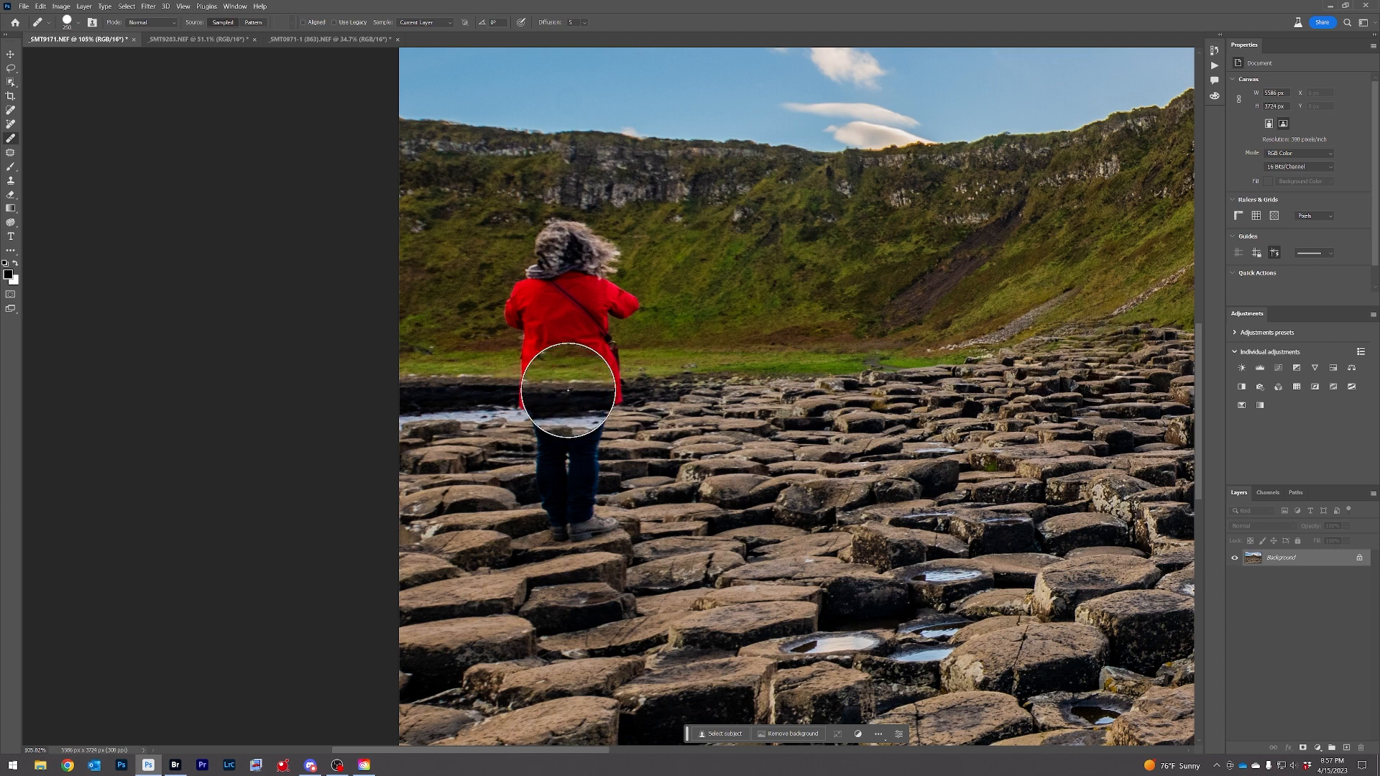
{"action": "left_click_drag", "start_coordinate": [567, 389], "coordinate": [601, 348]}
{"action": "mouse_move", "coordinate": [523, 327]}
{"action": "left_mouse_down"}
{"action": "mouse_move", "coordinate": [550, 334]}
{"action": "mouse_move", "coordinate": [566, 485]}
{"action": "mouse_move", "coordinate": [607, 494]}
{"action": "mouse_move", "coordinate": [652, 272]}
{"action": "left_mouse_up"}
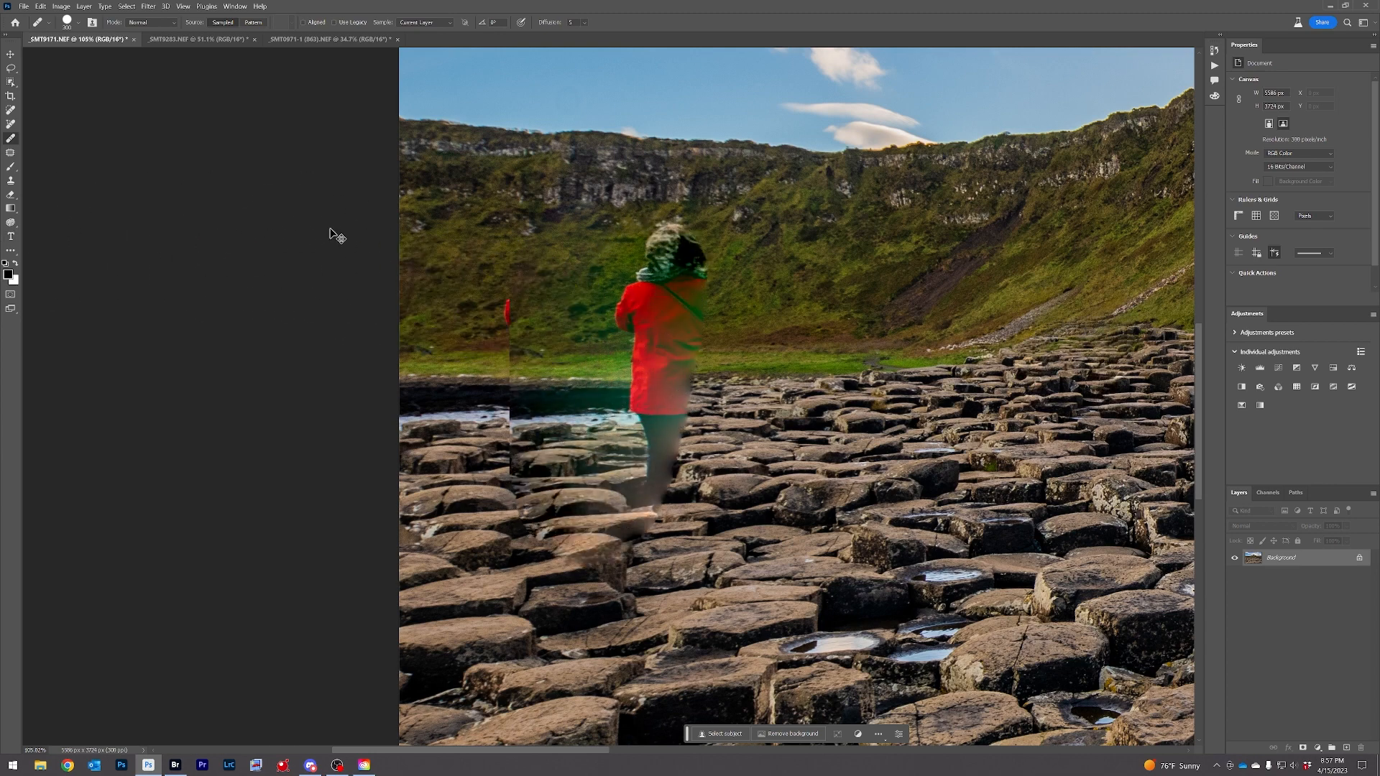
{"action": "key", "text": "ctrl+z"}
Try replacing the woman in the red coat with the neighbouring scenery using the Patch Tool, and undo it
{"action": "left_click", "coordinate": [10, 152]}
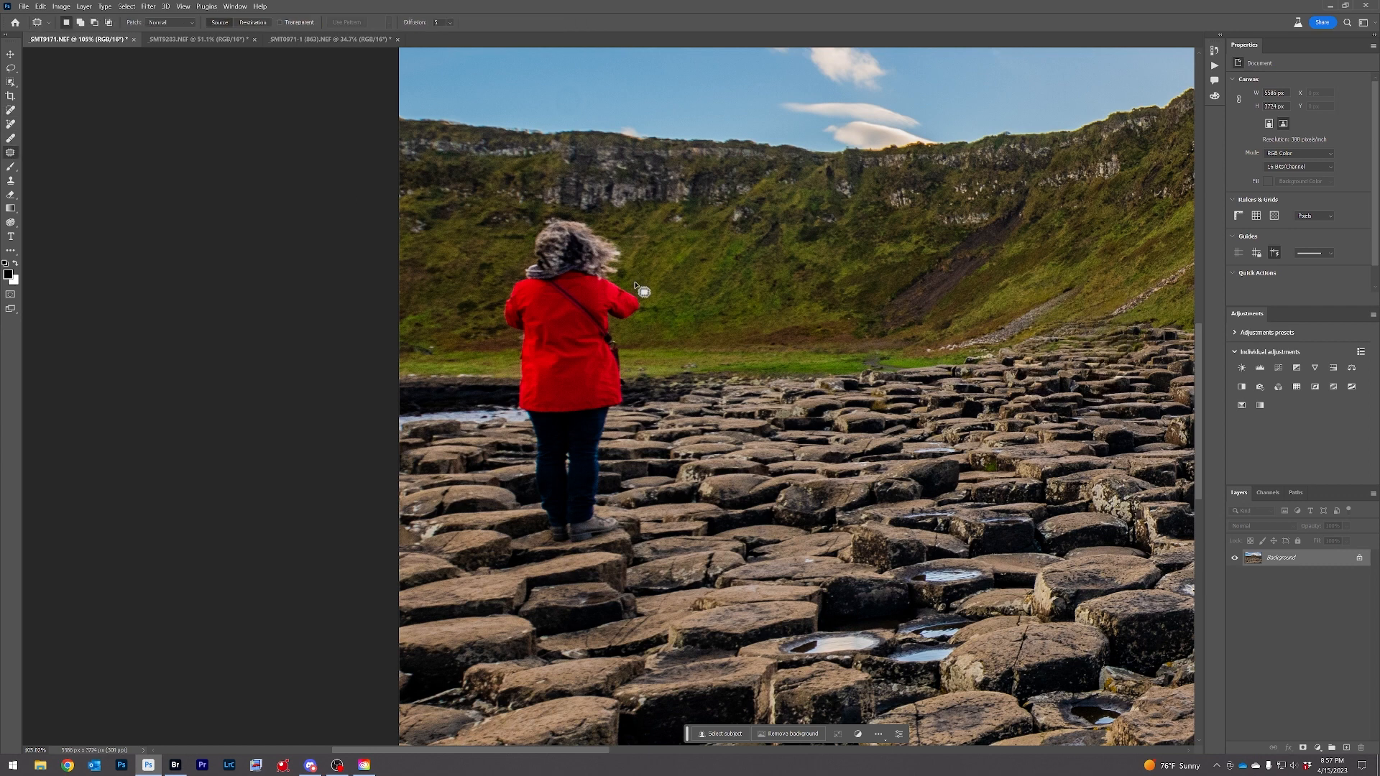
{"action": "left_click_drag", "start_coordinate": [632, 285], "coordinate": [625, 268]}
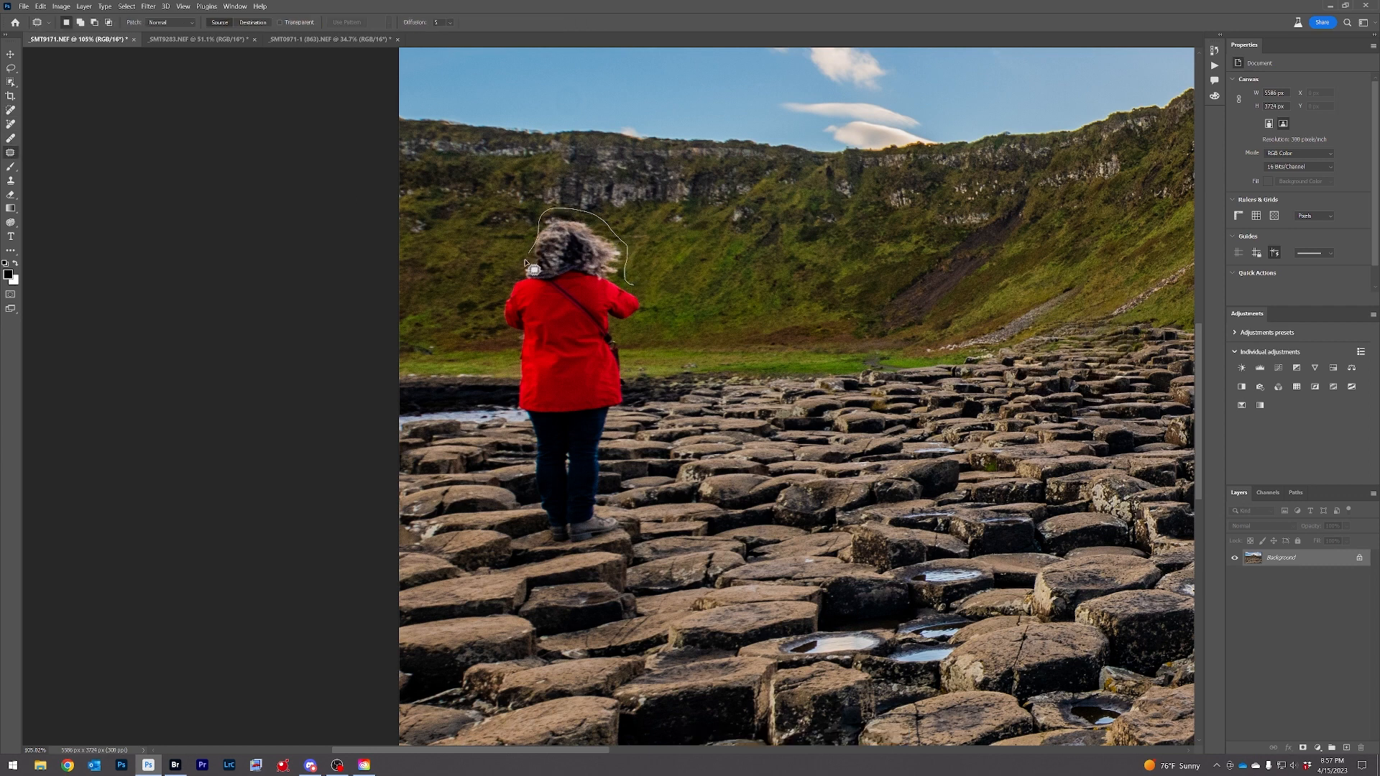
{"action": "left_click_drag", "start_coordinate": [510, 309], "coordinate": [531, 508]}
{"action": "left_click_drag", "start_coordinate": [639, 371], "coordinate": [633, 289]}
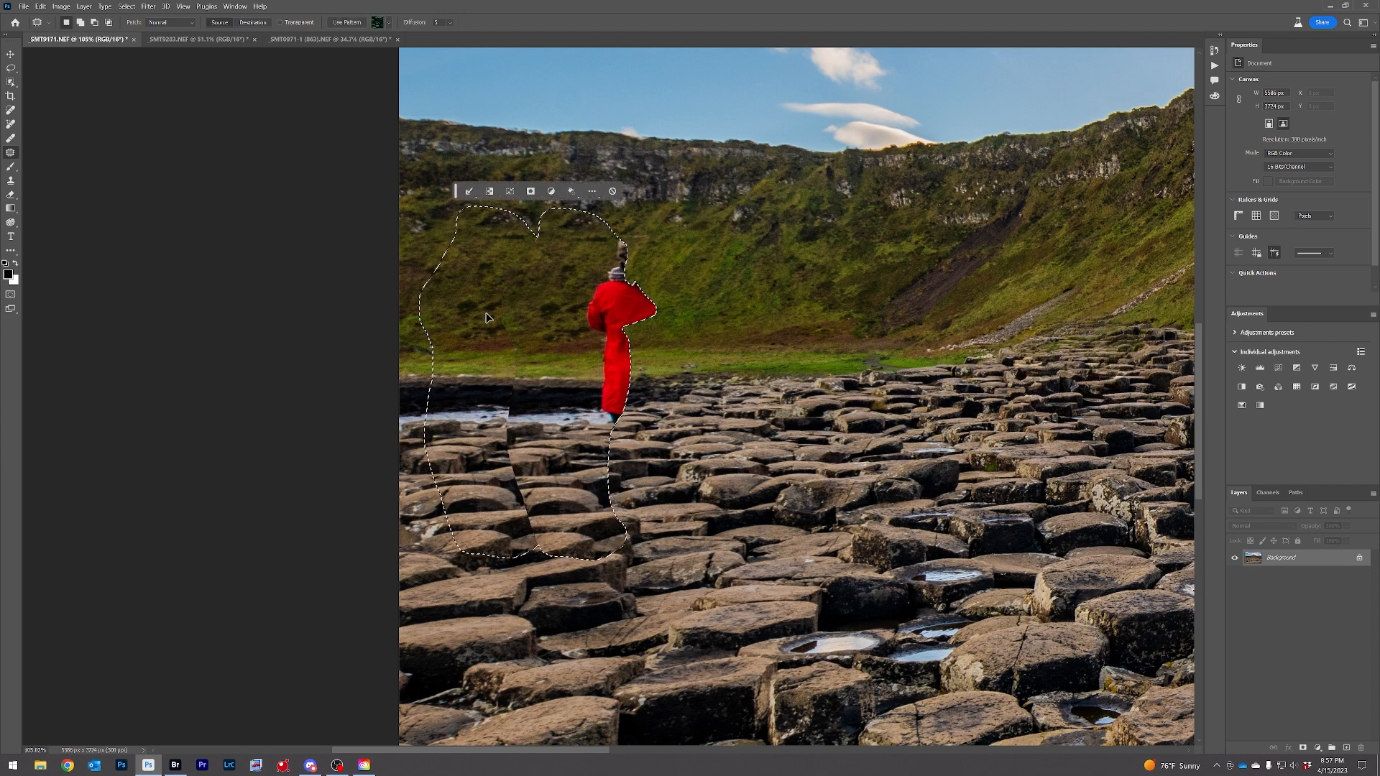
{"action": "mouse_move", "coordinate": [577, 332]}
{"action": "left_mouse_down"}
{"action": "mouse_move", "coordinate": [558, 333]}
{"action": "mouse_move", "coordinate": [603, 333]}
{"action": "mouse_move", "coordinate": [575, 335]}
{"action": "left_mouse_up"}
{"action": "key", "text": "ctrl+d"}
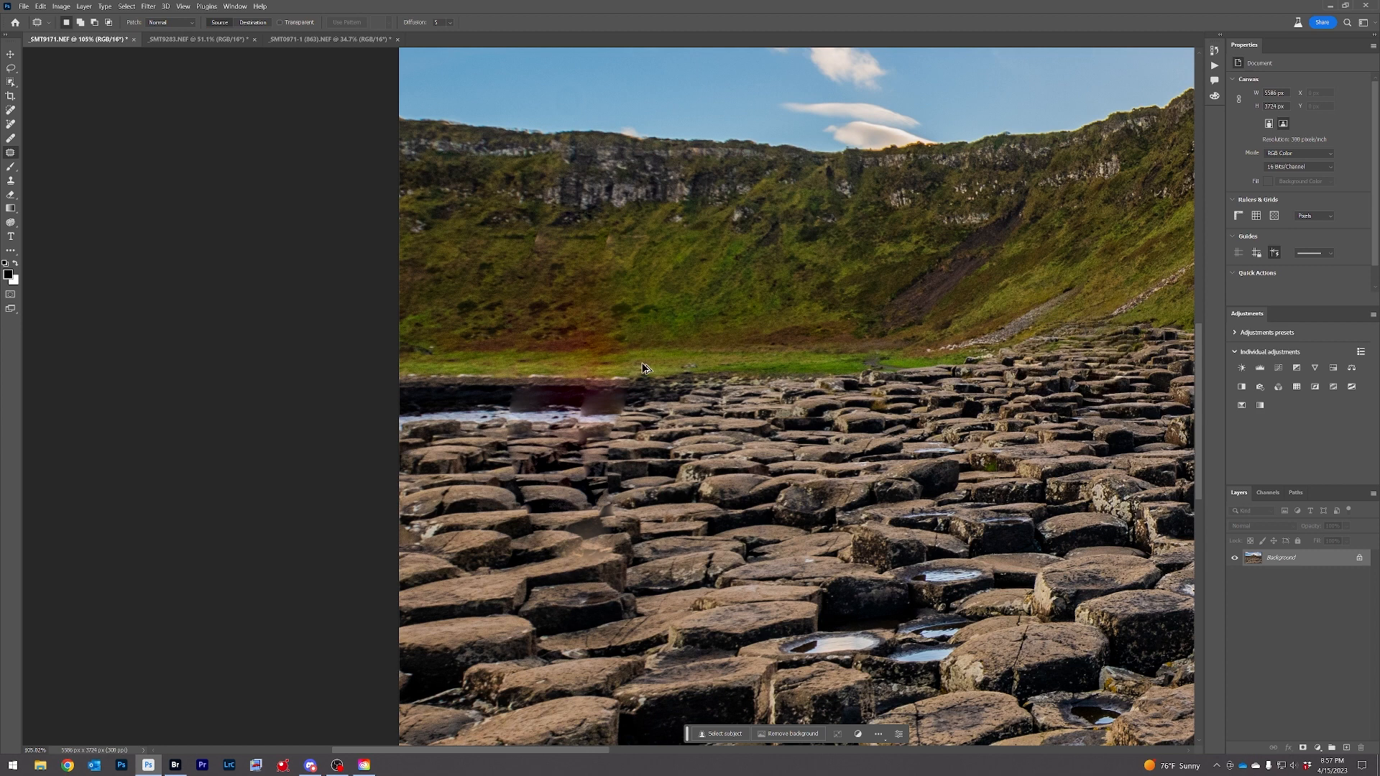
{"action": "key", "text": "ctrl+z"}
{"action": "key", "text": "ctrl+z"}
{"action": "key", "text": "ctrl+z"}
{"action": "key", "text": "ctrl+z"}
Try a content-aware fill of the lassoed woman in the red coat on a new layer, and discard that layer
{"action": "key", "text": "l"}
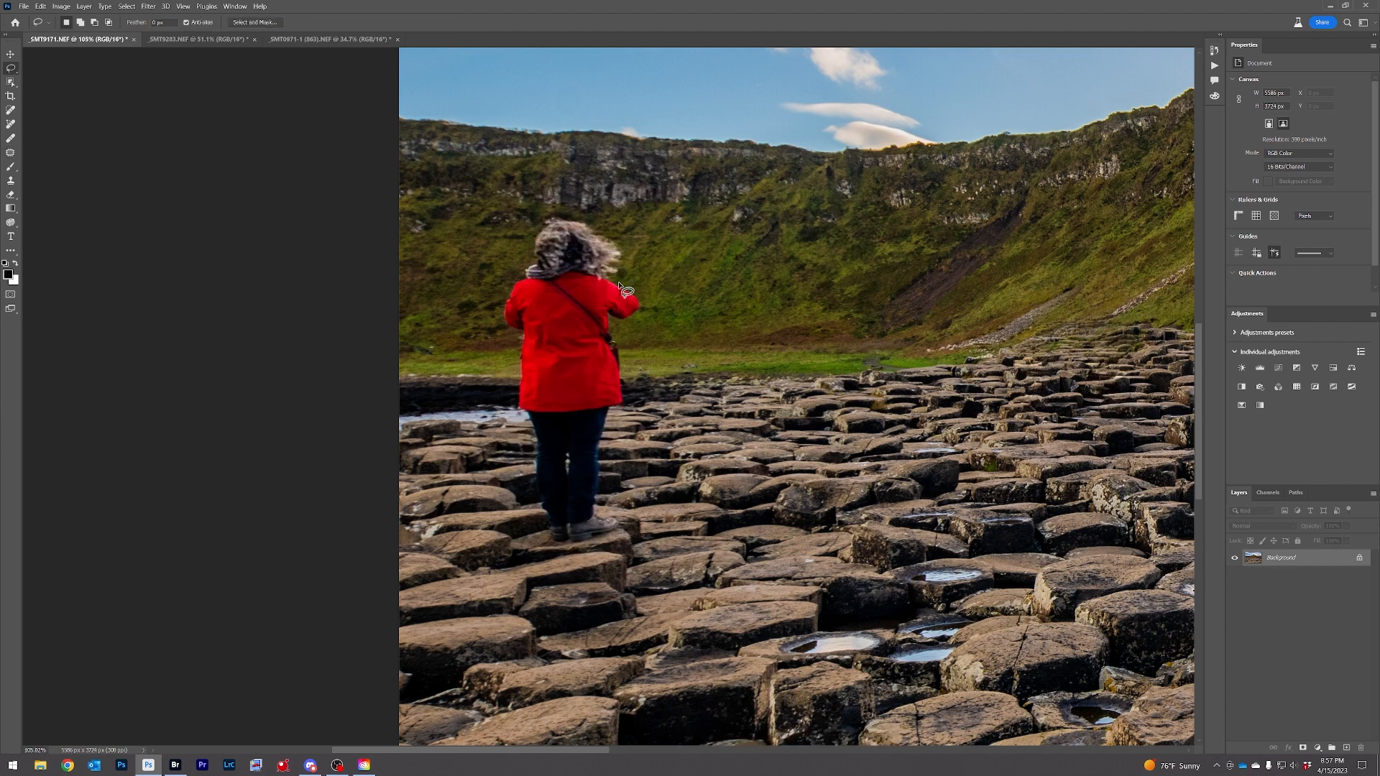
{"action": "mouse_move", "coordinate": [625, 278]}
{"action": "left_mouse_down"}
{"action": "mouse_move", "coordinate": [514, 389]}
{"action": "mouse_move", "coordinate": [520, 434]}
{"action": "left_mouse_up"}
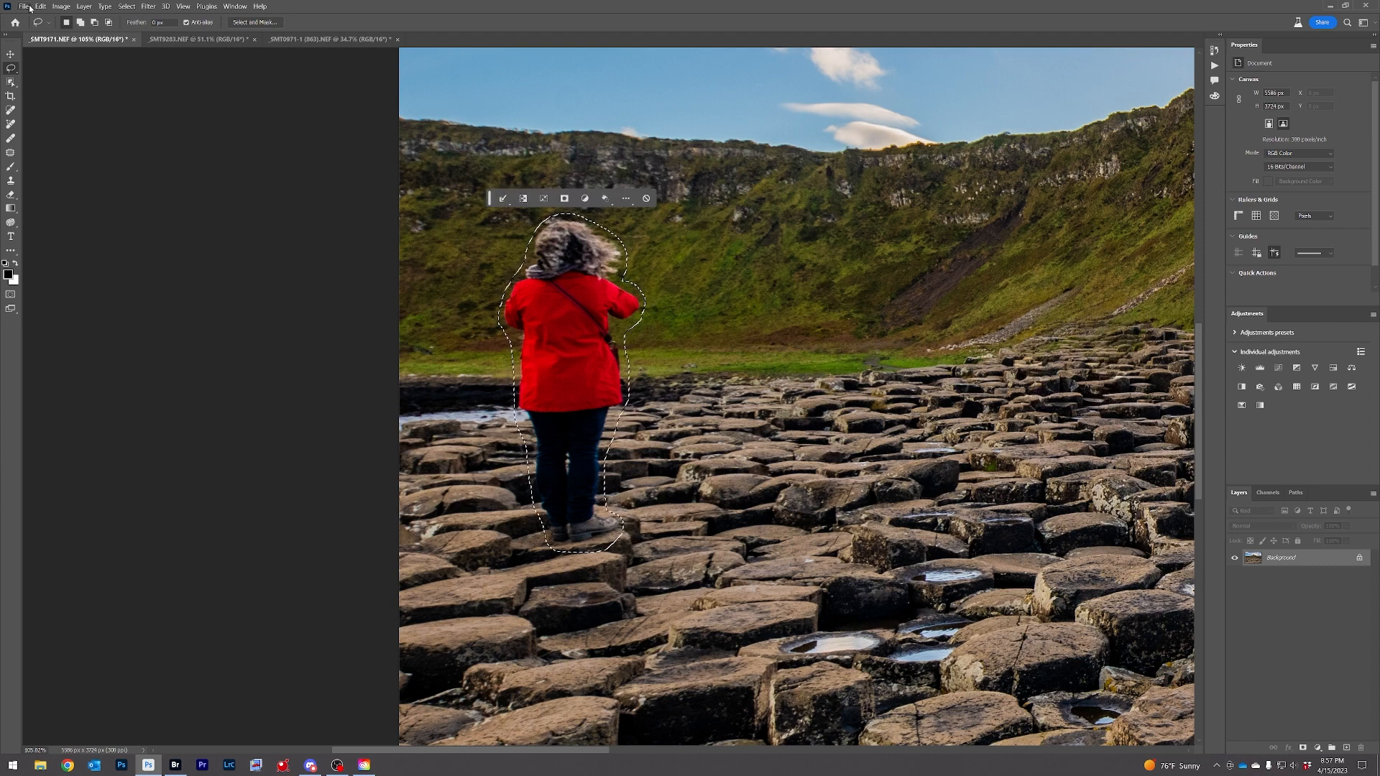
{"action": "key", "text": "alt+e"}
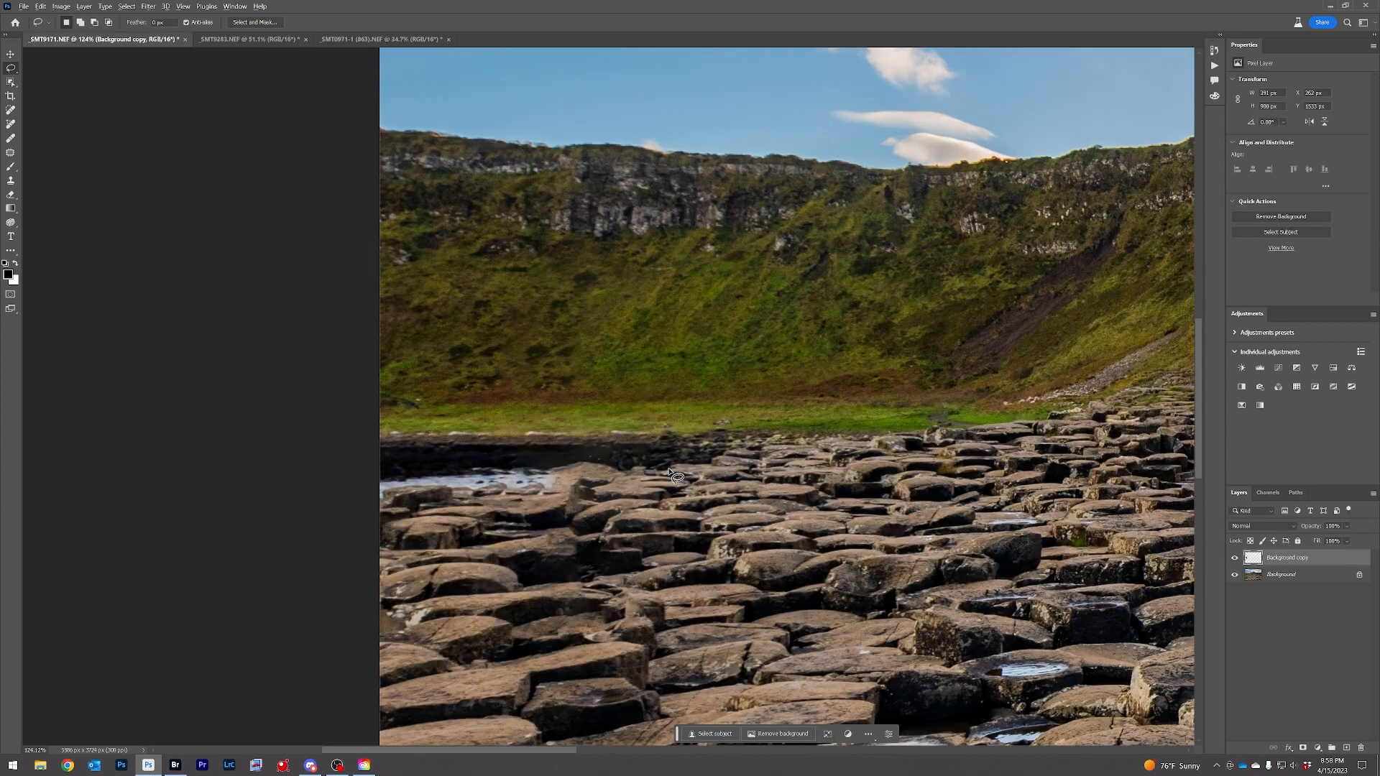
{"action": "scroll", "coordinate": [590, 454], "scroll_direction": "down", "scroll_amount": 3}
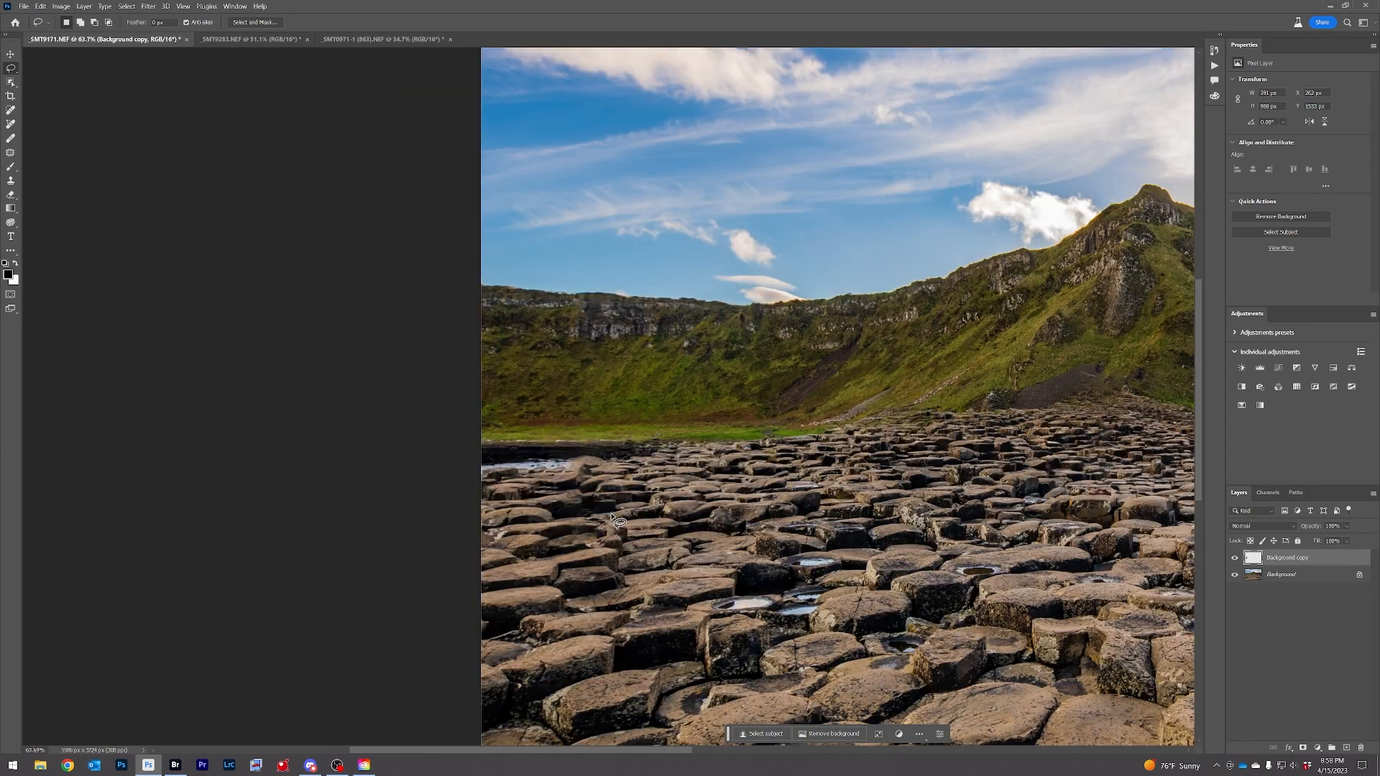
{"action": "scroll", "coordinate": [598, 496], "scroll_direction": "up", "scroll_amount": 2}
{"action": "scroll", "coordinate": [584, 487], "scroll_direction": "up", "scroll_amount": 2}
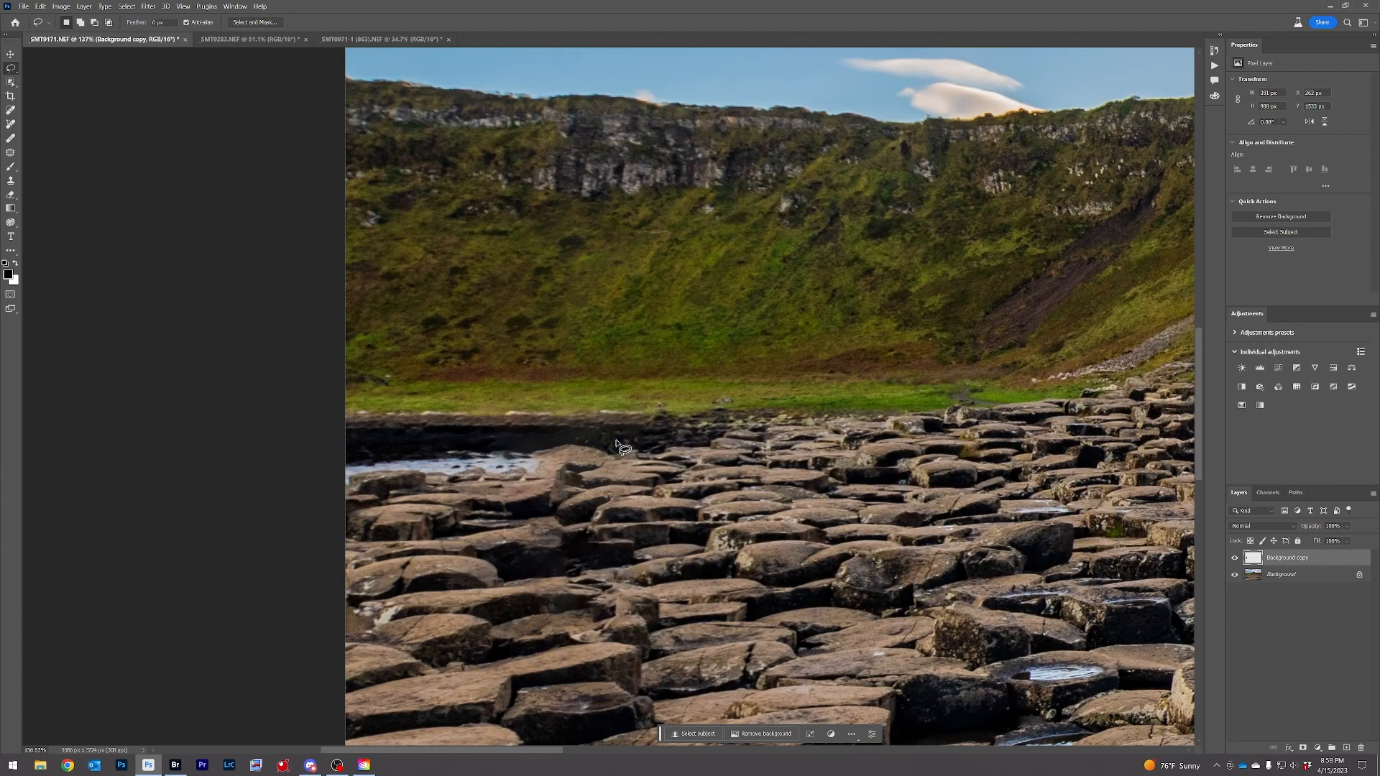
{"action": "scroll", "coordinate": [804, 417], "scroll_direction": "down", "scroll_amount": 6}
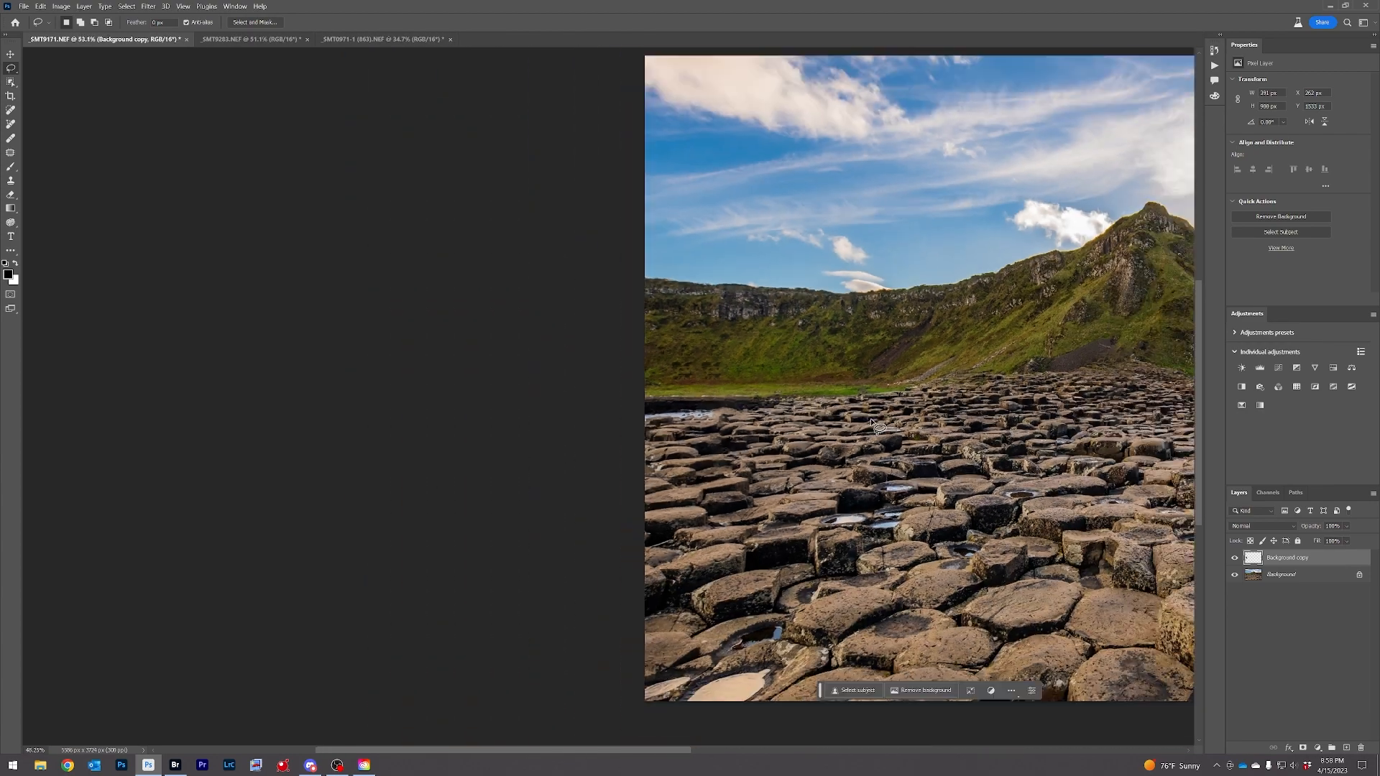
{"action": "key", "text": "ctrl+0"}
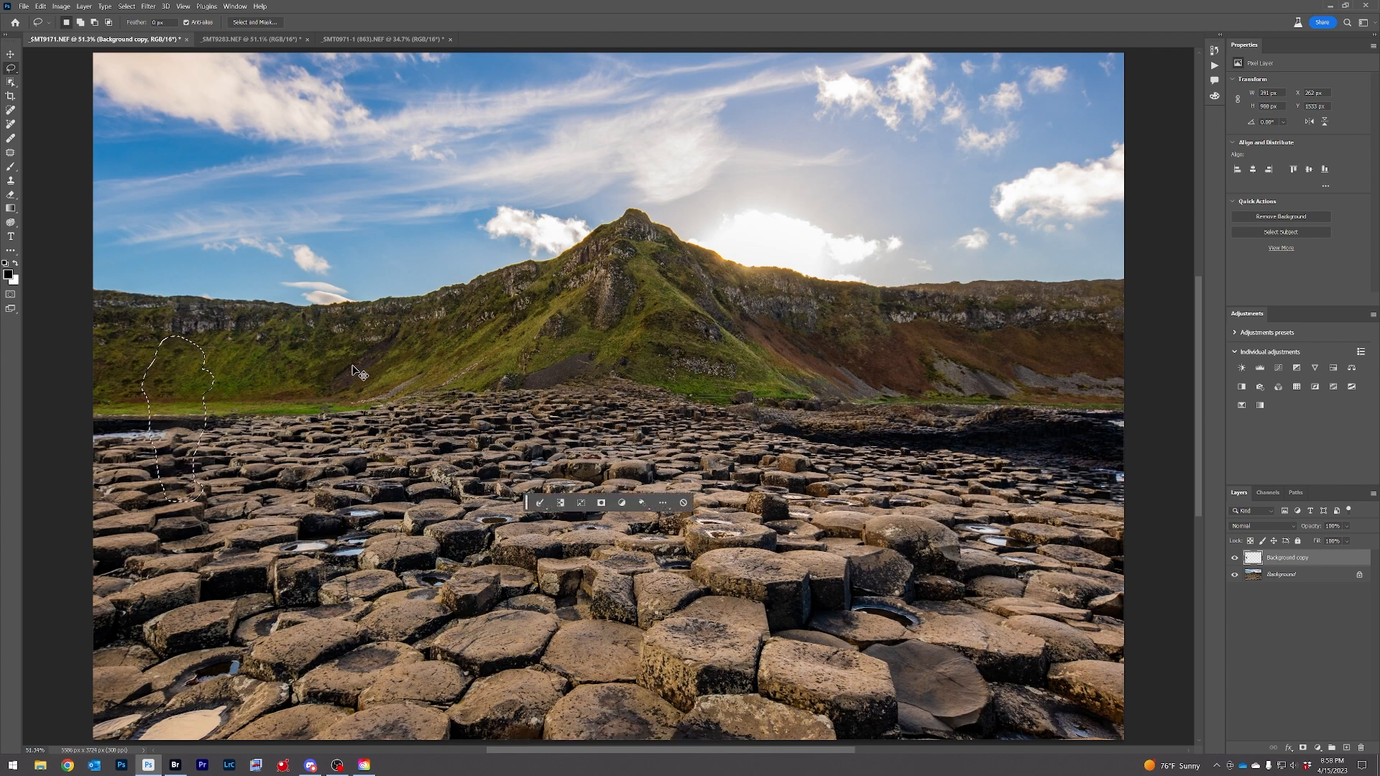
{"action": "key", "text": "Delete"}
Remove the woman in the red coat from the Background layer with a smaller Remove Tool brush
{"action": "key", "text": "j"}
{"action": "key", "text": "bracketleft"}
{"action": "key", "text": "bracketleft"}
{"action": "mouse_move", "coordinate": [173, 357]}
{"action": "left_mouse_down"}
{"action": "mouse_move", "coordinate": [184, 473]}
{"action": "mouse_move", "coordinate": [188, 376]}
{"action": "left_mouse_up"}
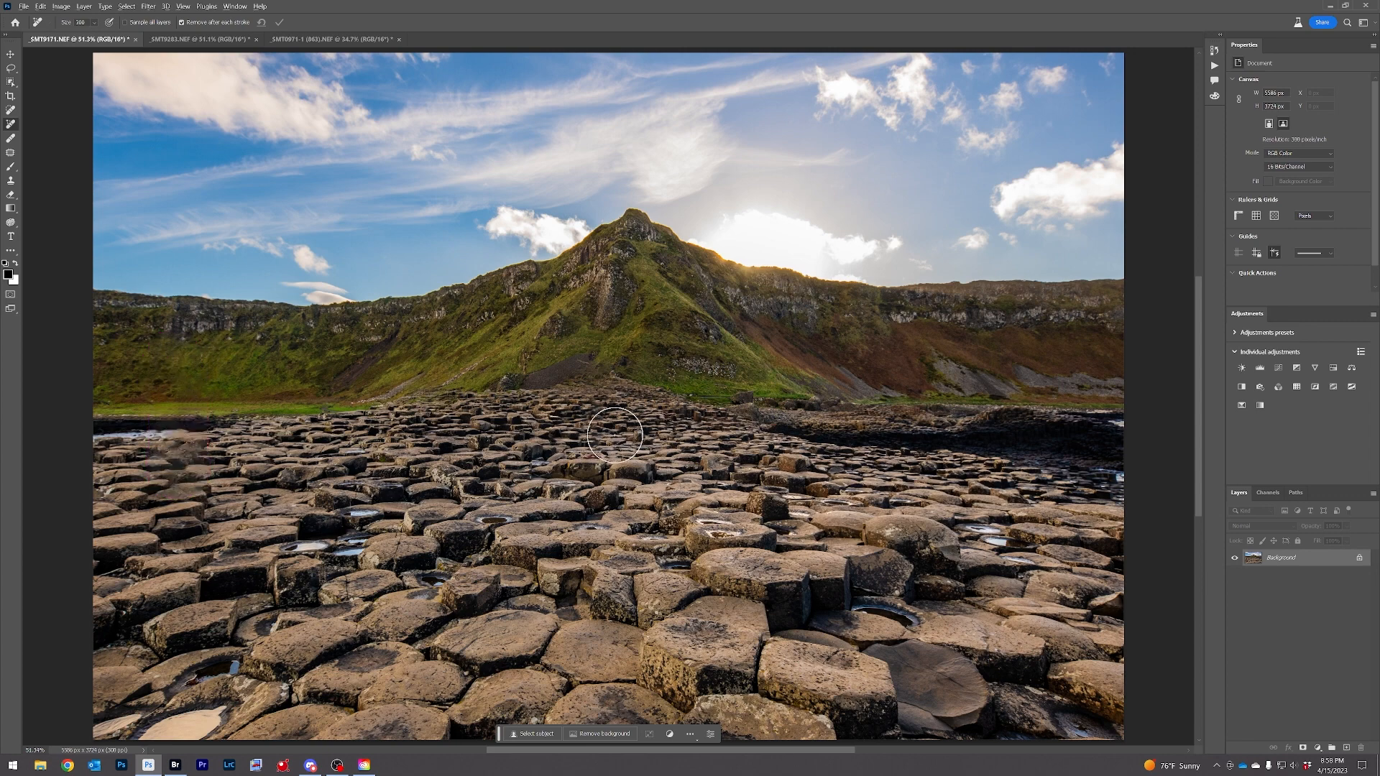
{"action": "scroll", "coordinate": [743, 437], "scroll_direction": "down", "scroll_amount": 7}
{"action": "scroll", "coordinate": [819, 389], "scroll_direction": "up", "scroll_amount": 3}
{"action": "scroll", "coordinate": [832, 386], "scroll_direction": "up", "scroll_amount": 2}
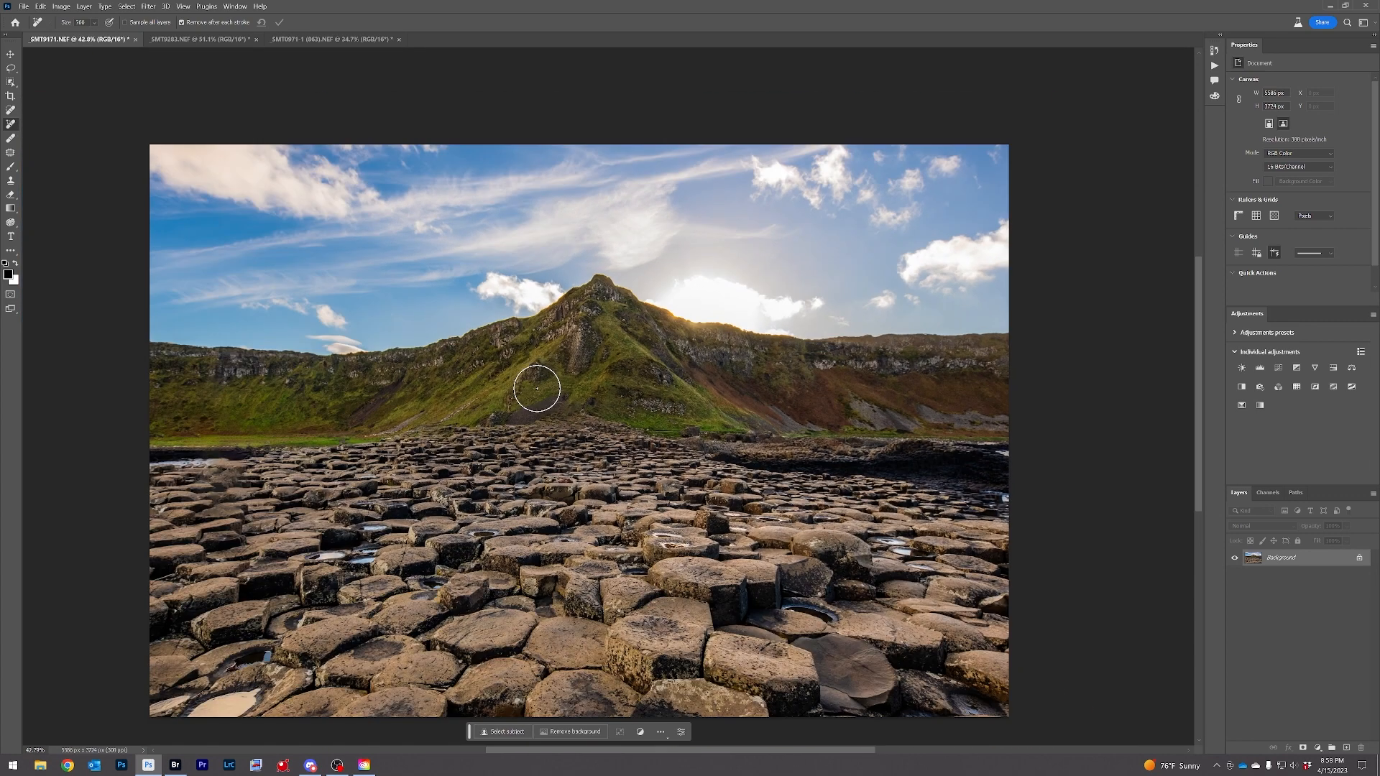
Review the other two open photos, including the tree-lined road, and return to the rocky coast photo
{"action": "left_click", "coordinate": [308, 38]}
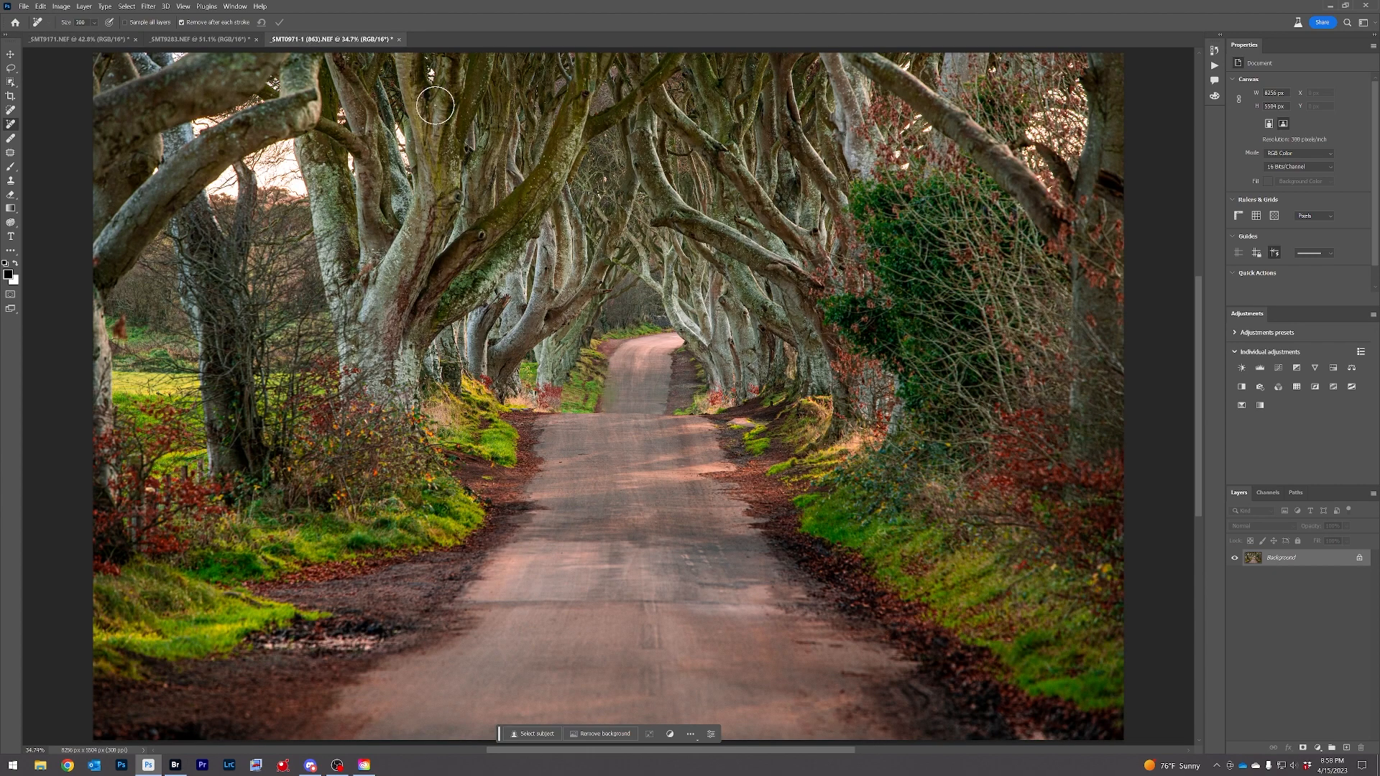
{"action": "left_click", "coordinate": [215, 39]}
{"action": "left_click", "coordinate": [108, 38]}
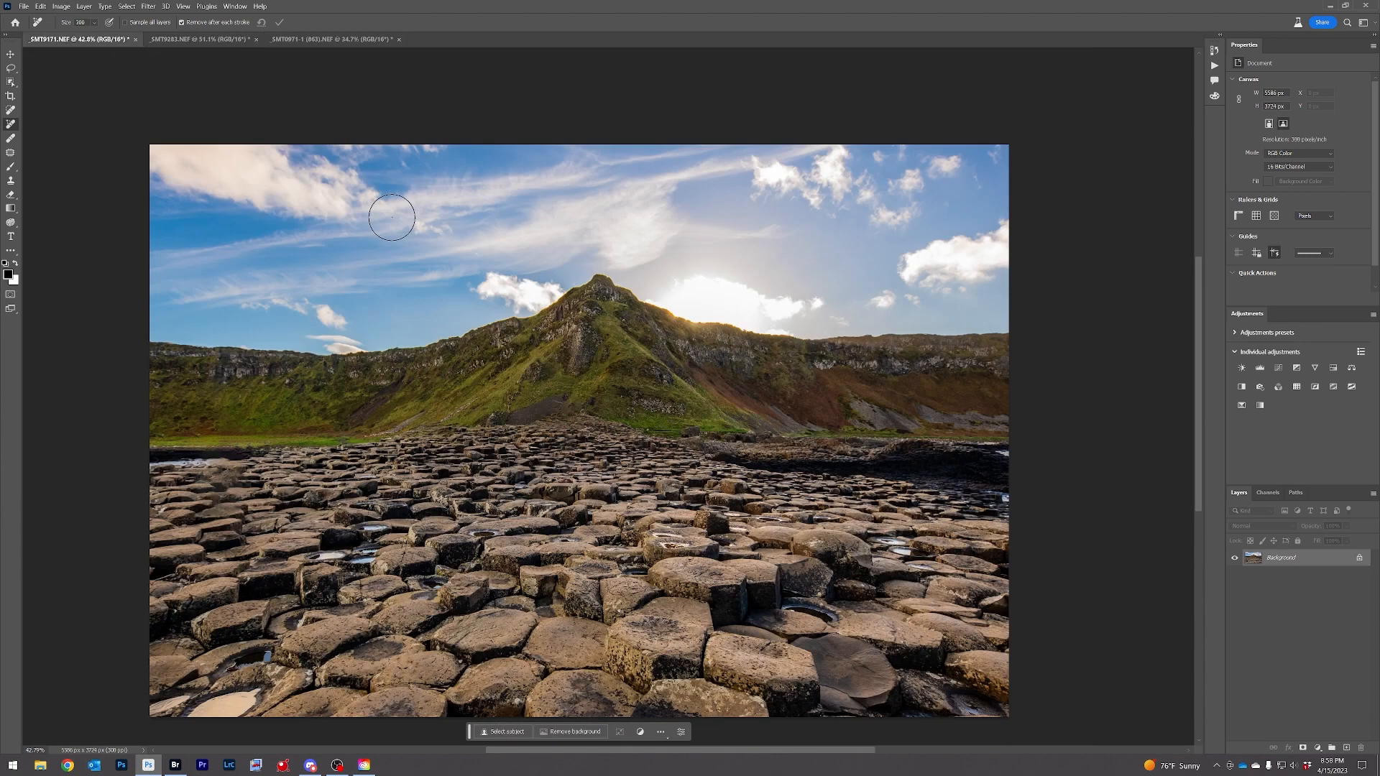
Compare the cleaned-up sea-stack and tree-lined road photos once more, ending on the photo with the green hill
{"action": "left_click", "coordinate": [221, 40]}
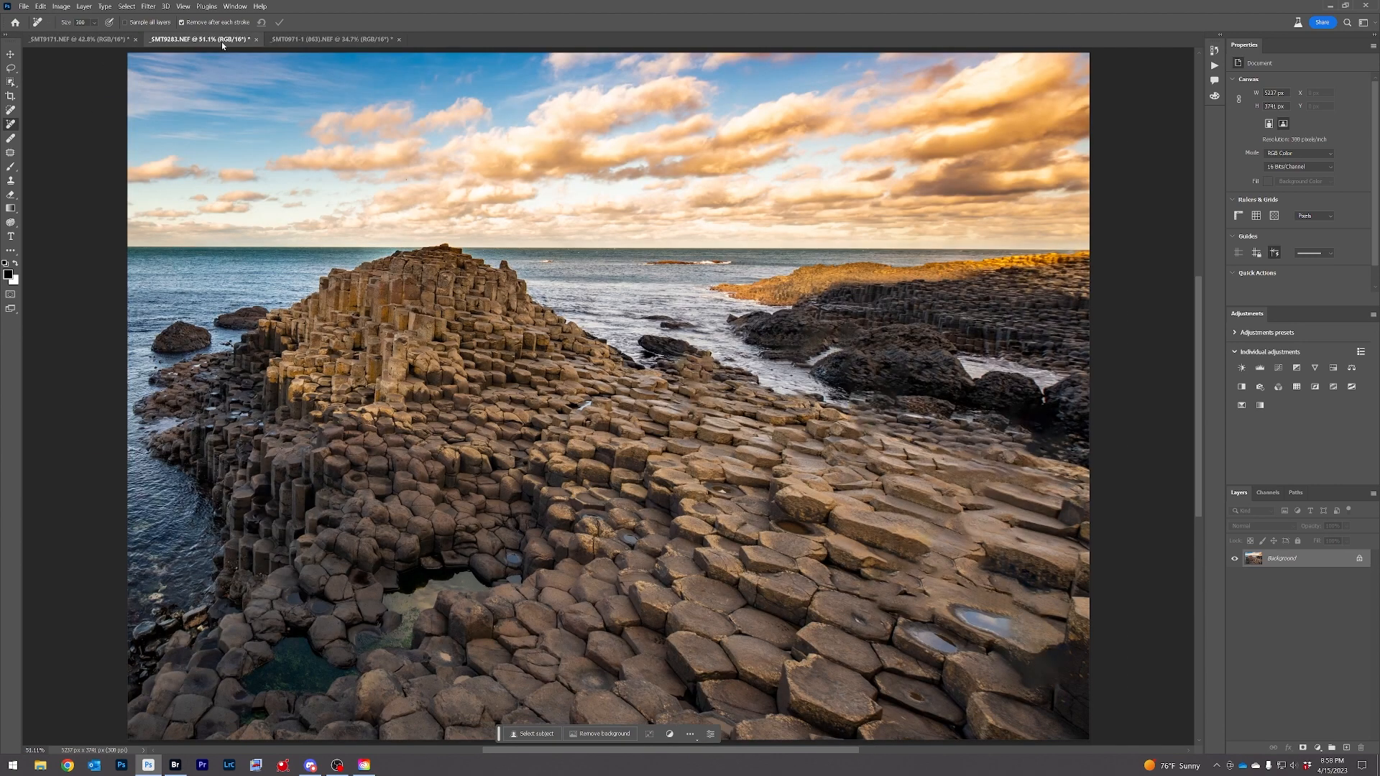
{"action": "left_click", "coordinate": [303, 39]}
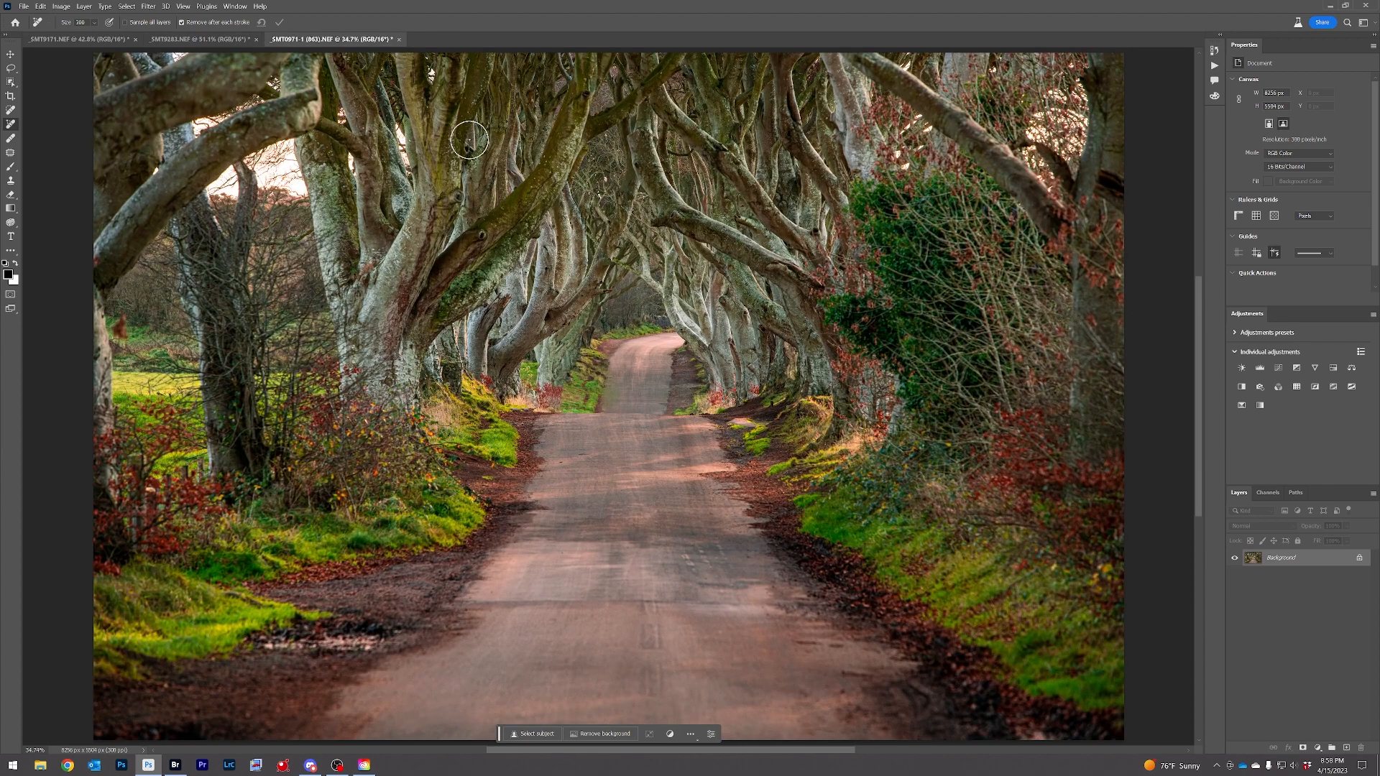
{"action": "left_click", "coordinate": [224, 40]}
{"action": "left_click", "coordinate": [104, 40]}
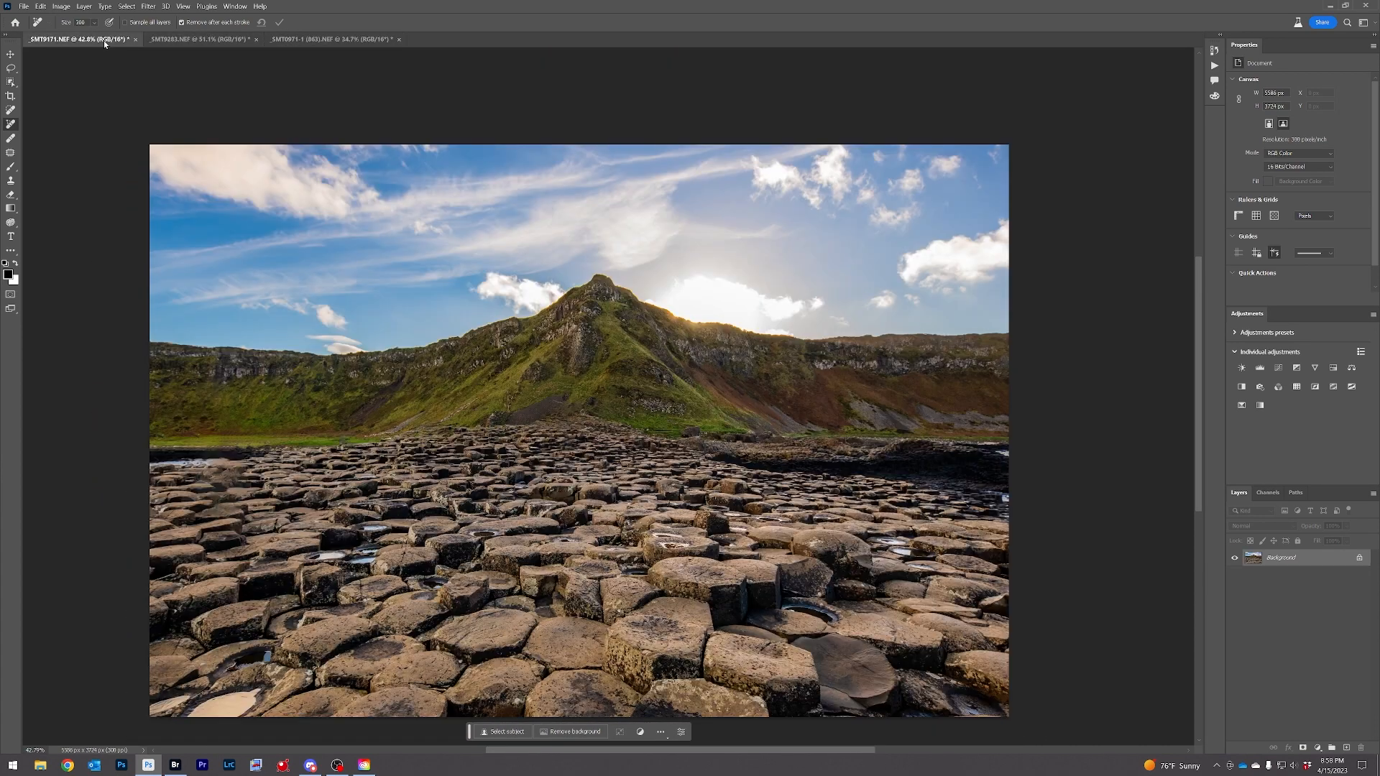
Undo the removals of the woman in the red coat and the other people in the green hill photo
{"action": "key", "text": "ctrl+z"}
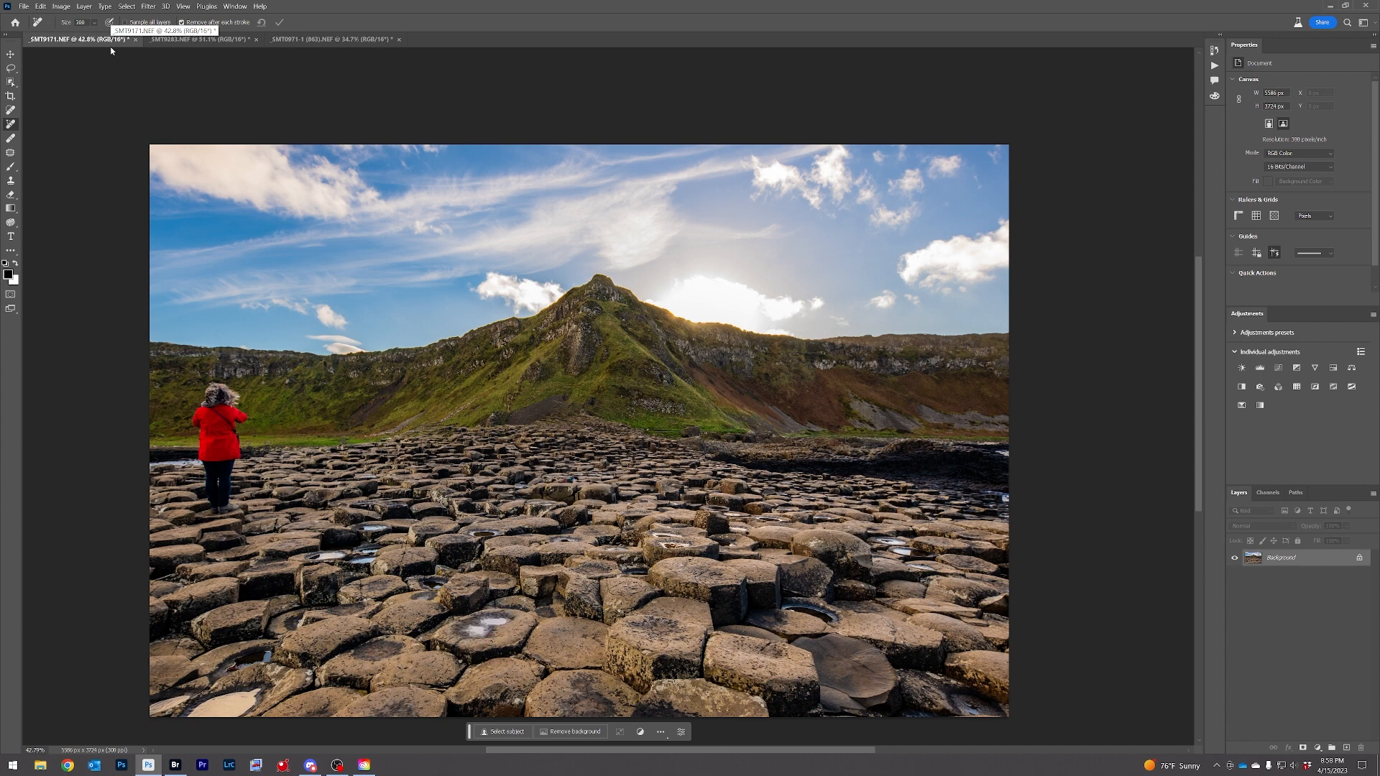
{"action": "key", "text": "ctrl+z"}
{"action": "key", "text": "ctrl+z"}
{"action": "key", "text": "ctrl+z"}
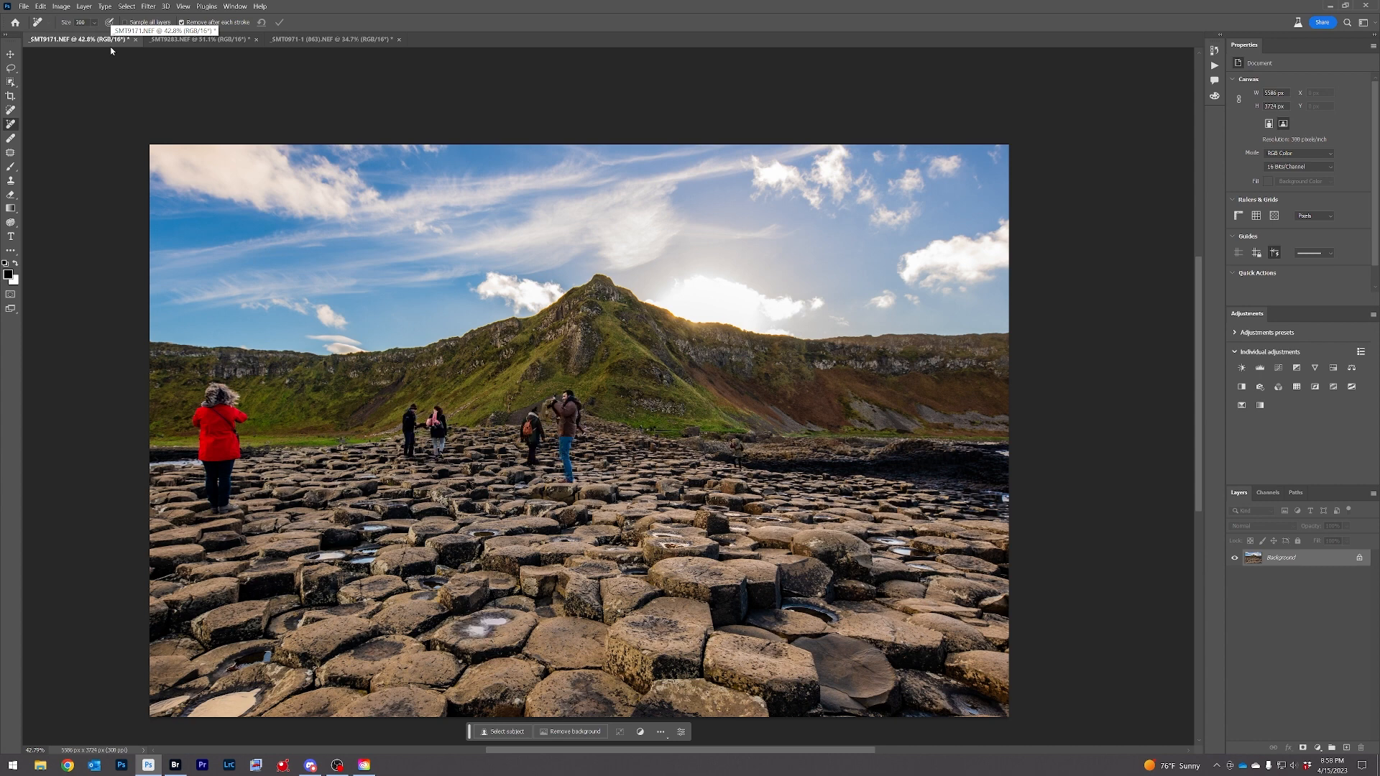
{"action": "key", "text": "ctrl+z"}
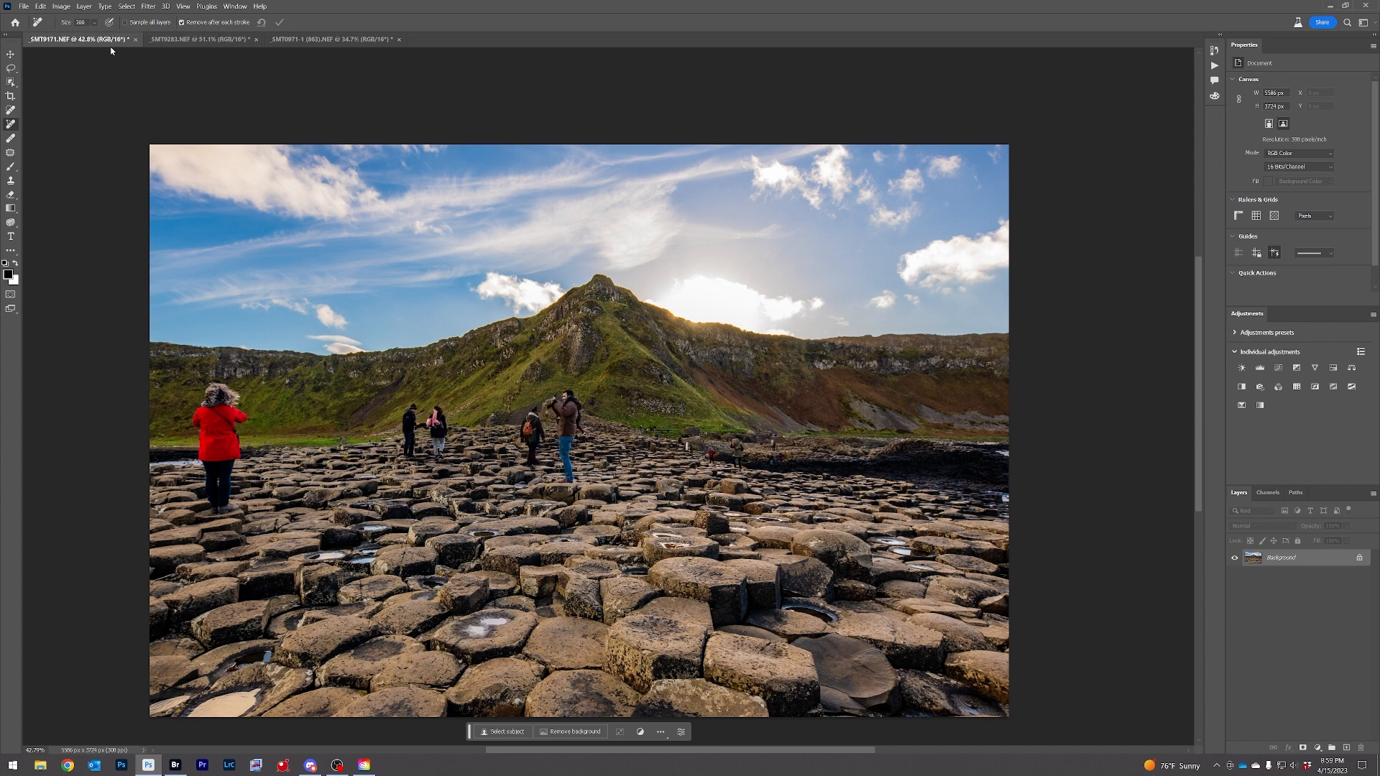
Undo the removals of the people on the rocks in the coastal sunset photo
{"action": "left_click", "coordinate": [176, 39]}
{"action": "key", "text": "ctrl+z"}
{"action": "key", "text": "ctrl+z"}
{"action": "key", "text": "ctrl+z"}
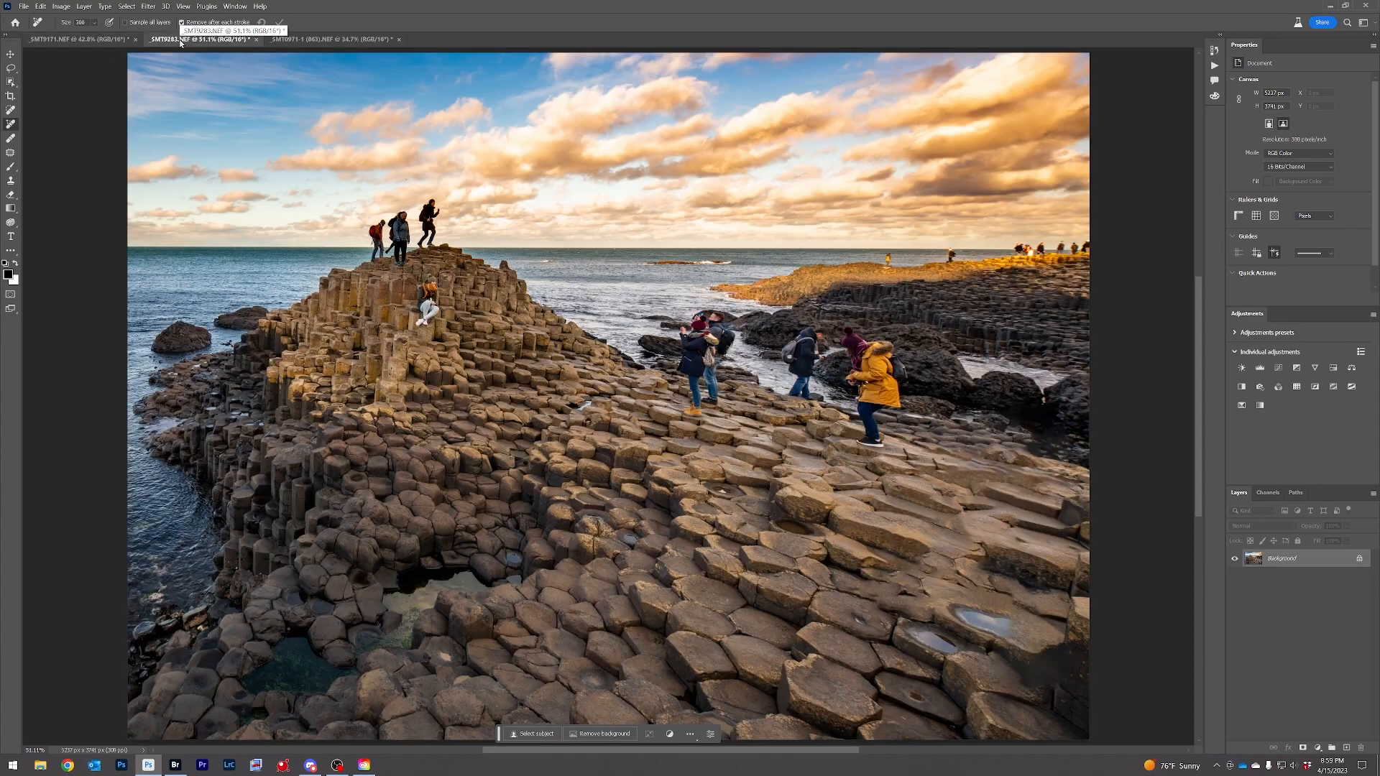
Undo the removals of the walkers and the caption text in the tree-lined road photo, and inspect the image
{"action": "left_click", "coordinate": [331, 39]}
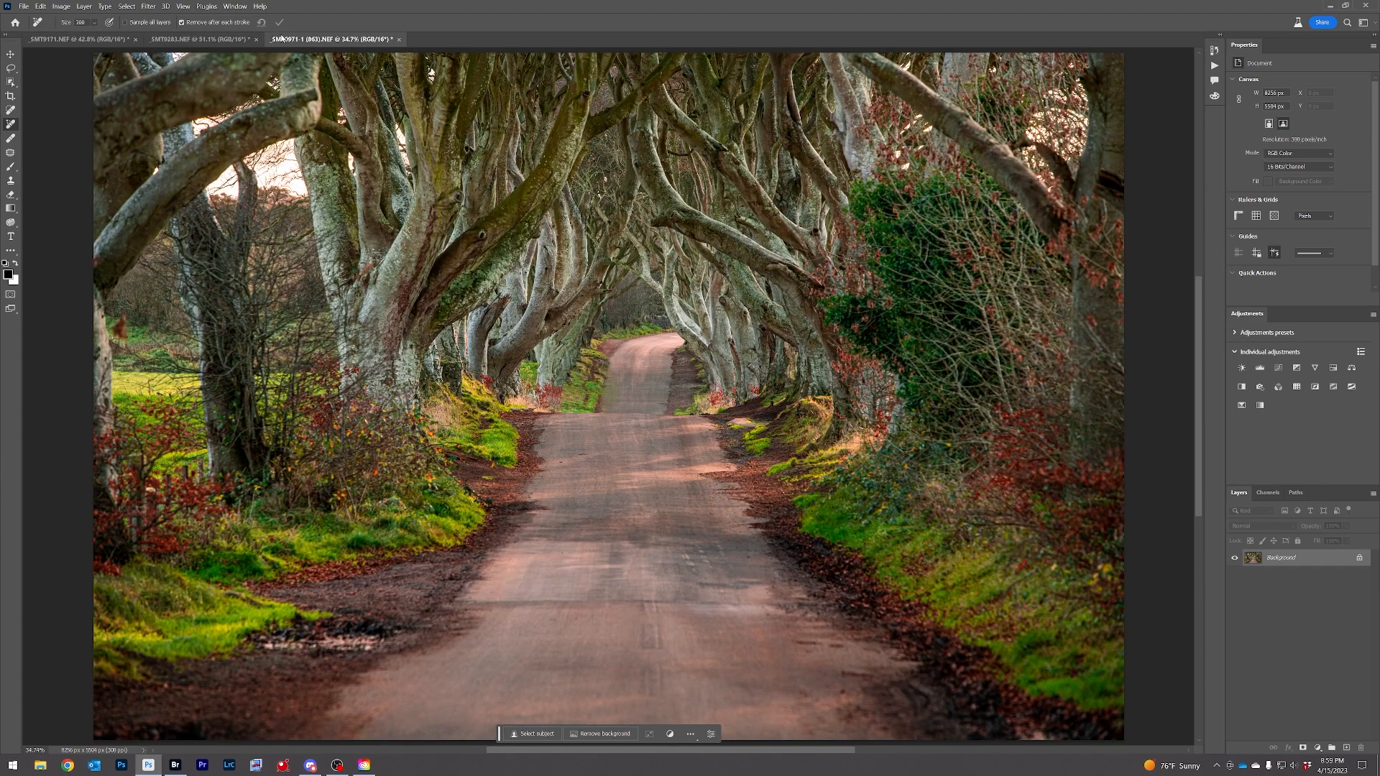
{"action": "key", "text": "ctrl+z"}
{"action": "scroll", "coordinate": [364, 588], "scroll_direction": "up", "scroll_amount": 2}
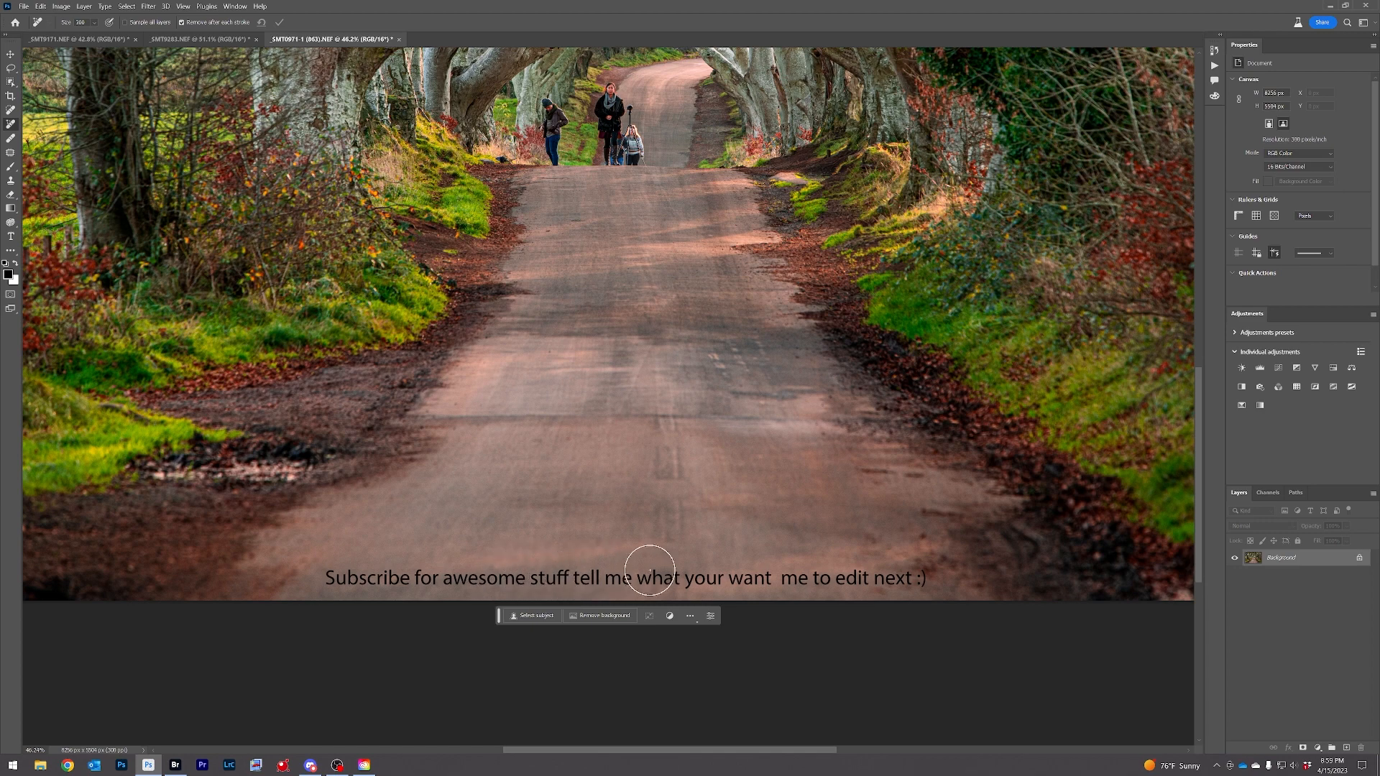
{"action": "scroll", "coordinate": [709, 391], "scroll_direction": "down", "scroll_amount": 2}
{"action": "scroll", "coordinate": [709, 392], "scroll_direction": "down", "scroll_amount": 4}
{"action": "scroll", "coordinate": [704, 331], "scroll_direction": "up", "scroll_amount": 4}
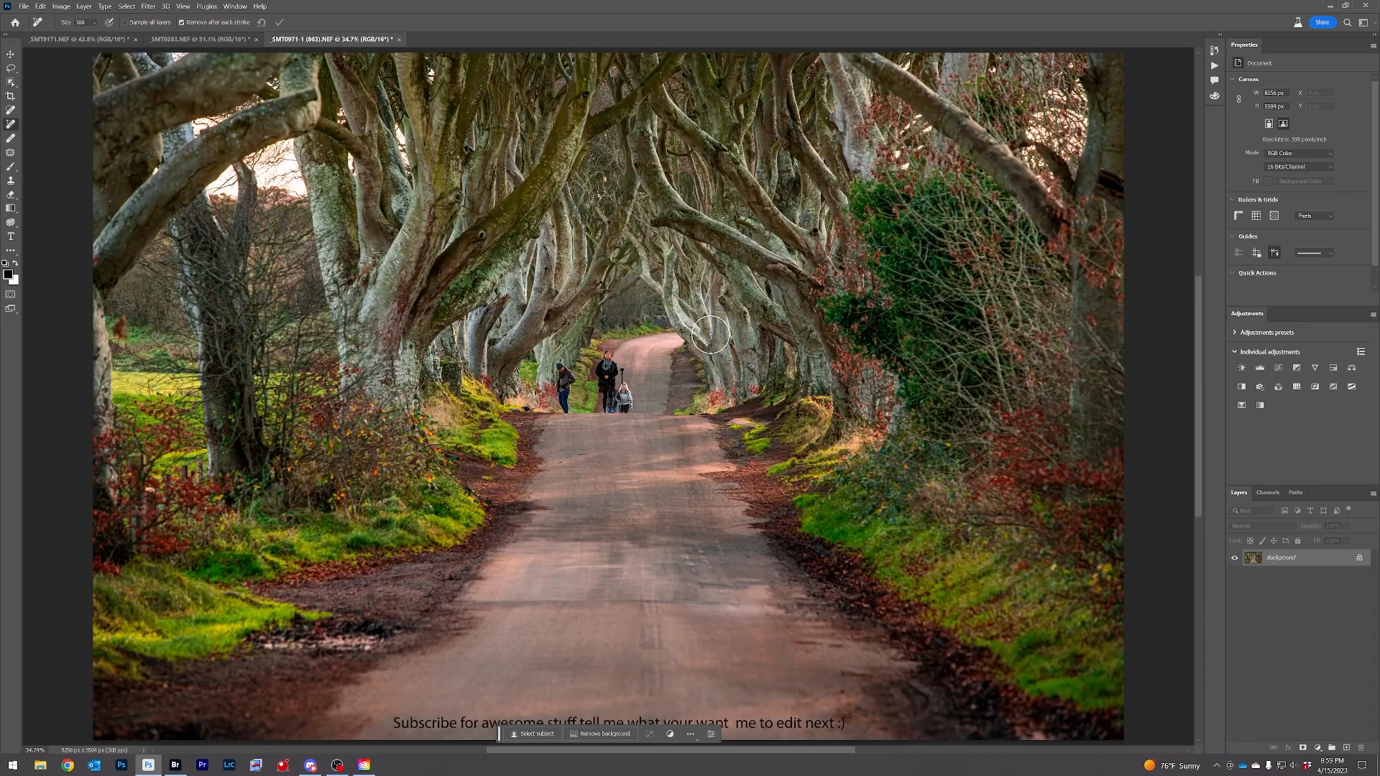